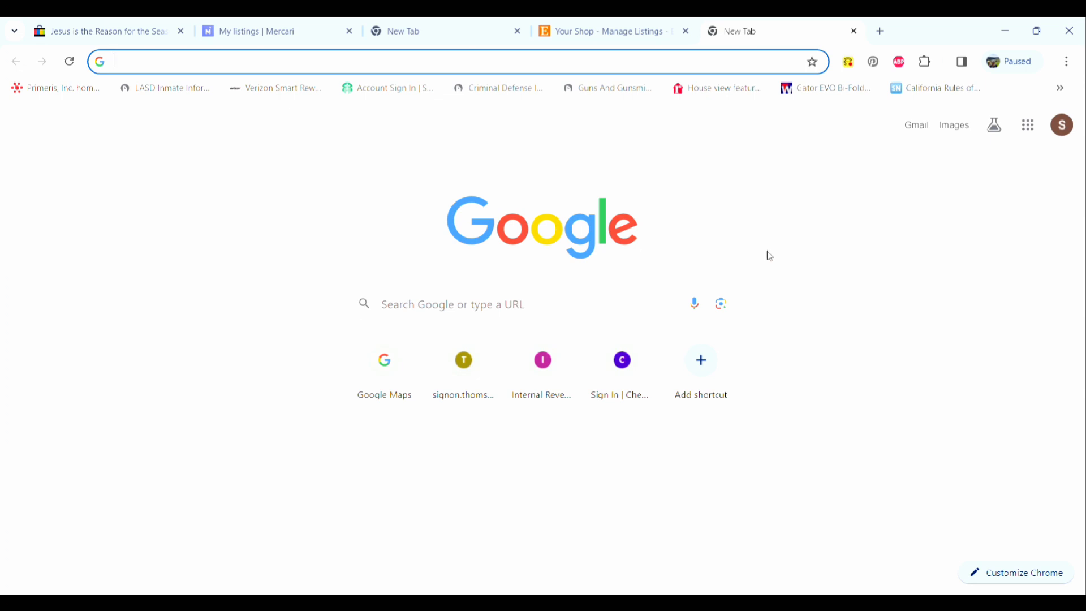
- Search the web for vendoo, open the Vendoo website from the results and log in to the account
click(451, 63)
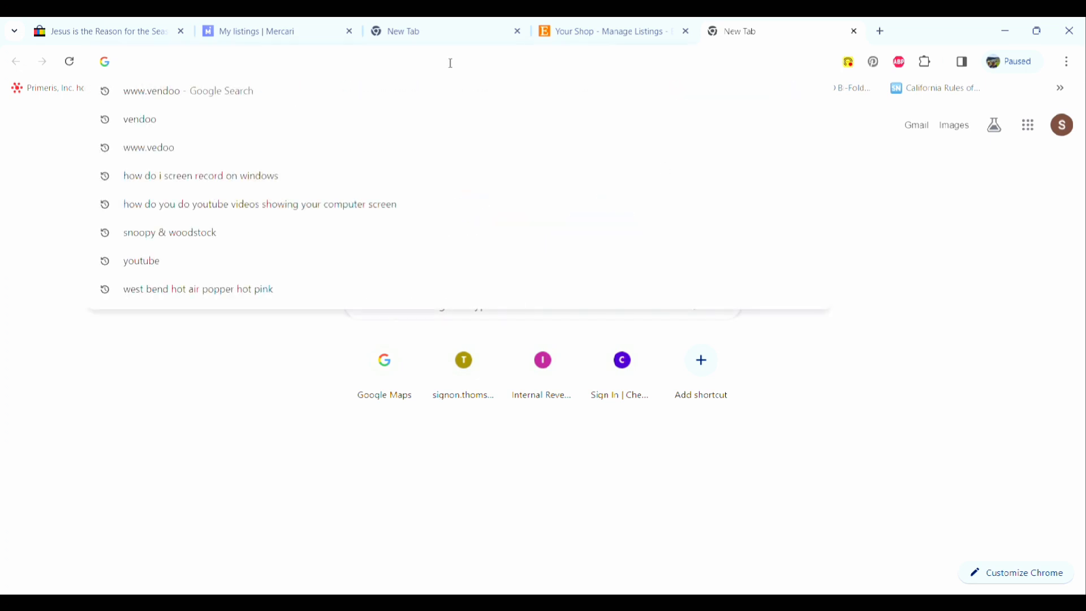
text(vend)
key(BackSpace)
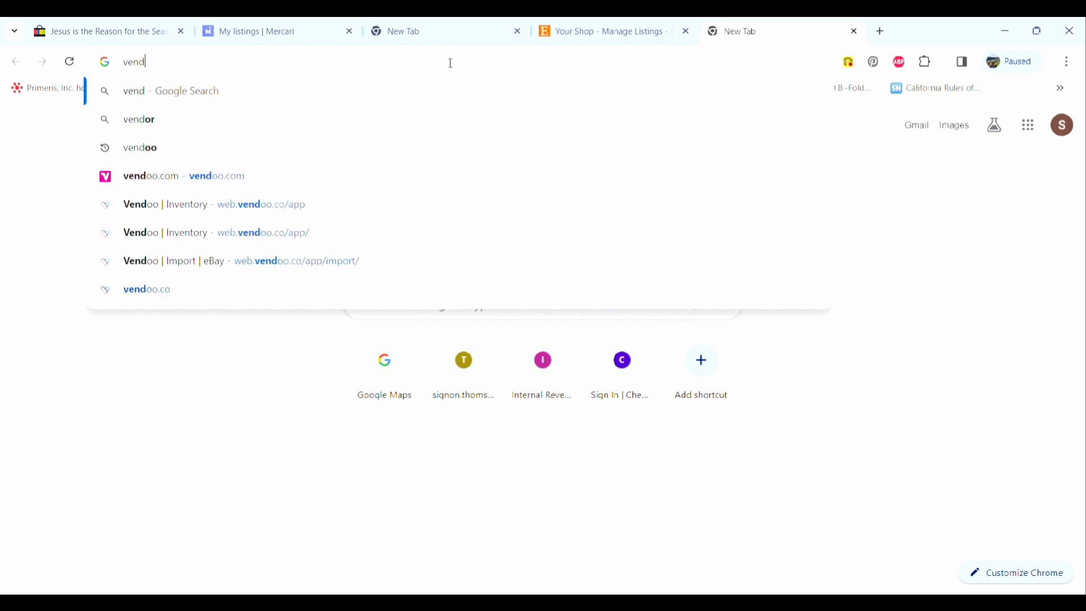
text(oo)
key(BackSpace)
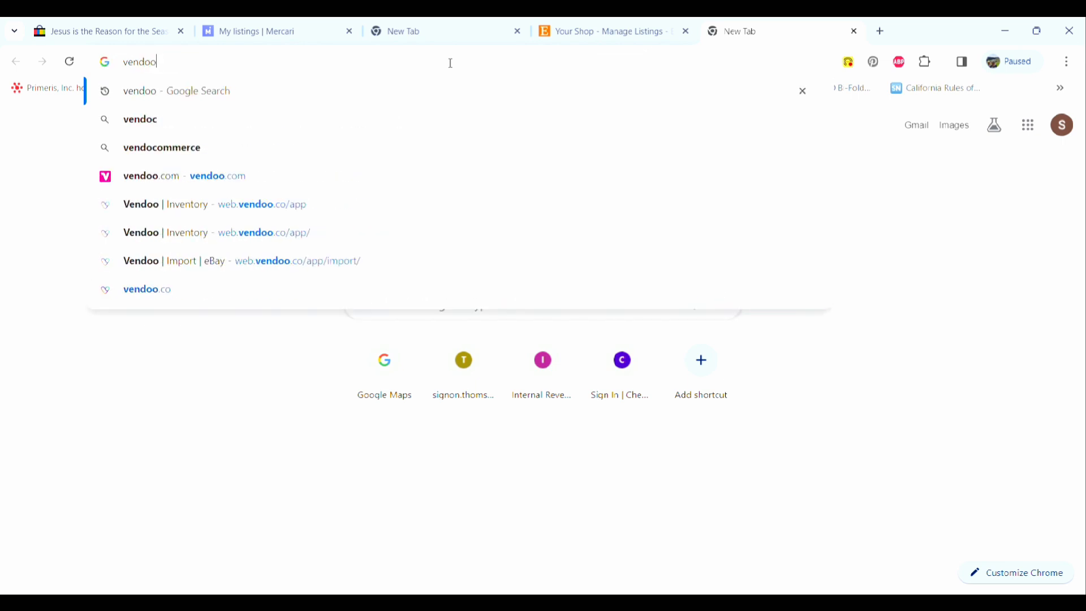
key(Return)
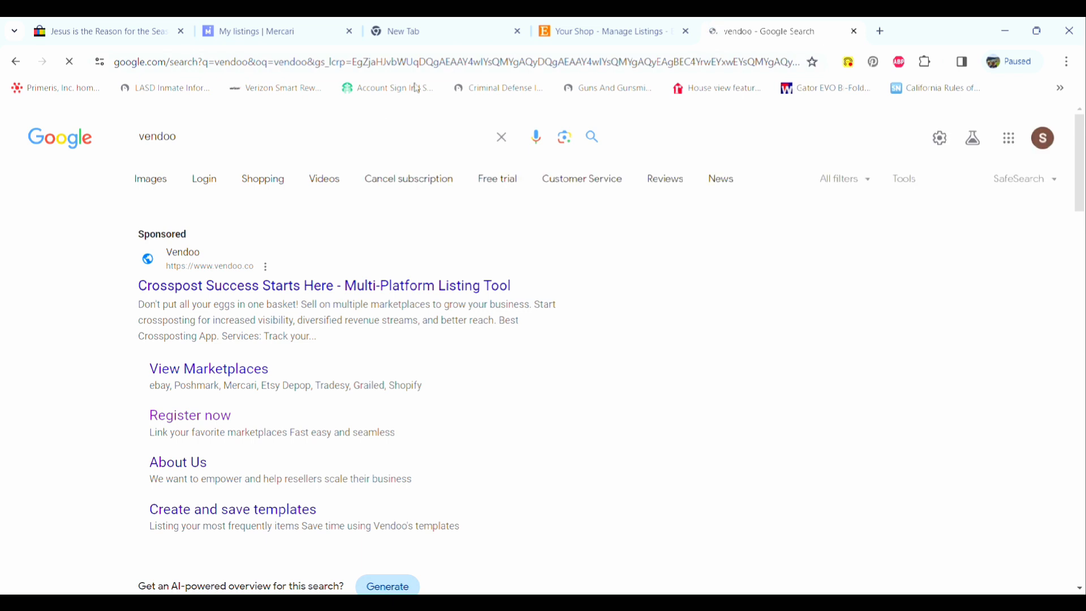
click(210, 291)
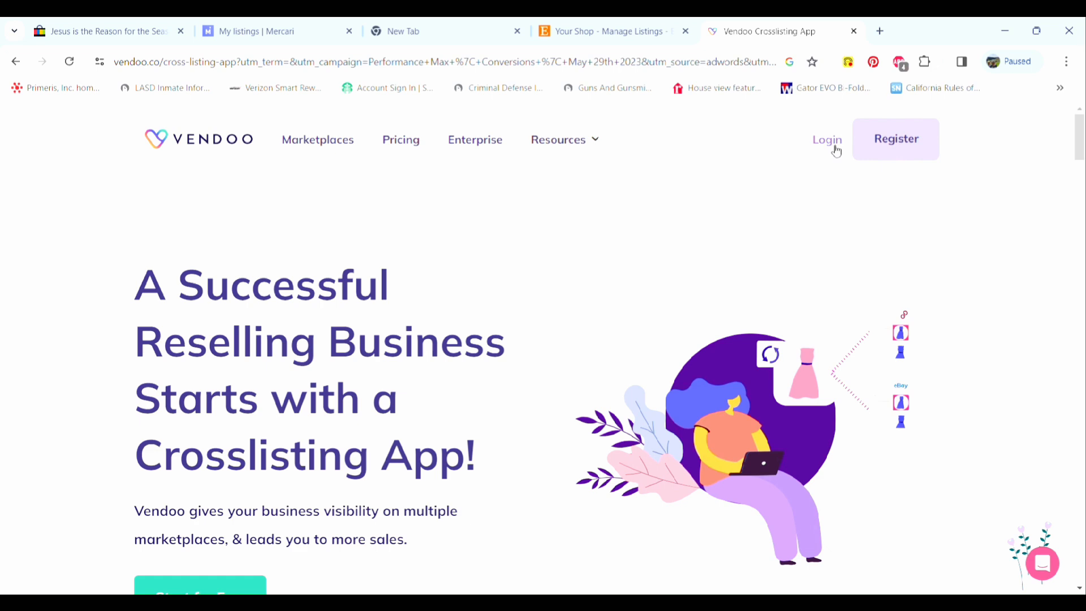
click(926, 146)
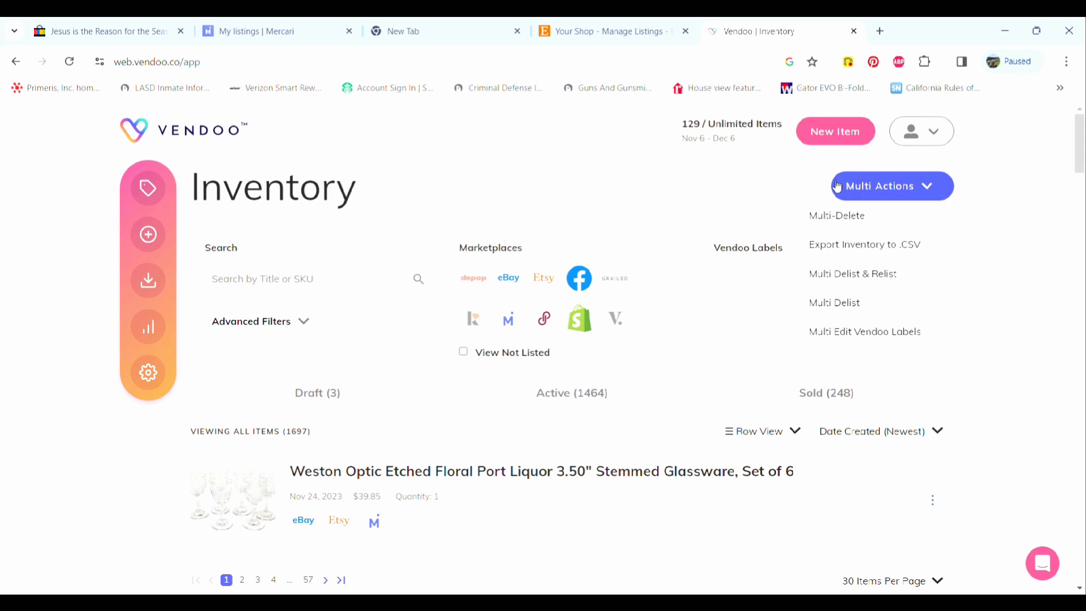
- Open the account's subscription settings and review the current plan, usage and billing details
mouse_move(933, 133)
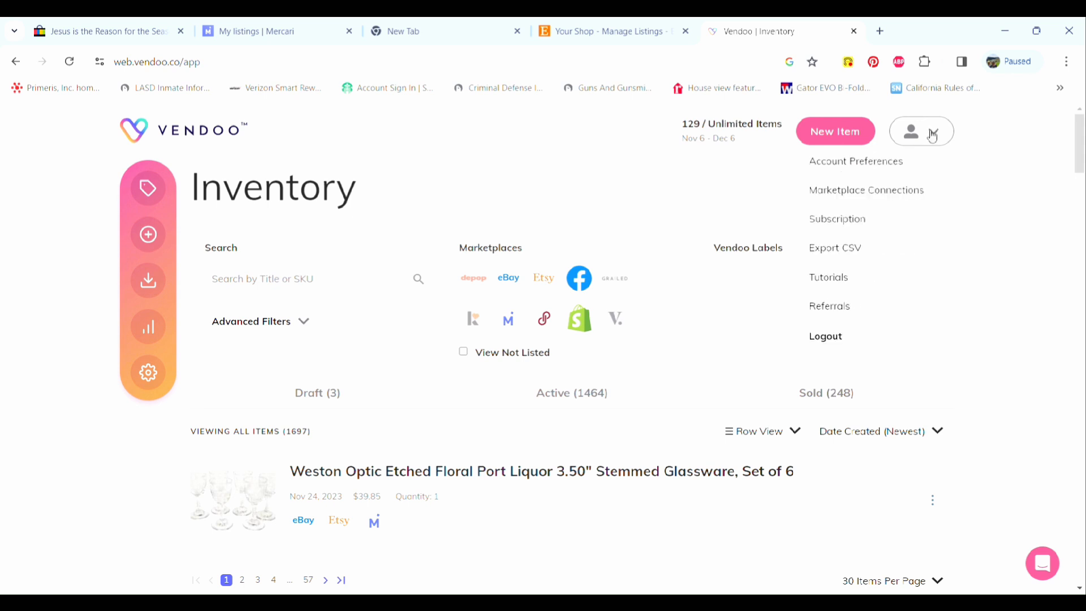
click(858, 222)
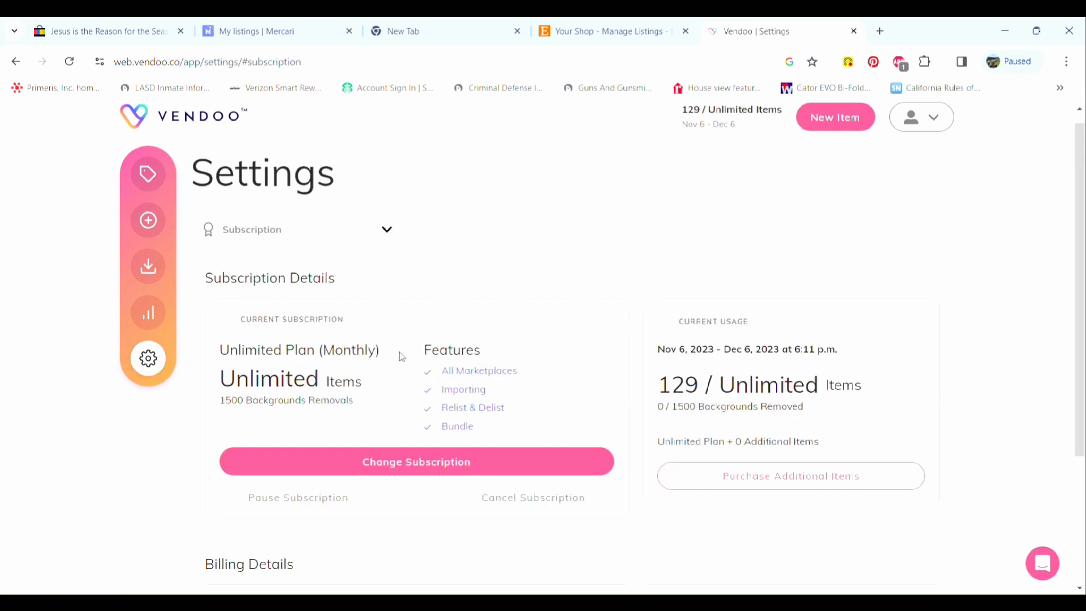
scroll(536, 322, down, 3)
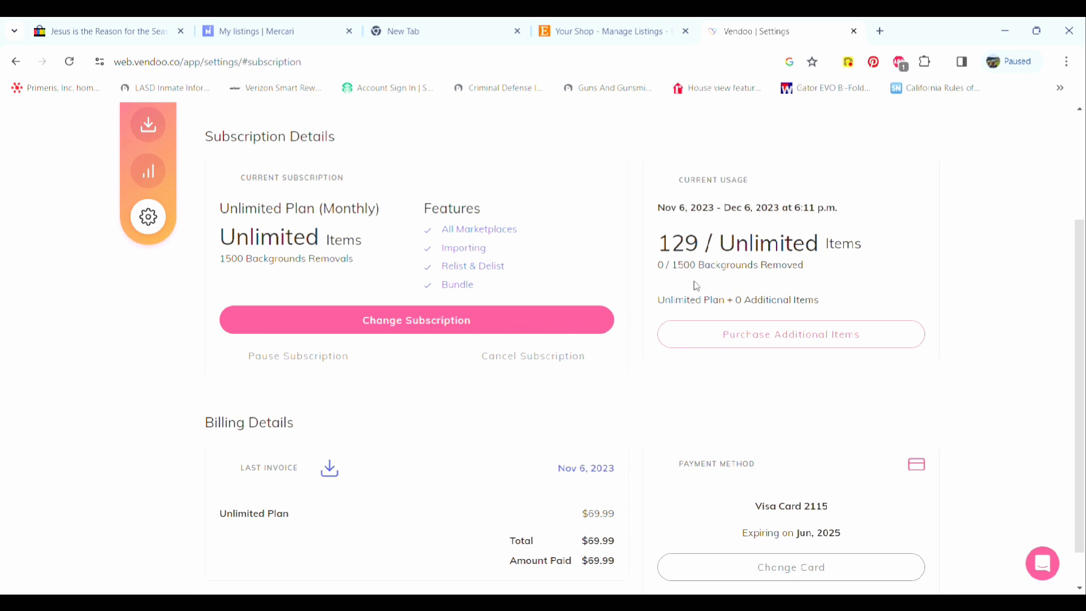
scroll(321, 266, down, 1)
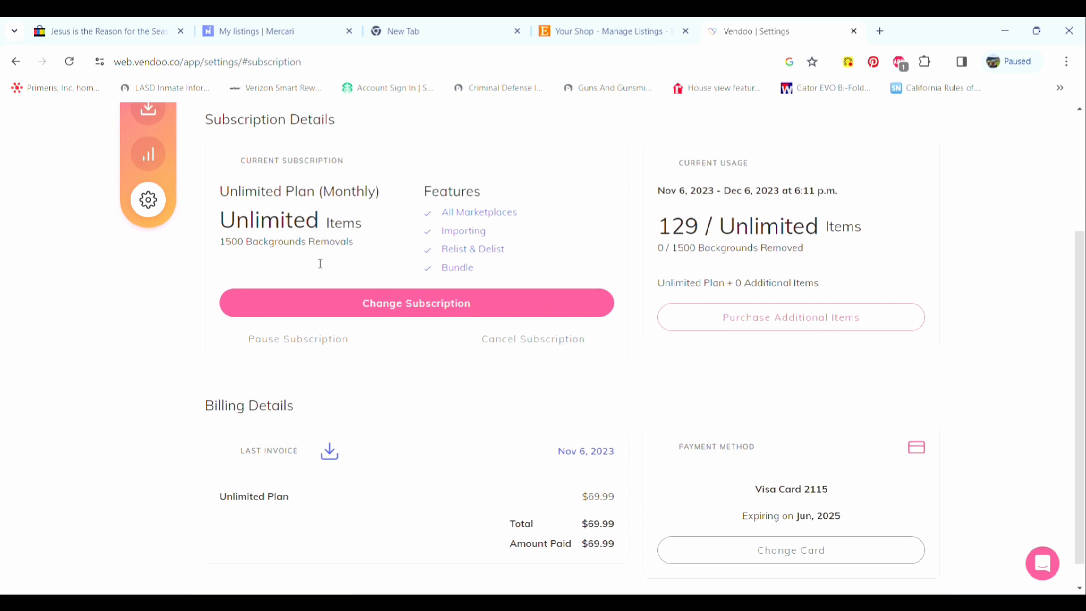
scroll(551, 421, up, 4)
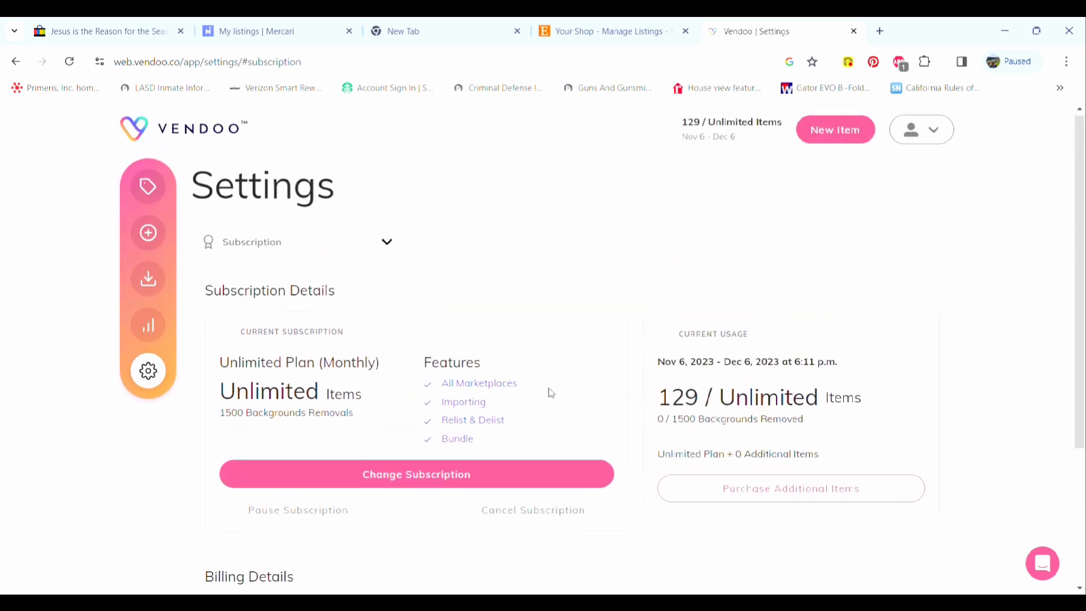
click(368, 248)
click(367, 247)
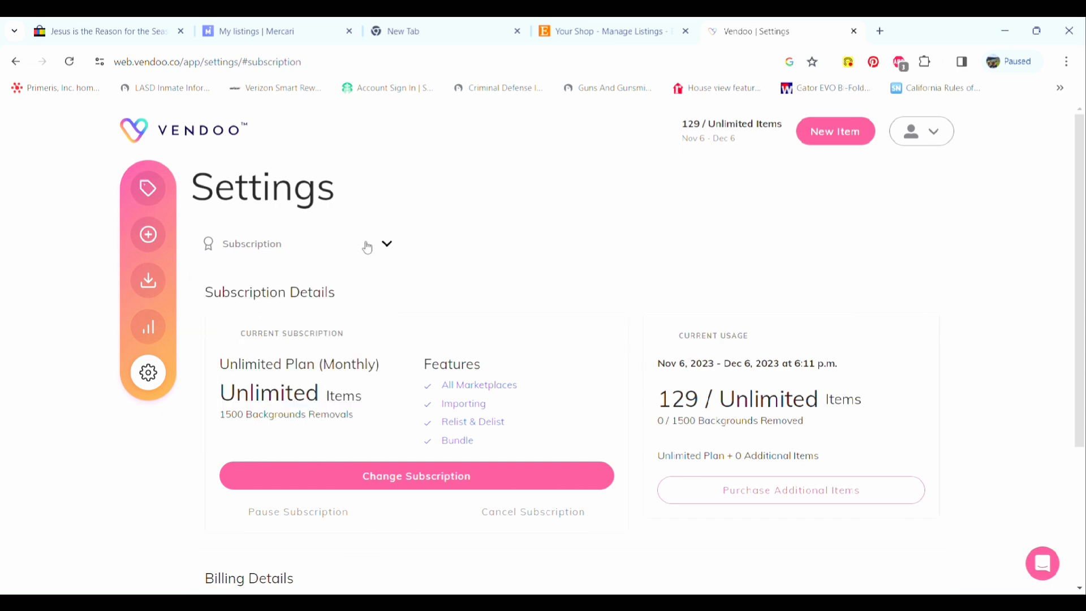
- Open the subscription change page, compare the monthly listing plans and return to the settings
click(500, 485)
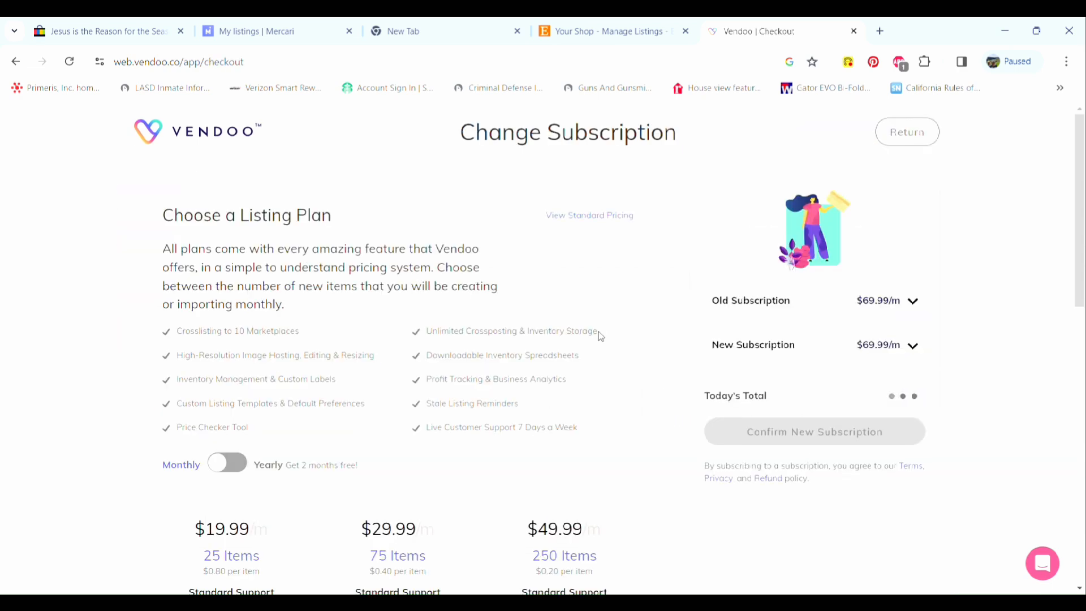
scroll(601, 337, down, 4)
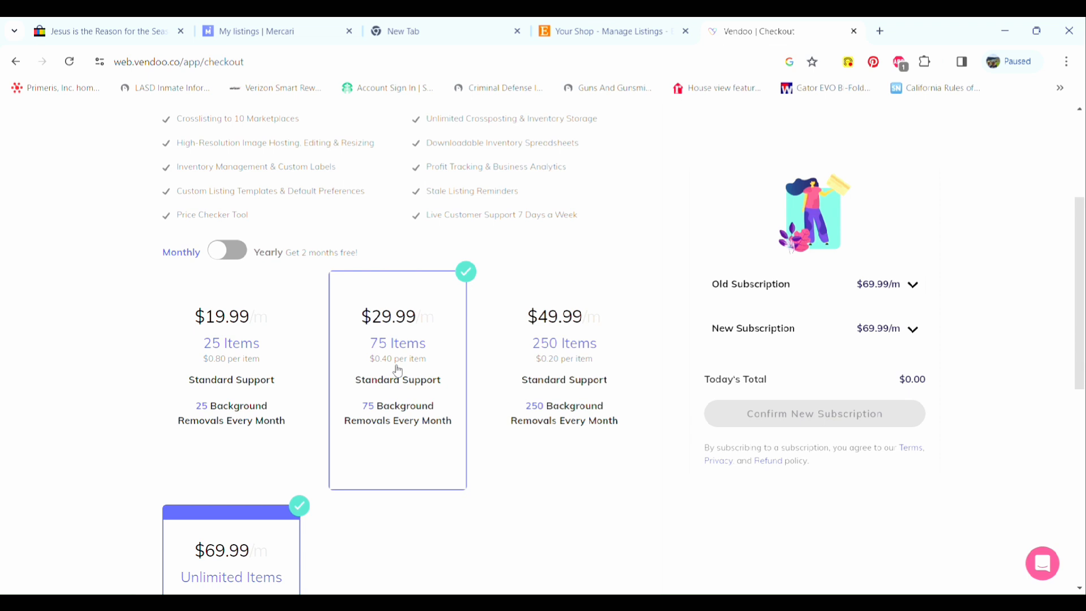
click(566, 333)
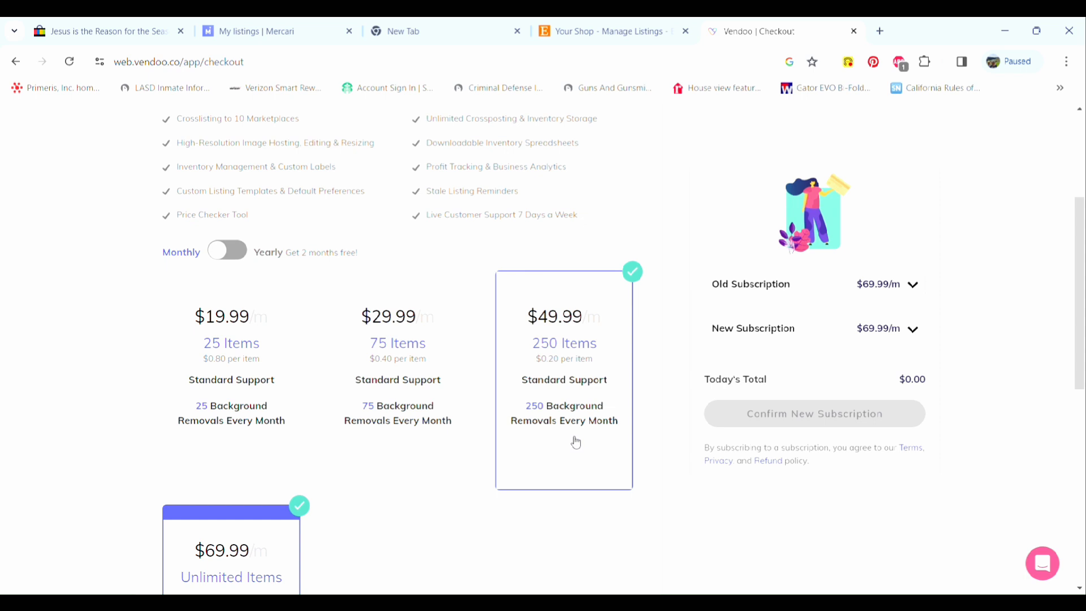
scroll(576, 442, down, 3)
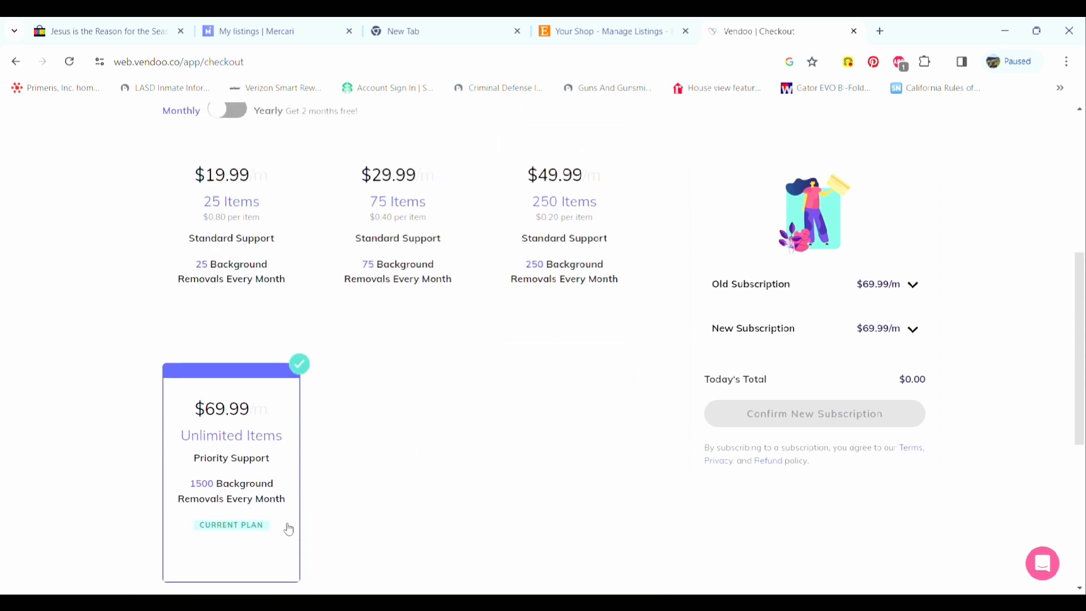
scroll(509, 422, up, 6)
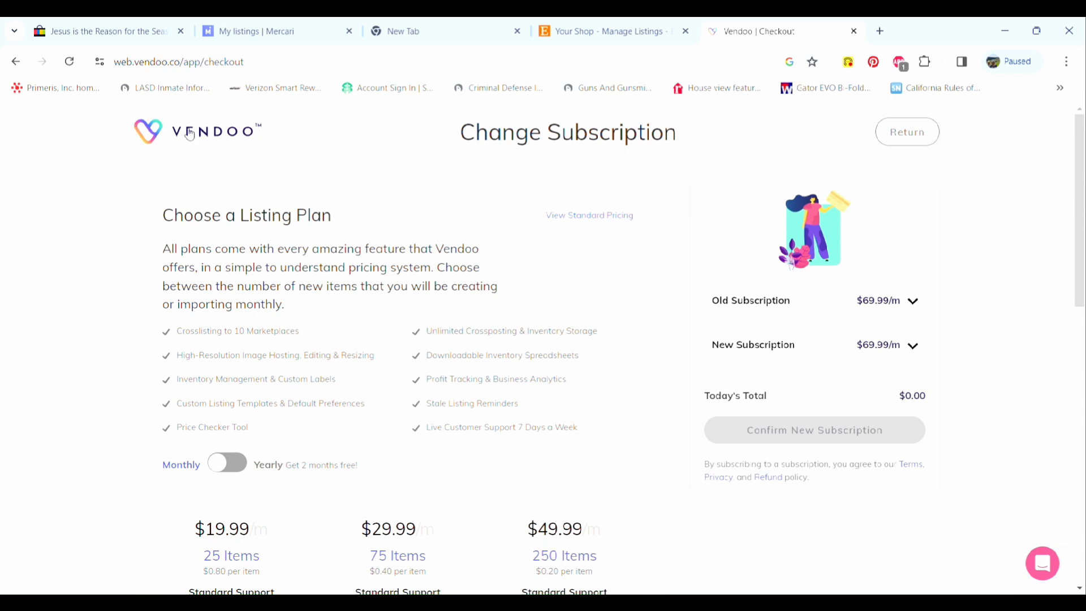
click(907, 132)
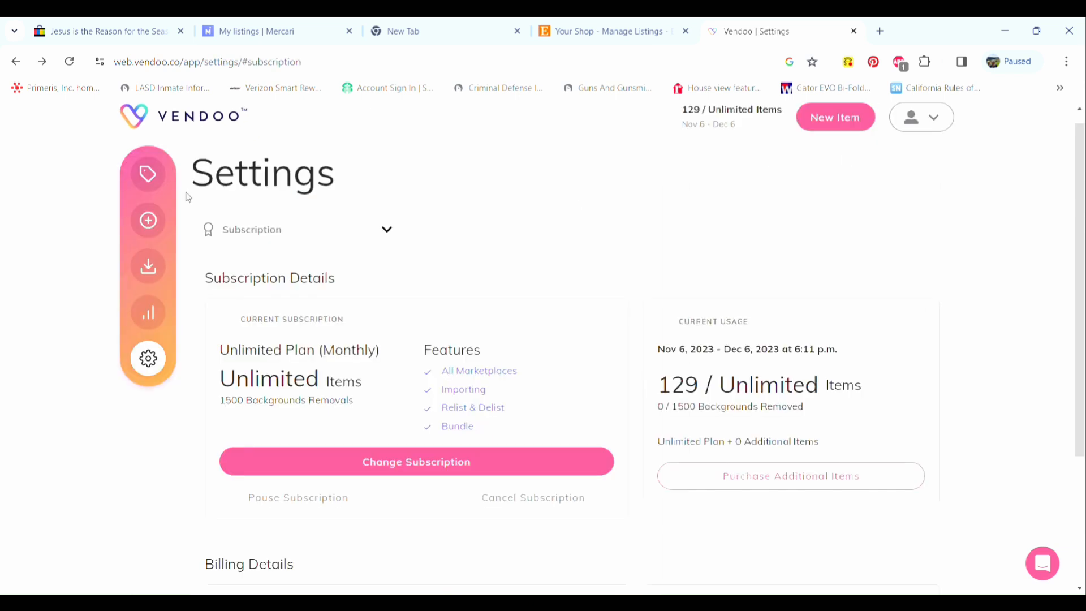
click(922, 131)
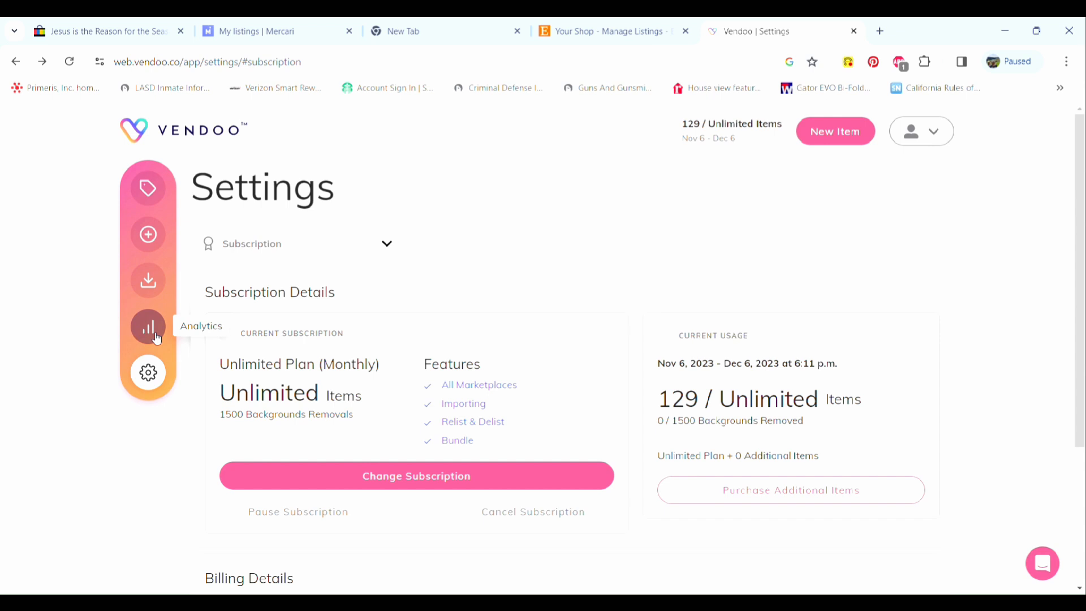
- Open the inventory and browse the list of items with their marketplaces
click(160, 193)
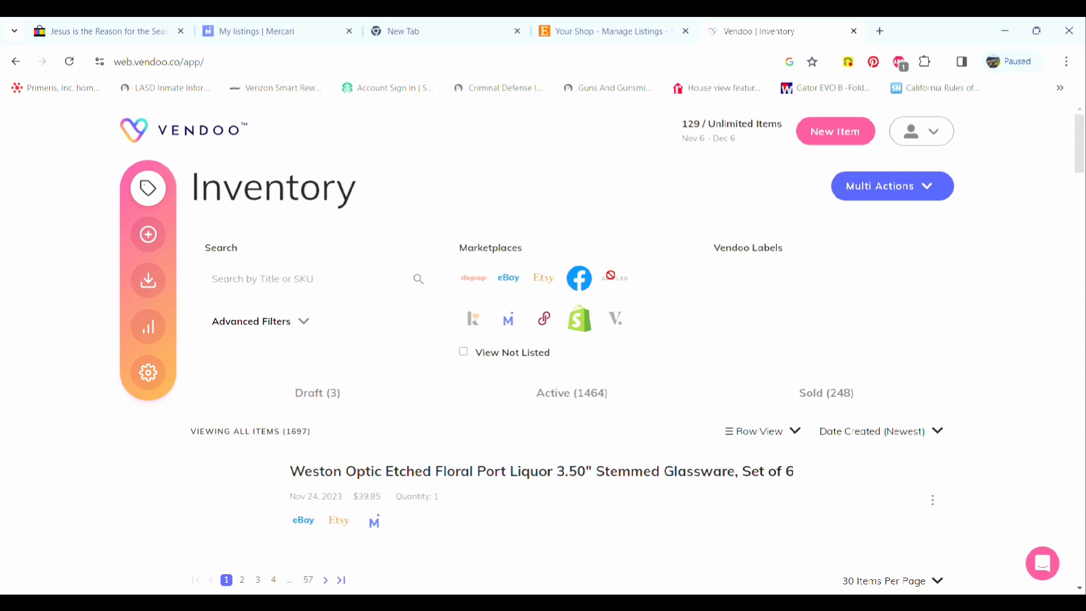
scroll(611, 274, down, 14)
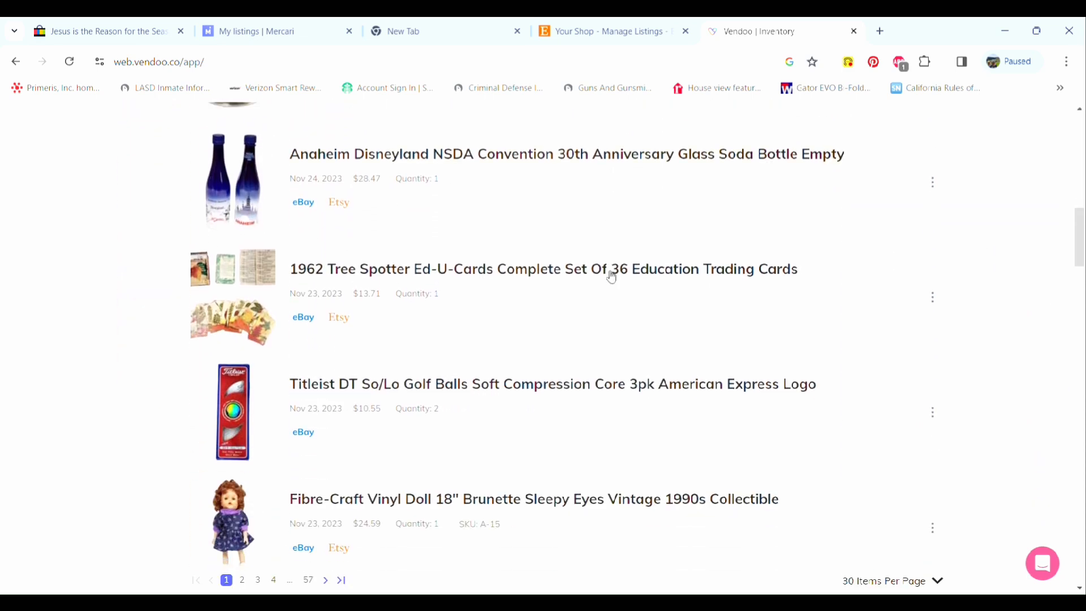
scroll(612, 278, up, 16)
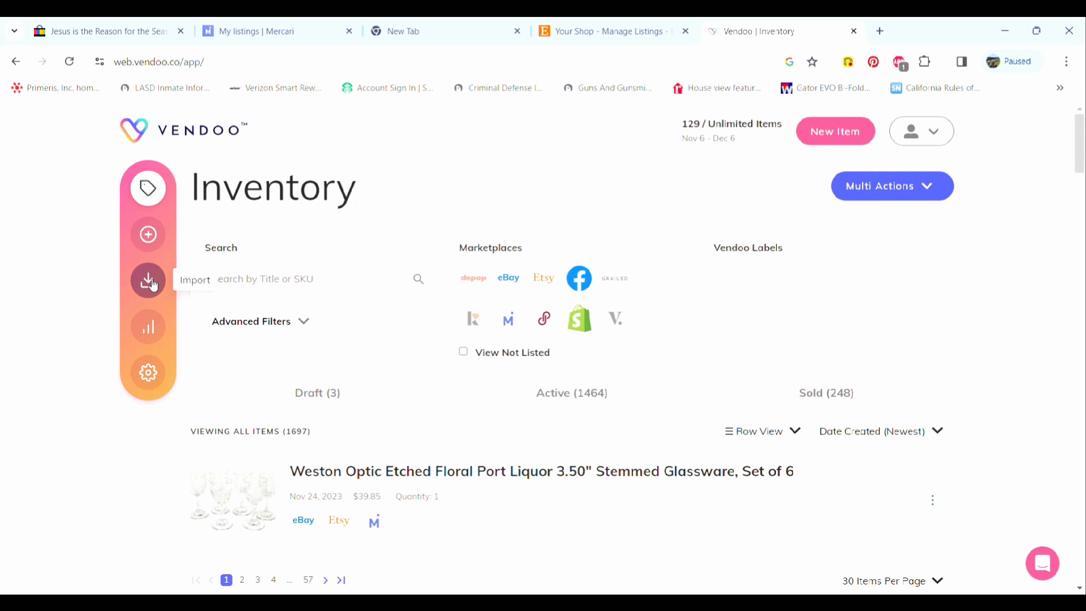
- Open the import page with eBay as the source and examine the active listings not yet imported
click(154, 286)
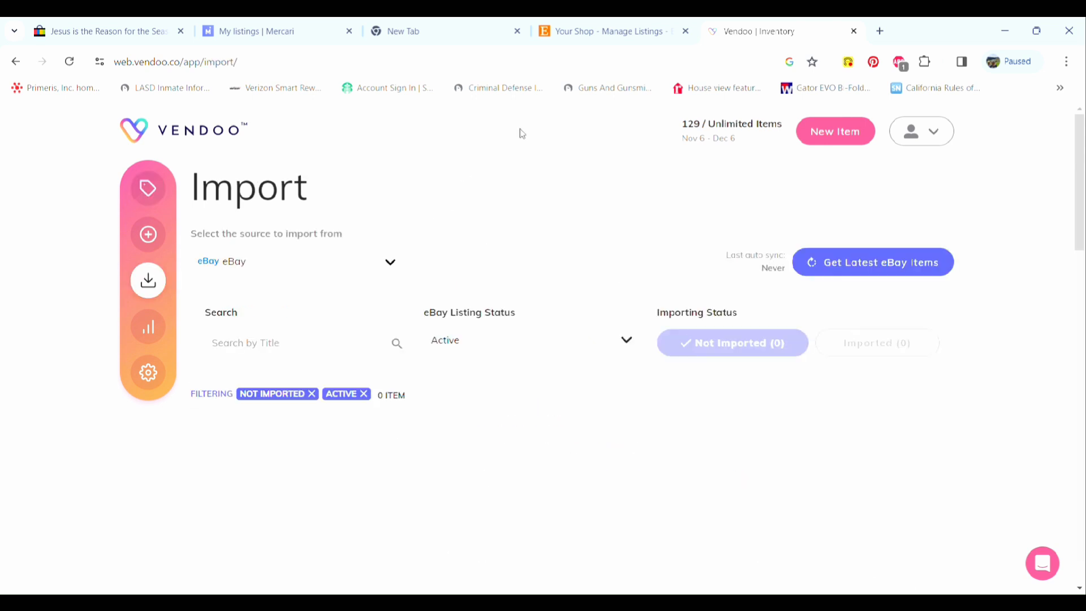
scroll(575, 156, down, 3)
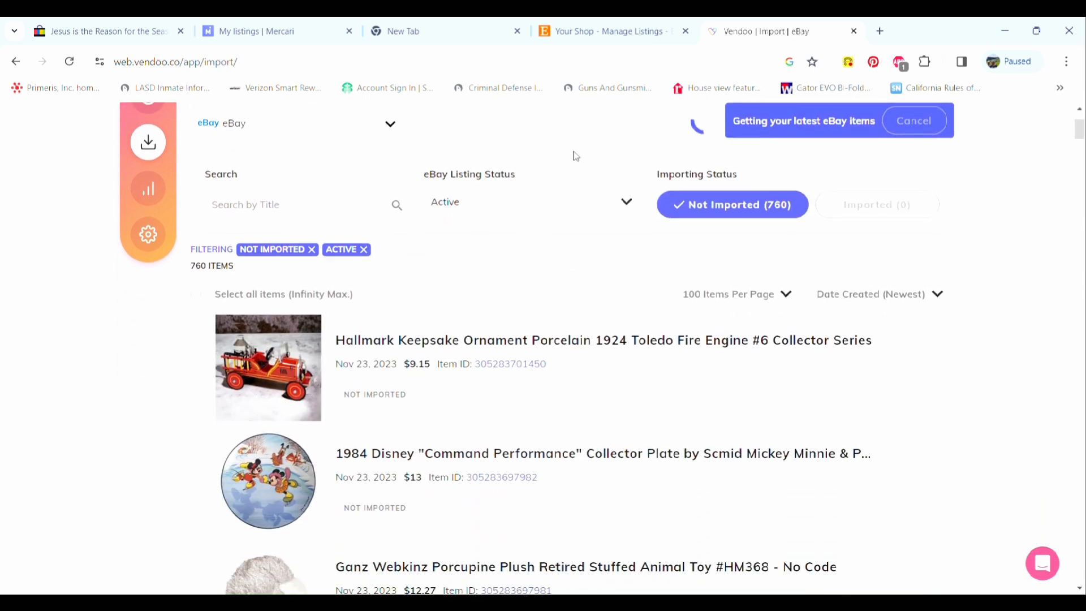
scroll(575, 157, up, 1)
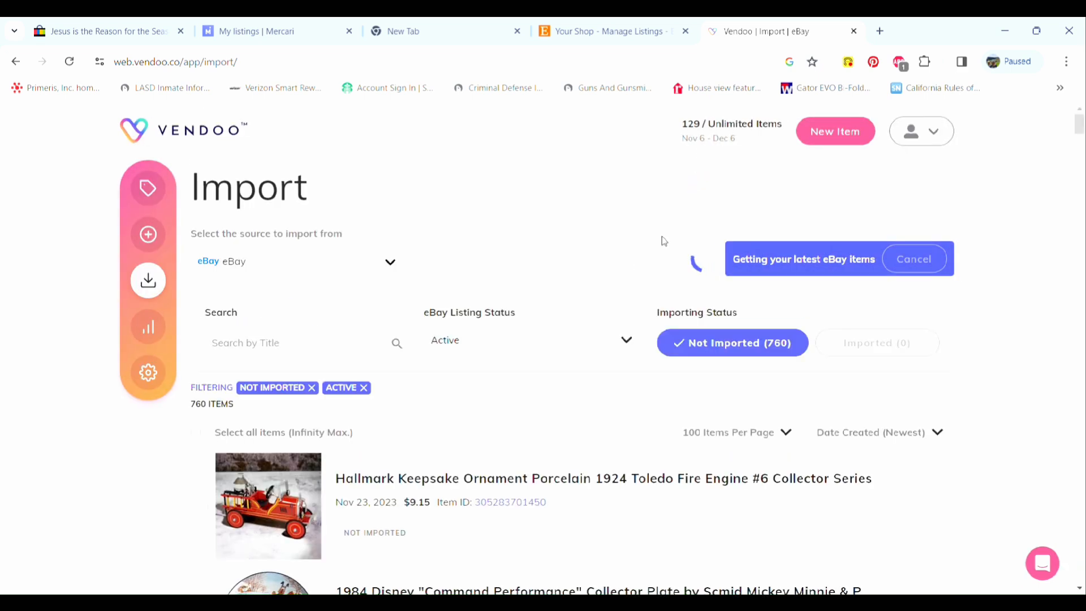
scroll(505, 415, down, 3)
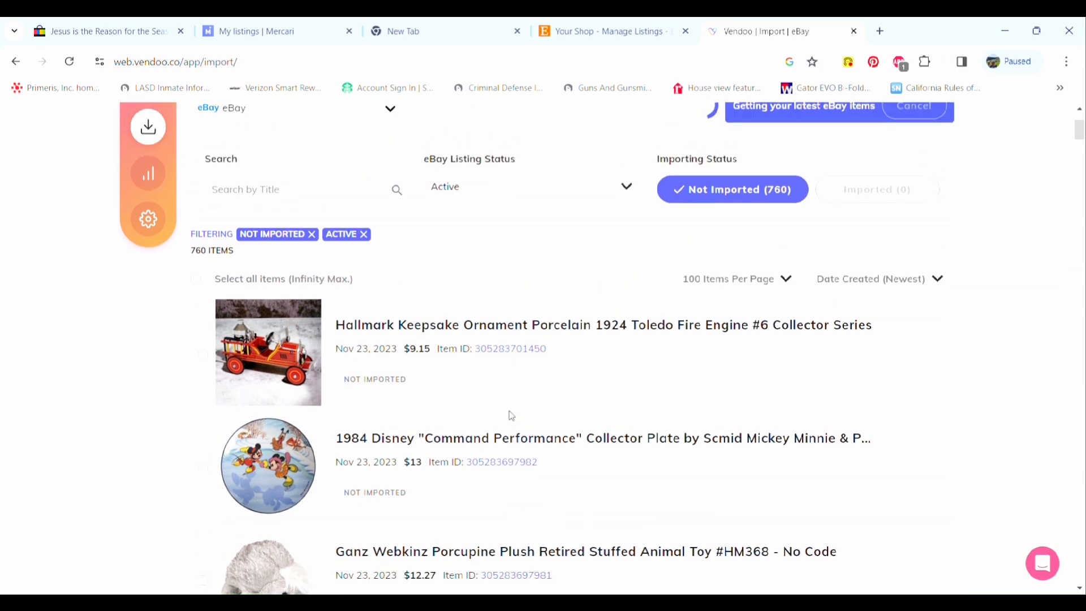
scroll(517, 417, down, 1)
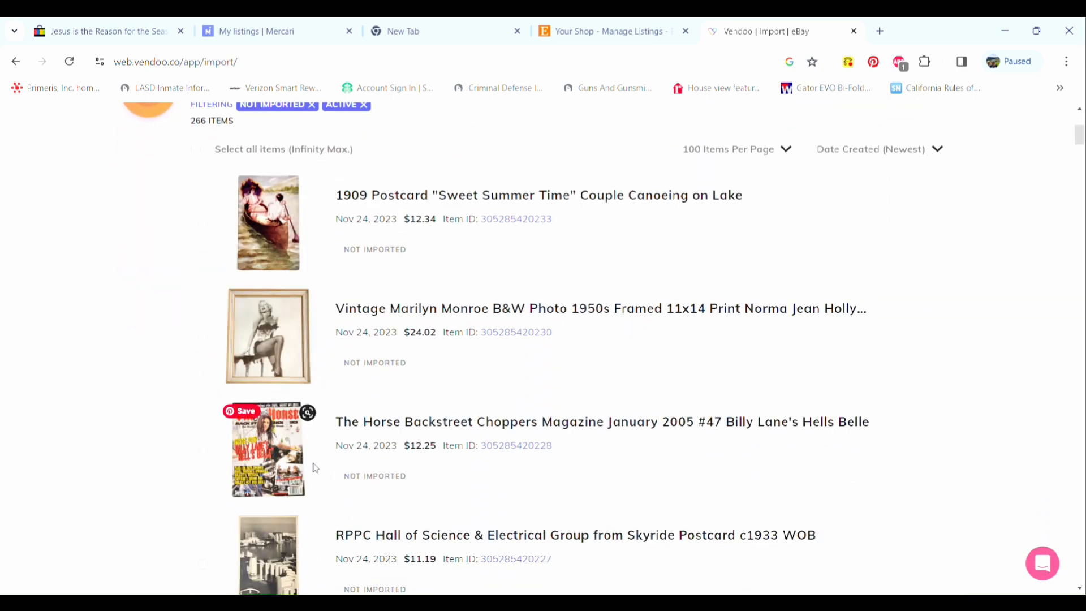
scroll(598, 395, up, 3)
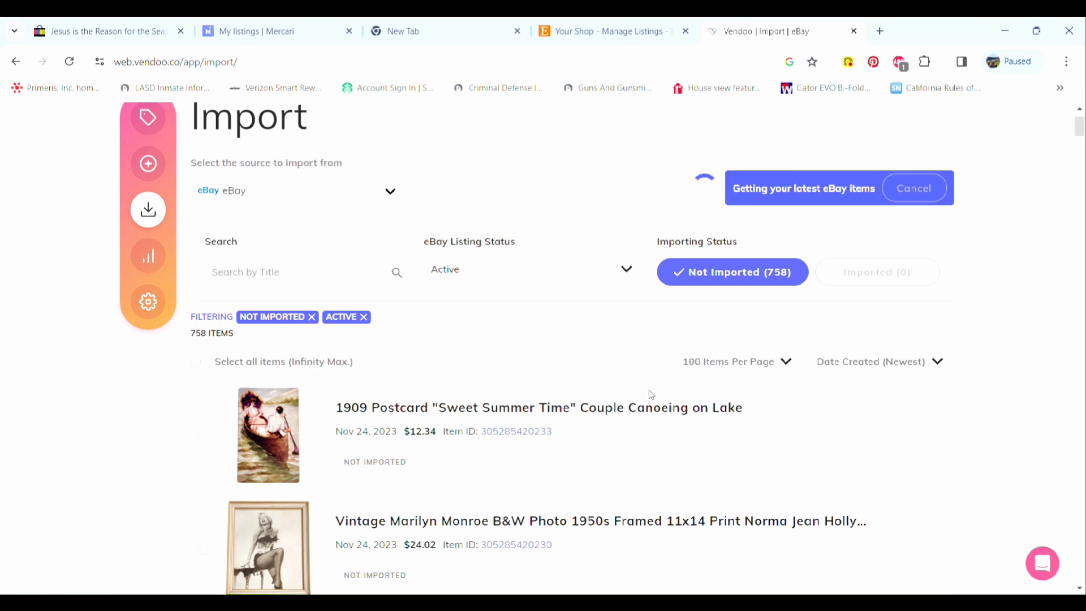
- Visit the inventory, return to the eBay import page and look over its filters and newest not-imported listings
click(148, 117)
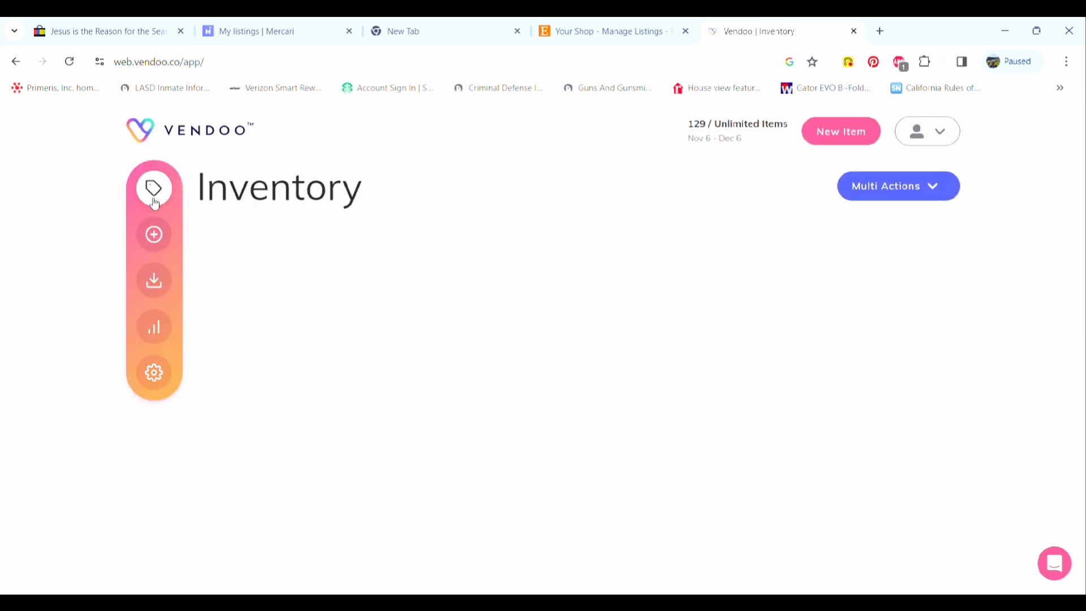
click(150, 279)
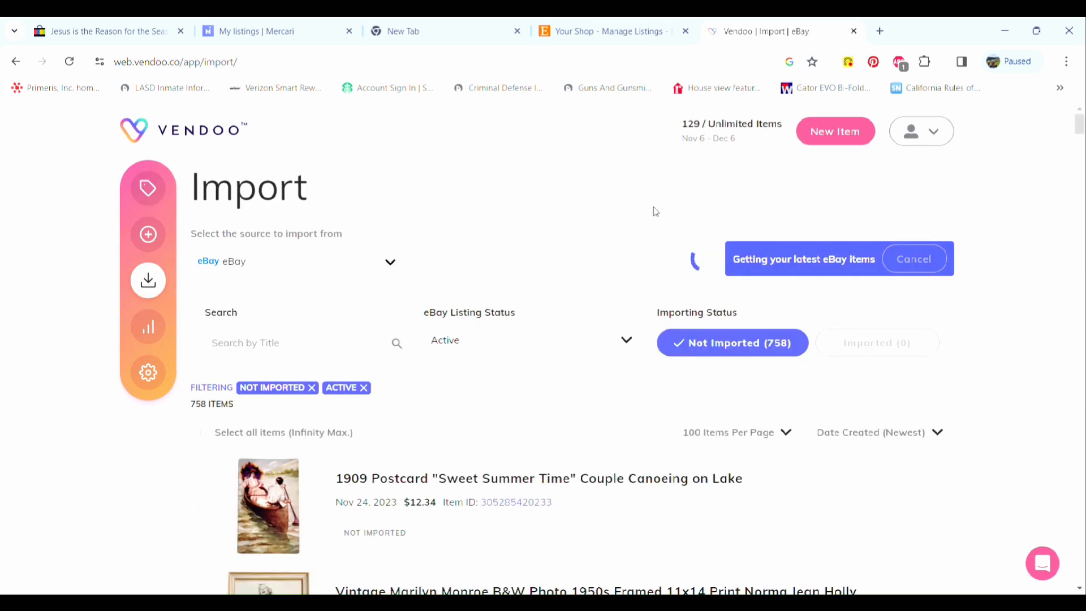
scroll(643, 215, down, 3)
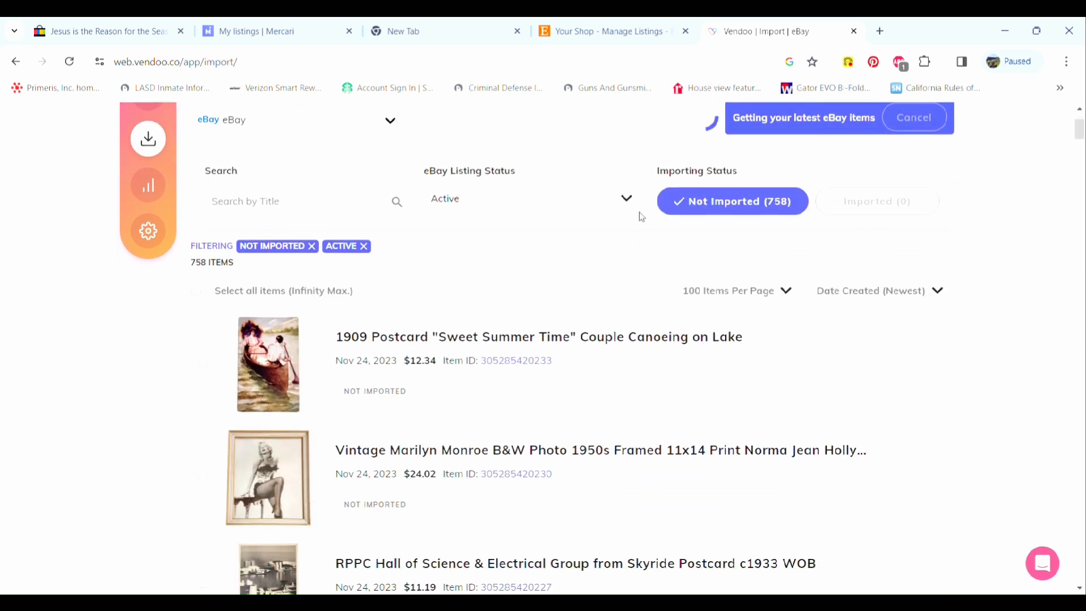
scroll(642, 217, up, 1)
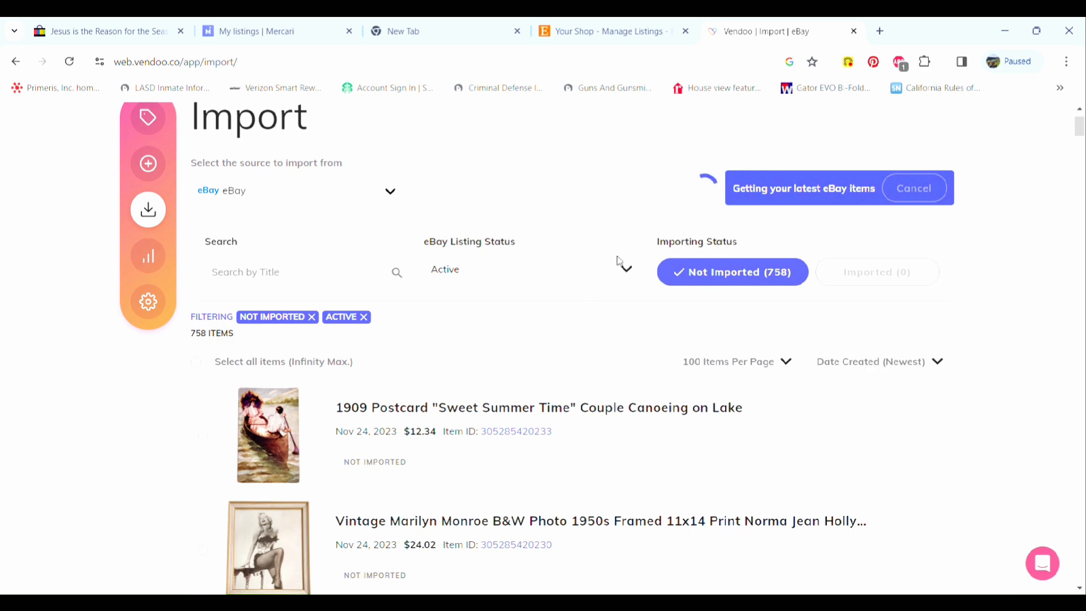
scroll(627, 275, down, 3)
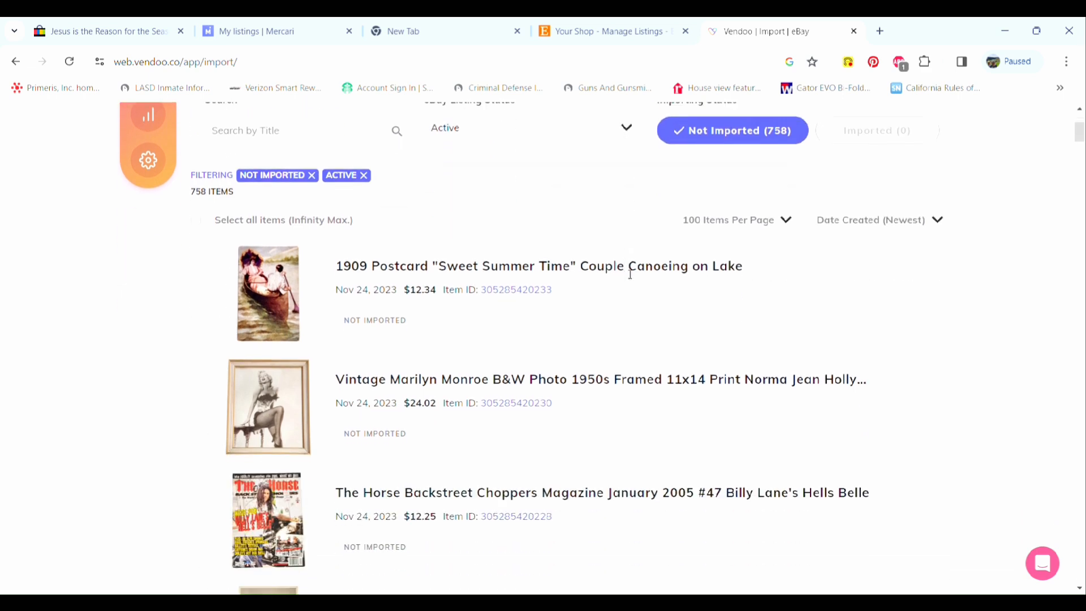
scroll(630, 274, up, 3)
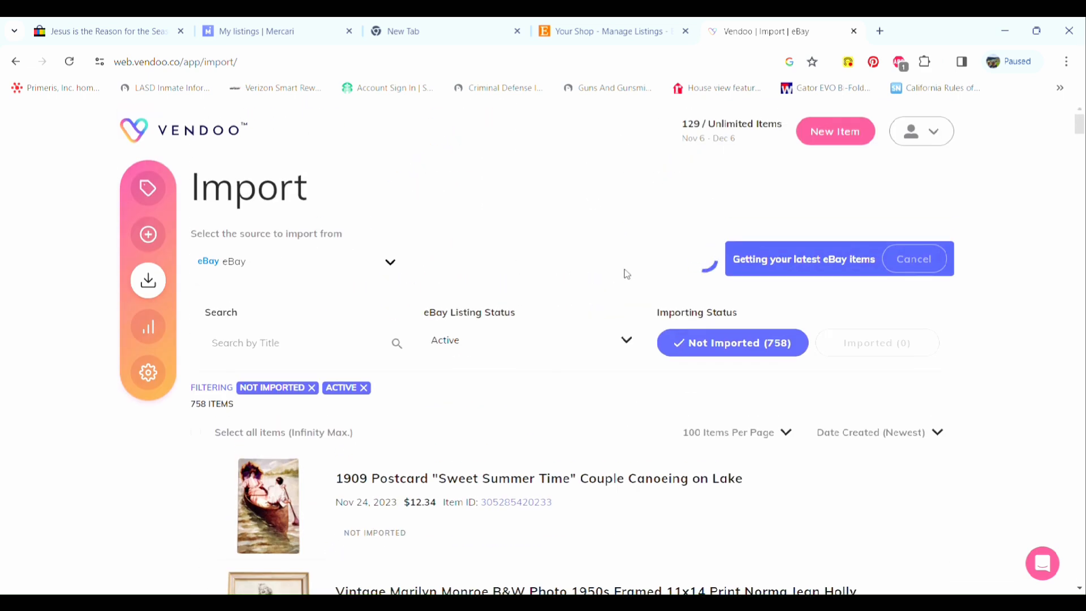
scroll(630, 274, down, 3)
mouse_move(244, 275)
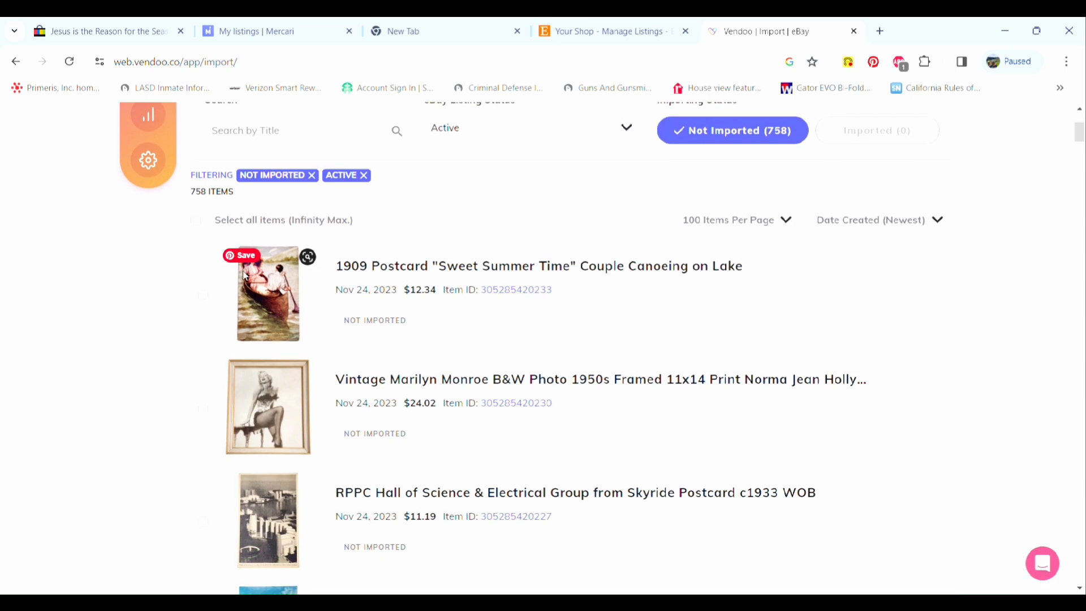
- Browse the active eBay listings that are not yet imported, from the newest ones downwards
scroll(230, 317, down, 5)
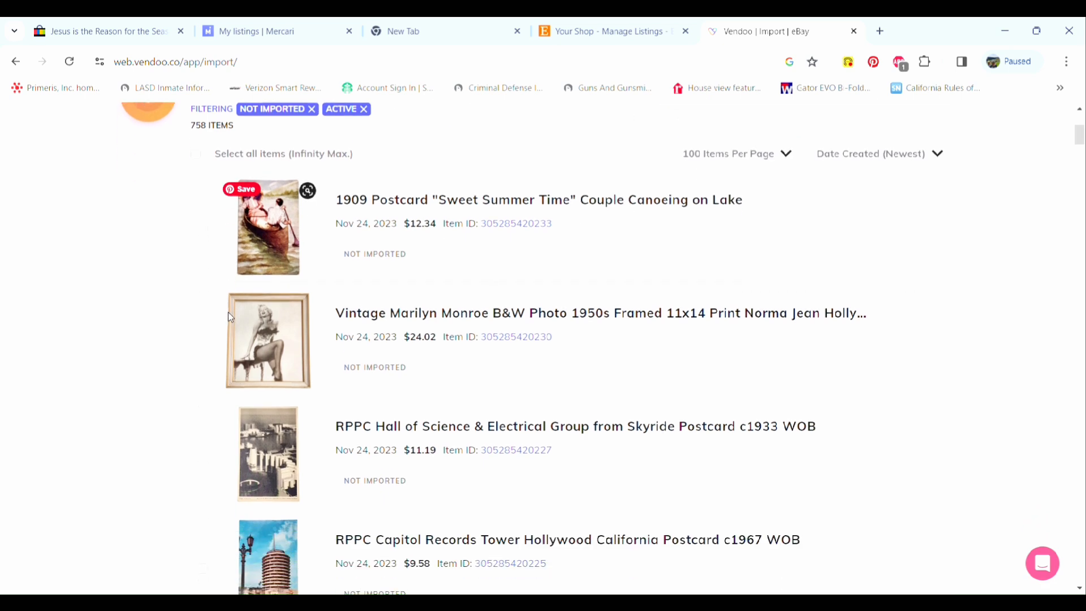
scroll(233, 318, up, 5)
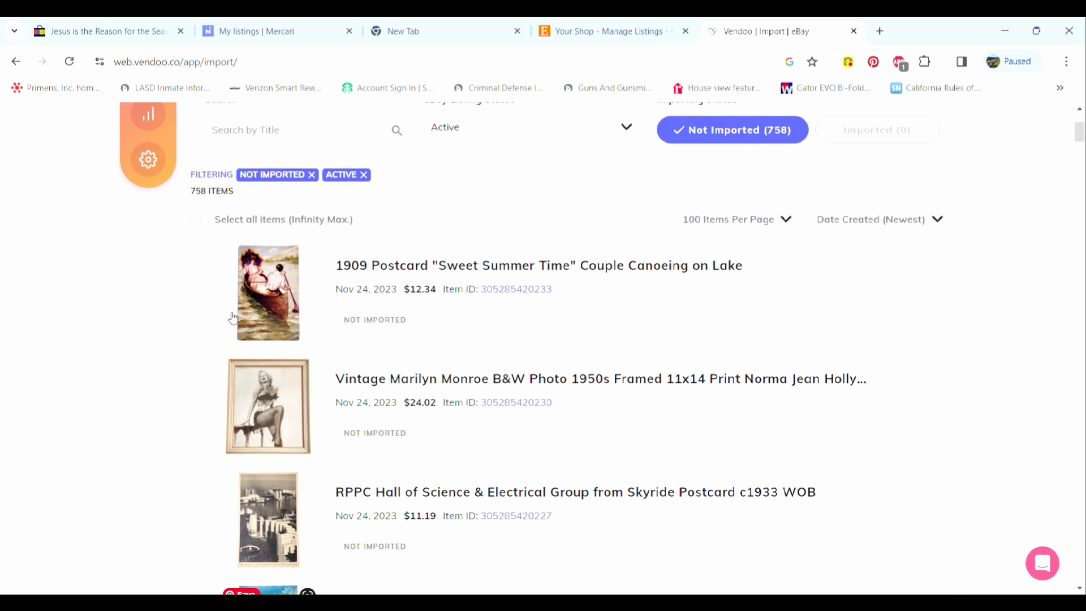
scroll(231, 317, up, 3)
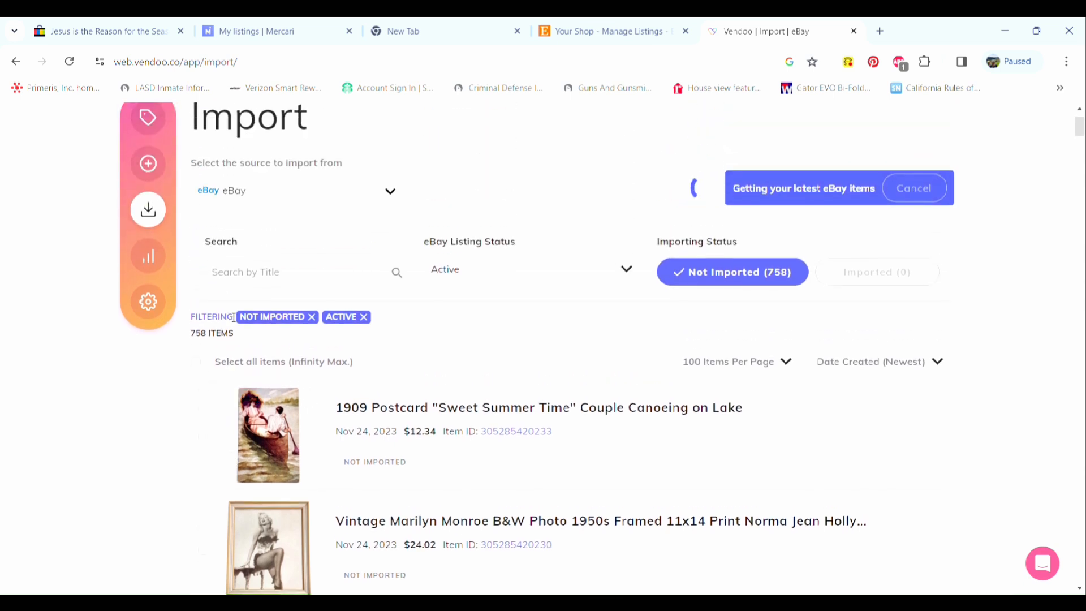
scroll(232, 318, down, 8)
scroll(231, 318, down, 2)
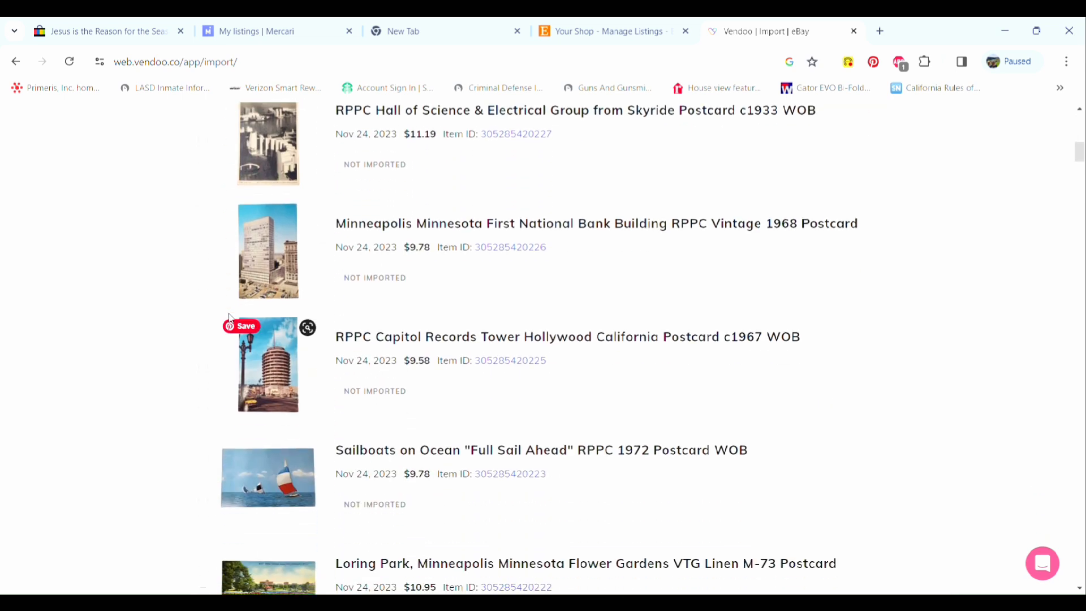
scroll(230, 318, down, 12)
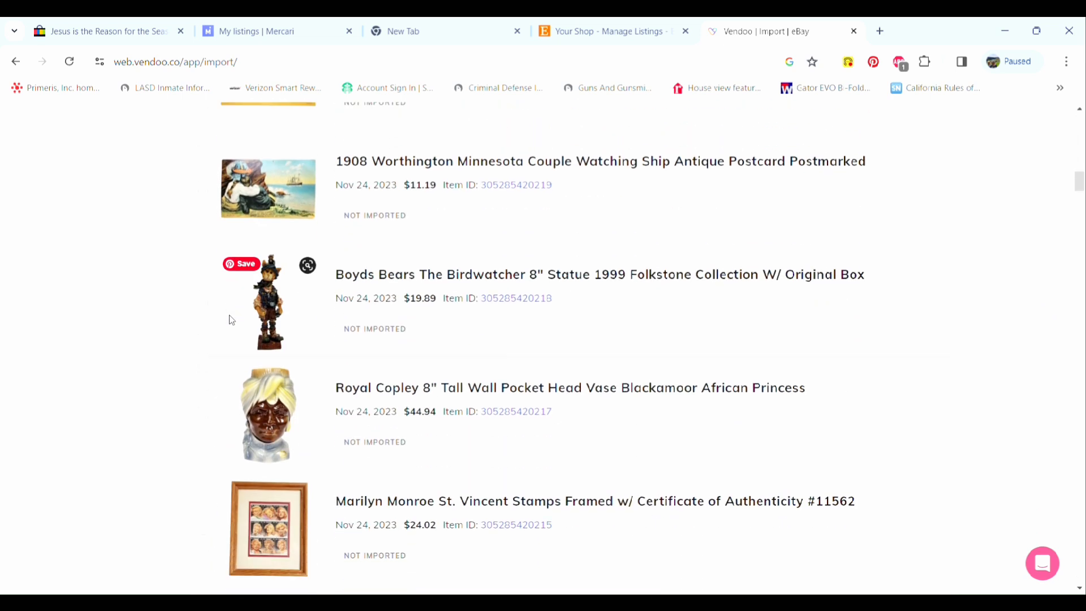
scroll(231, 319, down, 2)
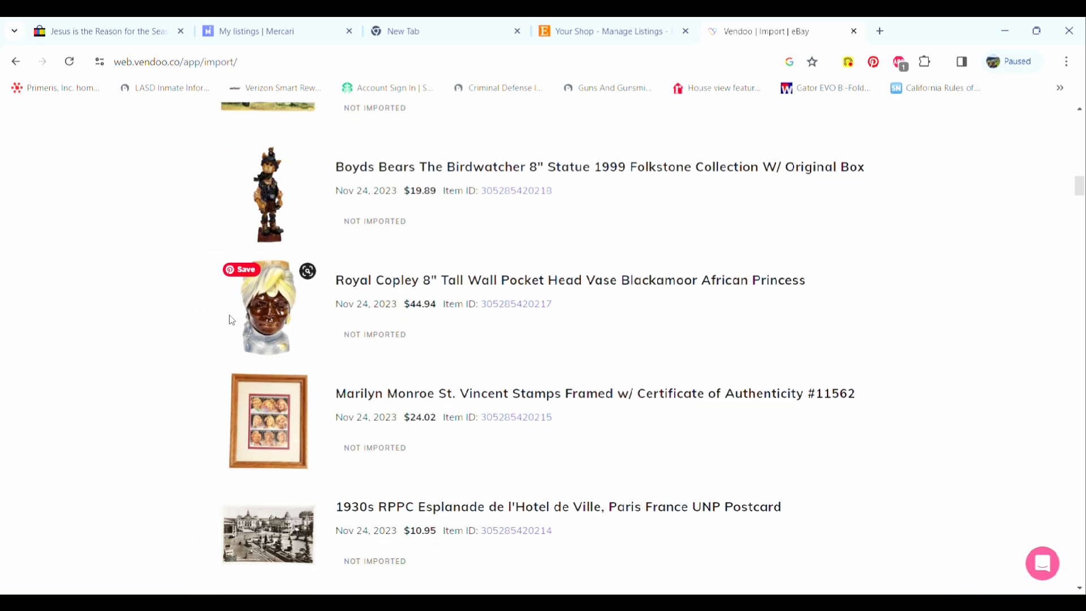
- Import only the eBay listing "Royal Copley 8" Tall Wall Pocket Head Vase Blackamoor African Princess", leaving the Boyds Bears statue unselected
click(204, 196)
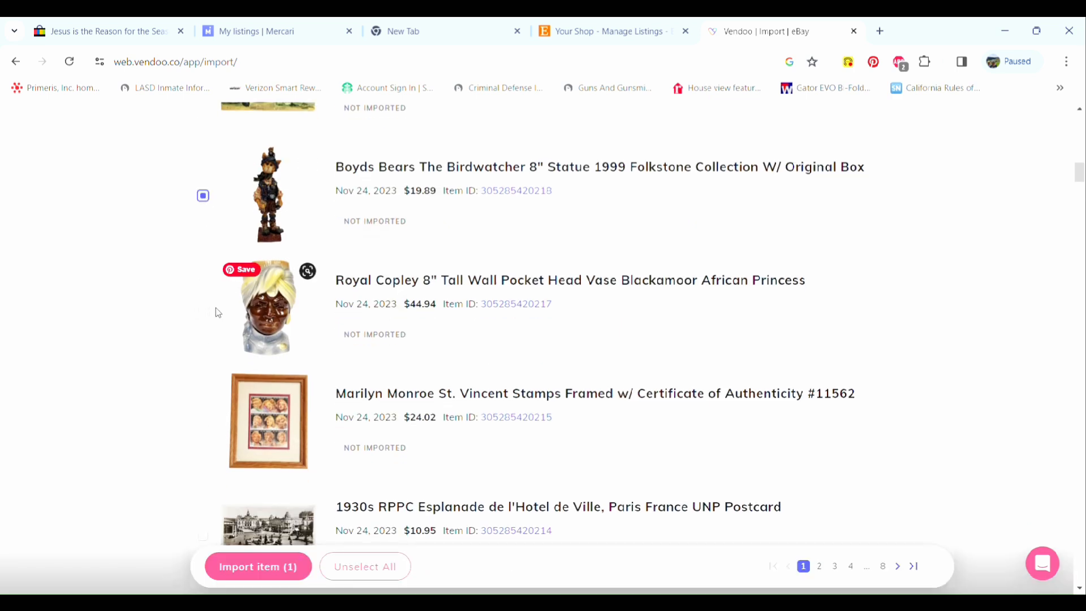
click(203, 196)
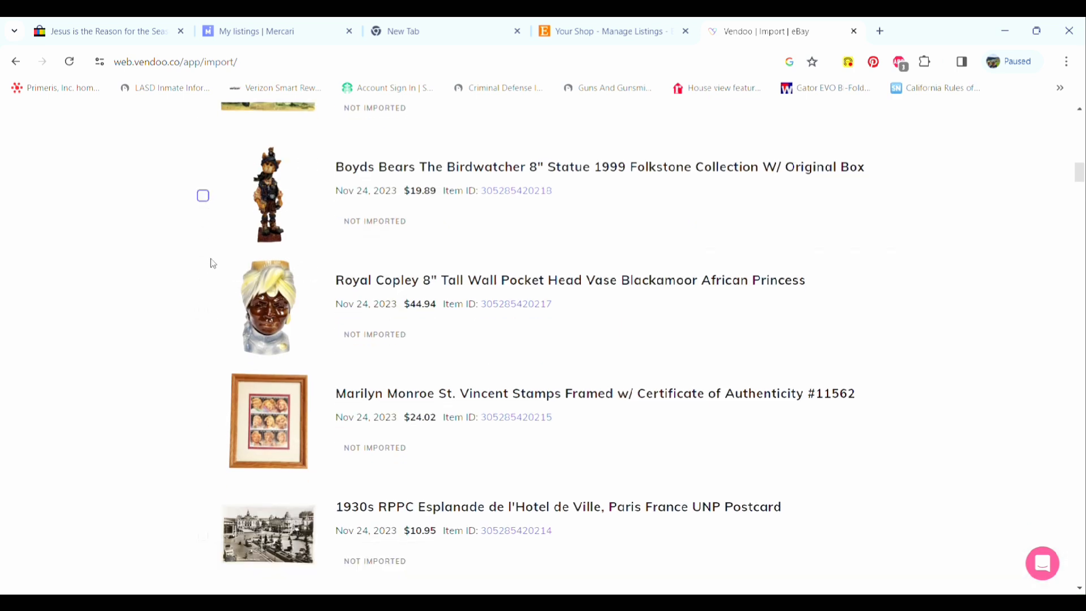
click(203, 310)
scroll(221, 341, up, 6)
scroll(433, 289, up, 7)
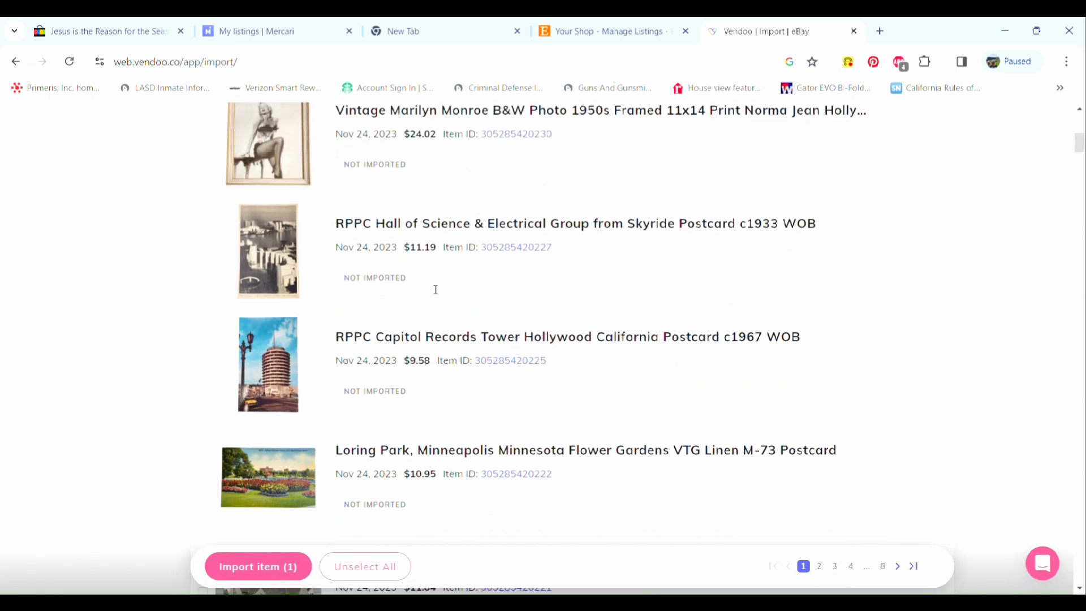
scroll(433, 289, up, 8)
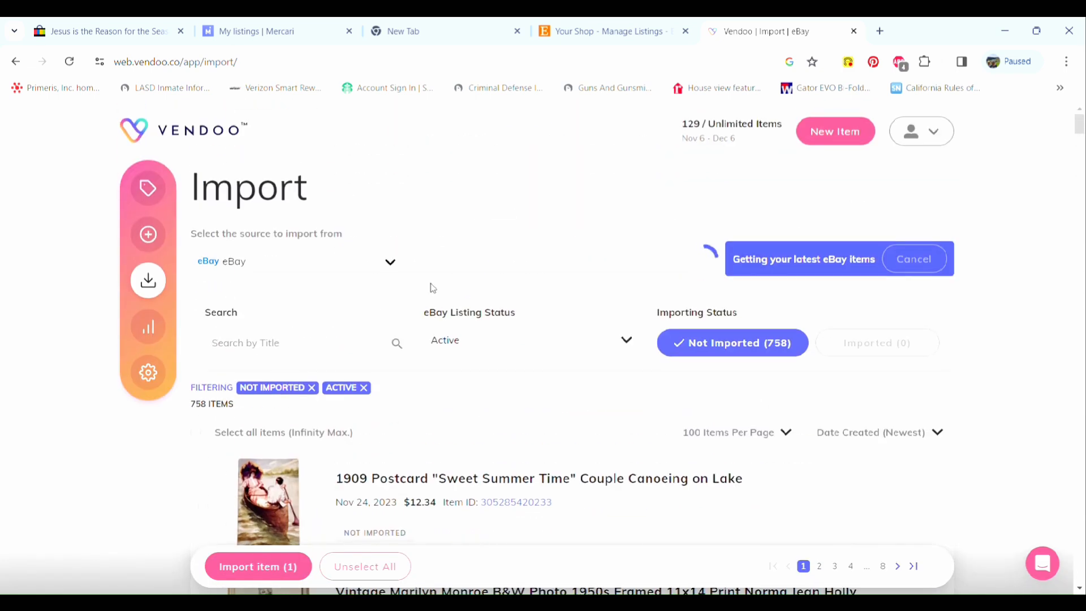
scroll(432, 287, down, 4)
scroll(433, 287, down, 1)
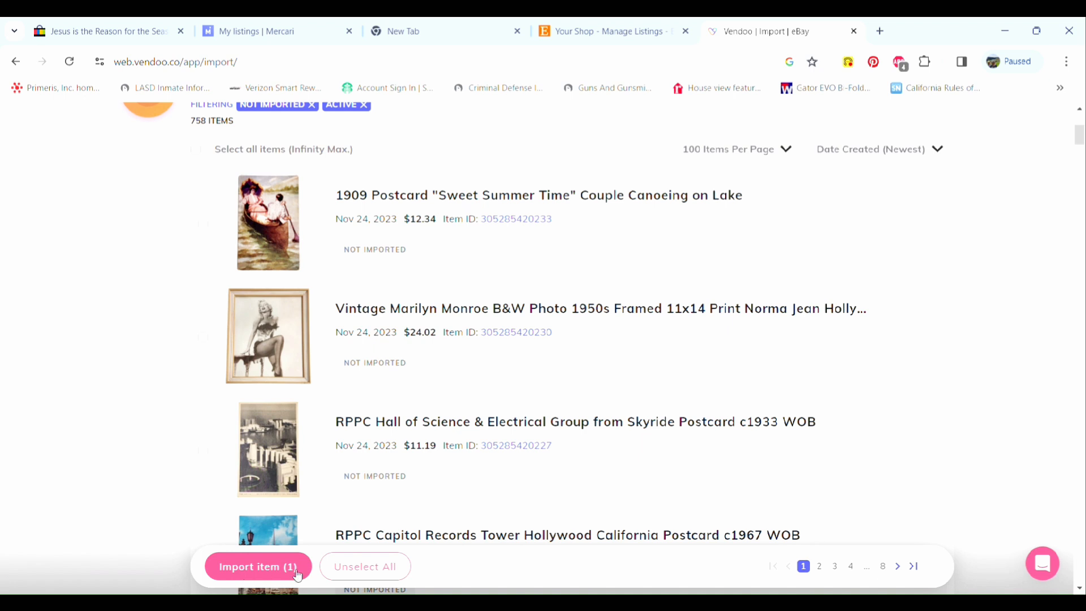
click(237, 574)
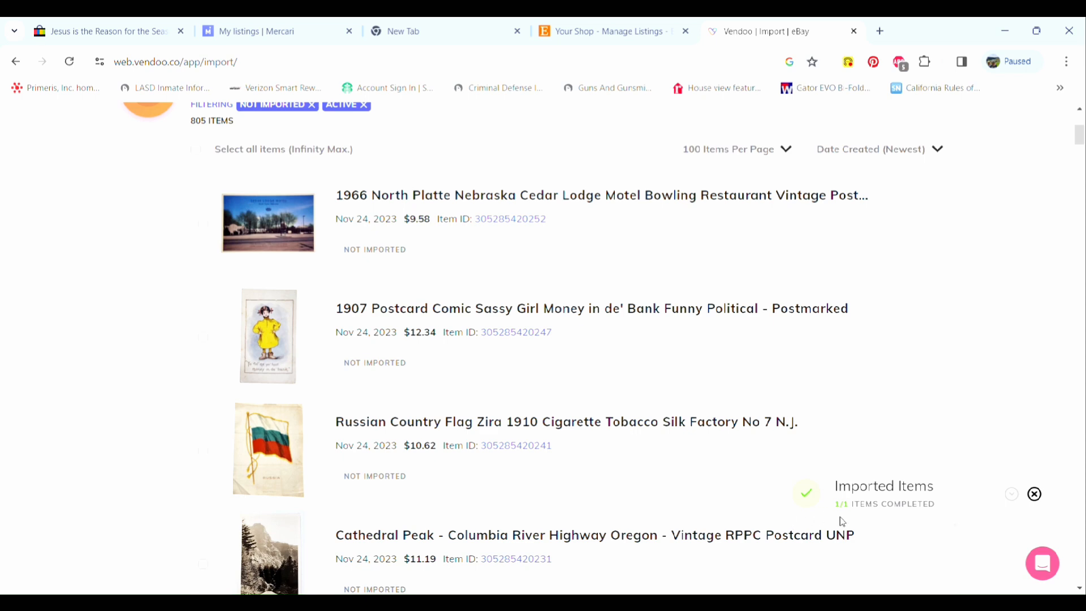
- Open the inventory to locate the imported vase and dismiss the import notification
scroll(219, 358, up, 2)
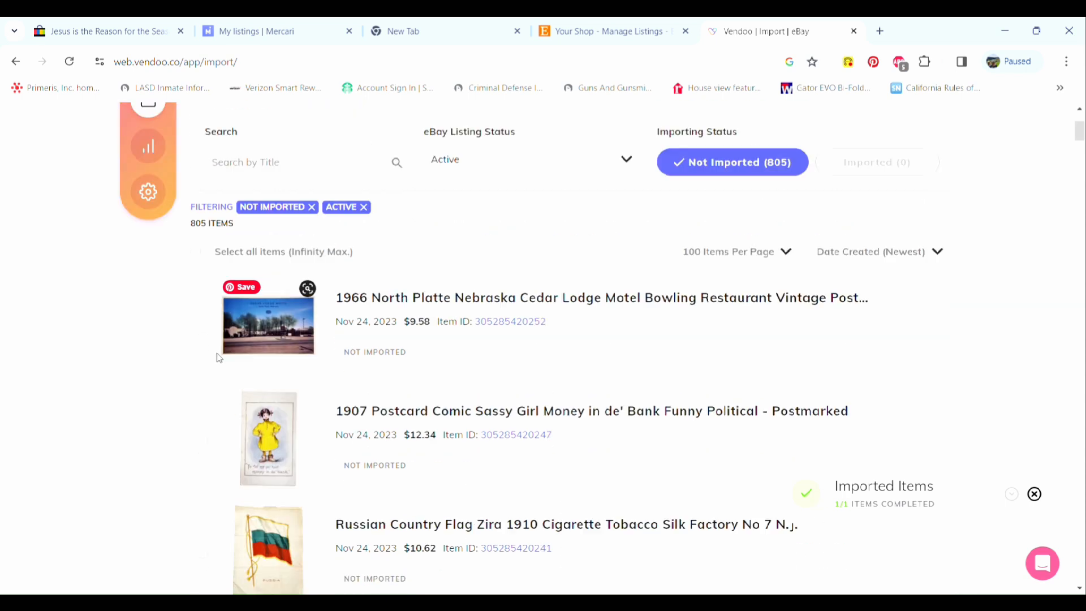
scroll(220, 359, up, 3)
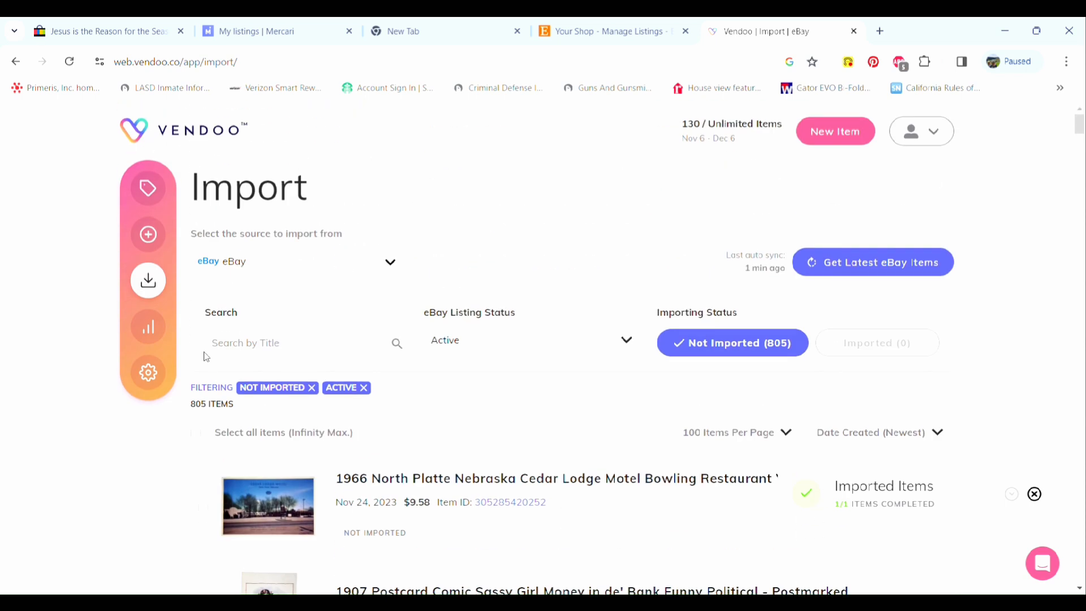
click(149, 189)
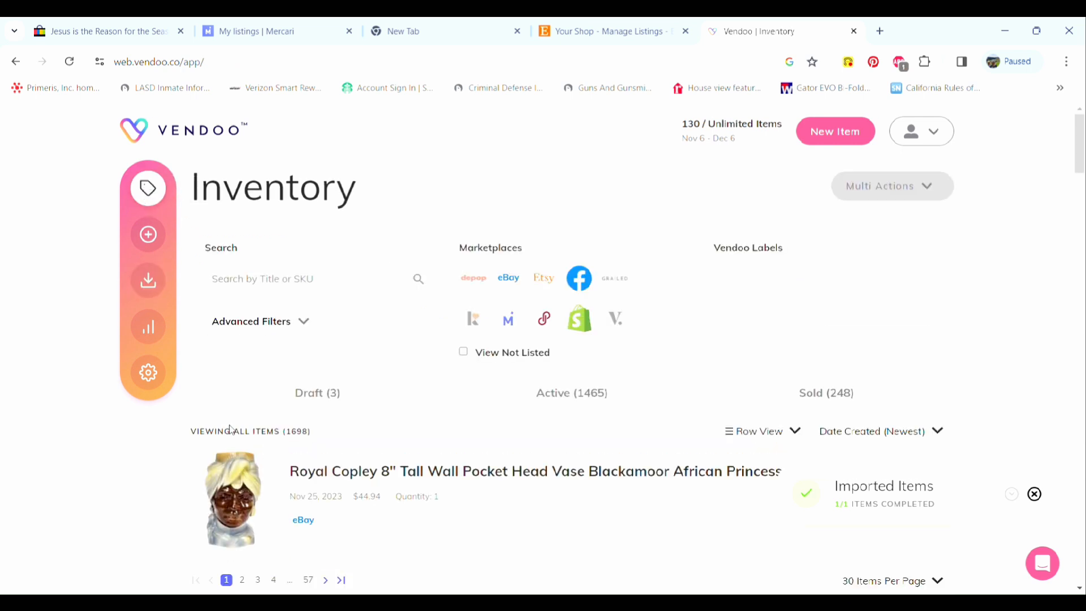
click(1035, 495)
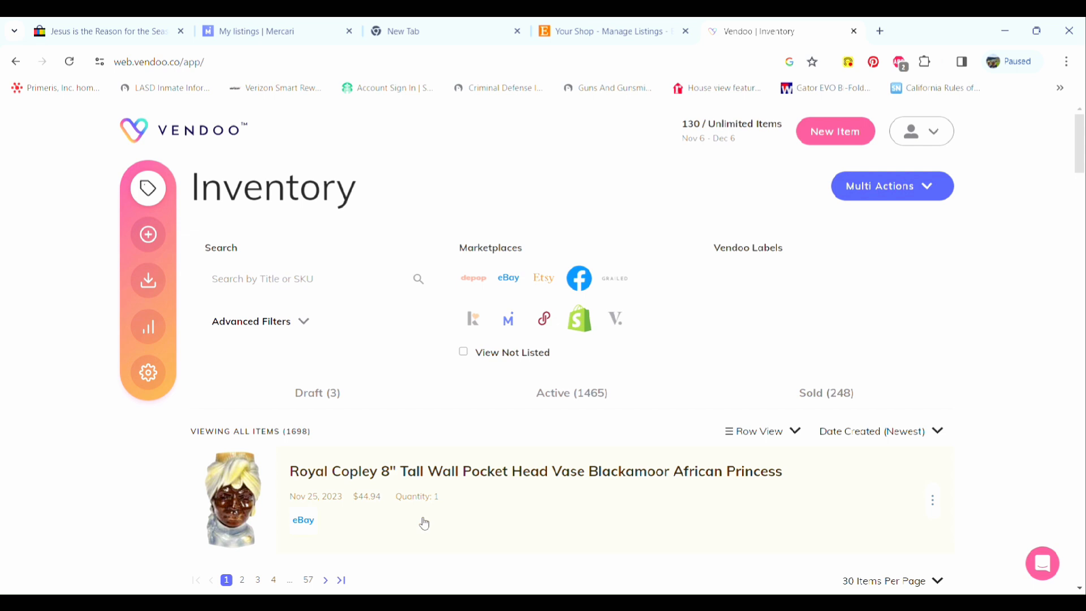
- Open the Royal Copley vase item and review the photos, title, description and other details in its Vendoo form
click(455, 526)
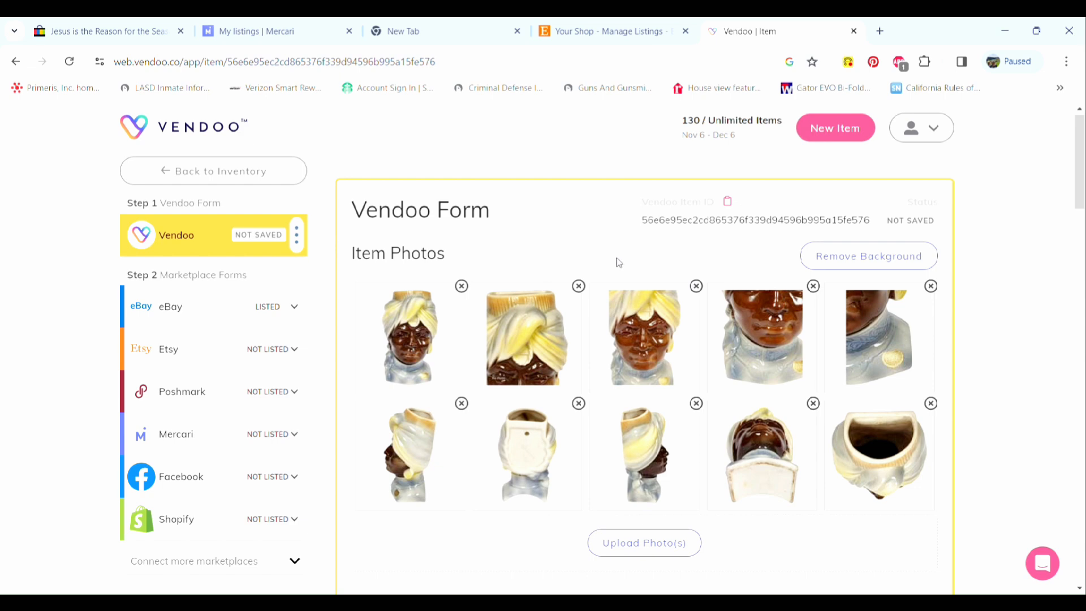
scroll(619, 261, down, 3)
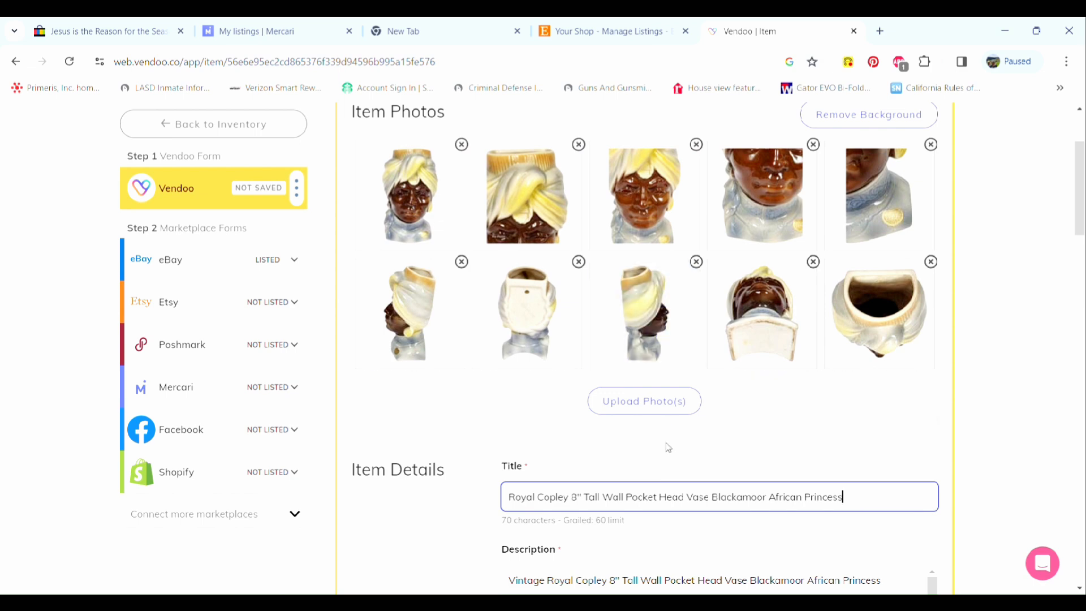
scroll(673, 420, down, 3)
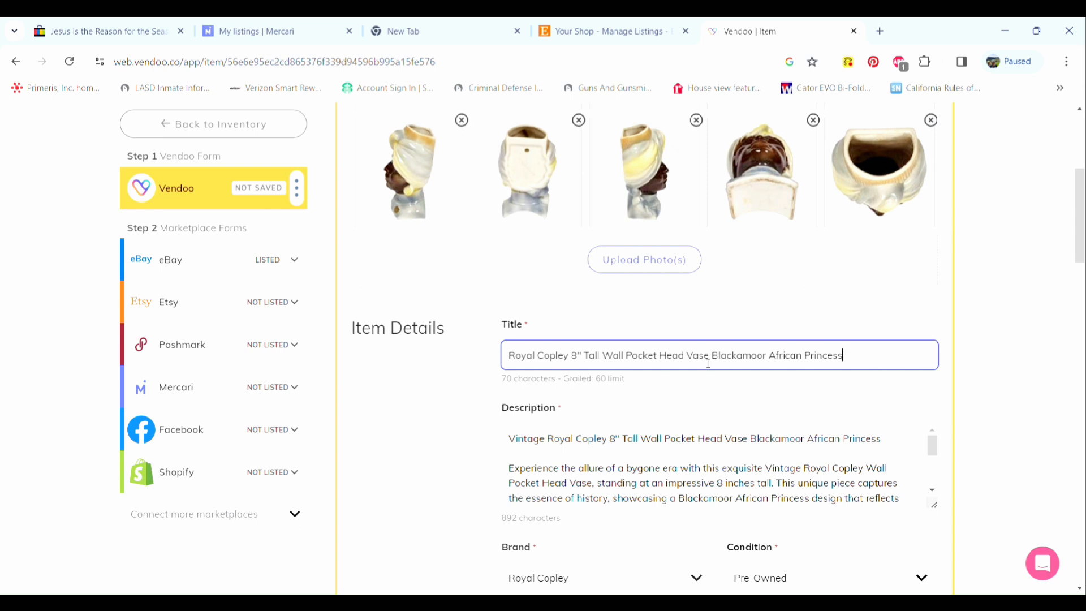
scroll(702, 458, down, 5)
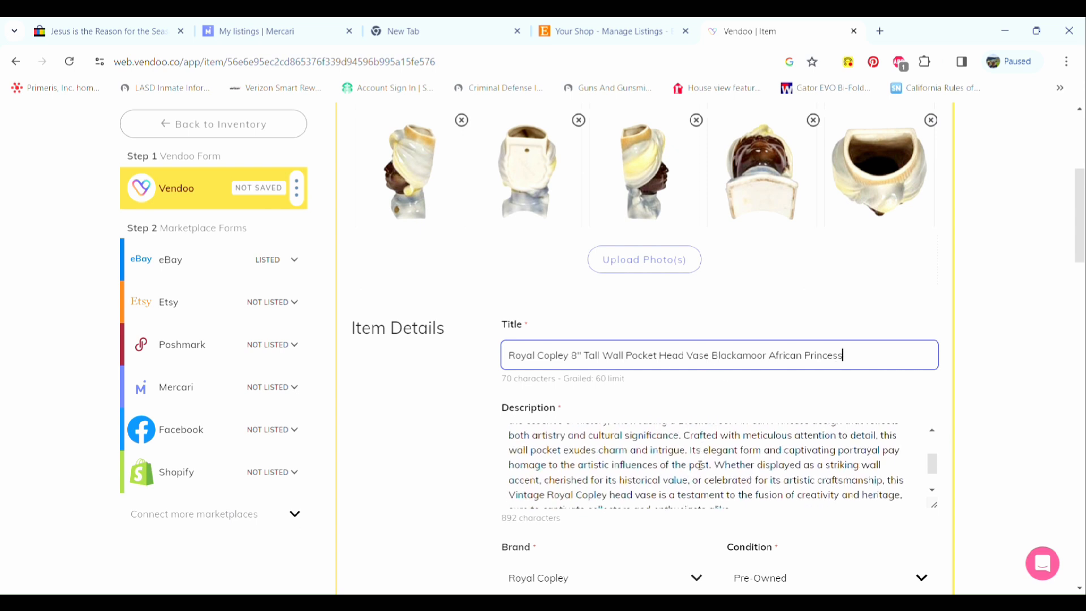
scroll(667, 399, down, 3)
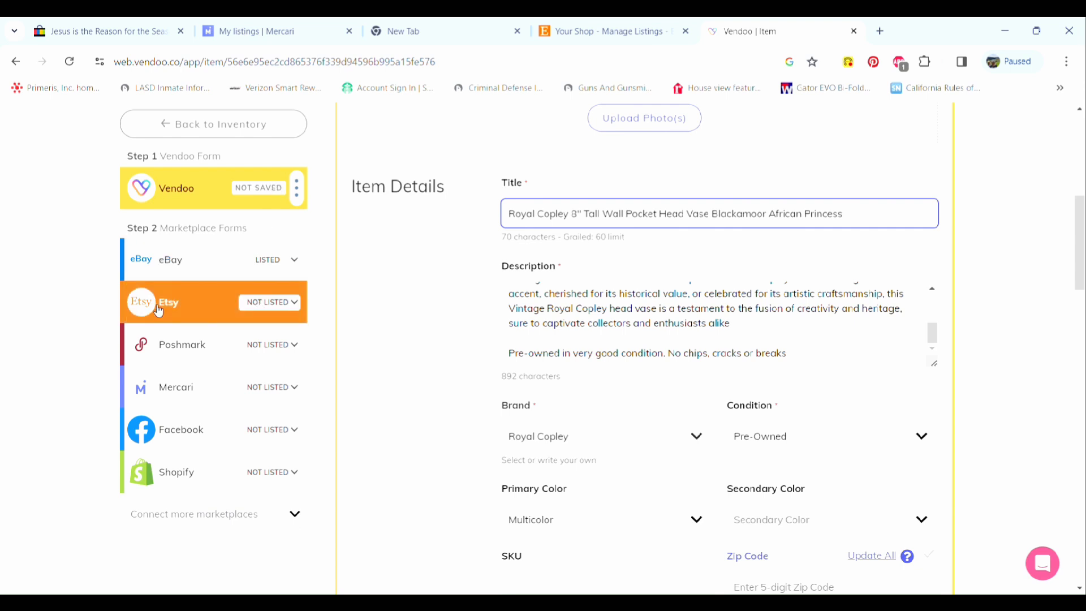
- Start listing the vase on Etsy and review the Etsy form's photos, title, description and required options
click(287, 312)
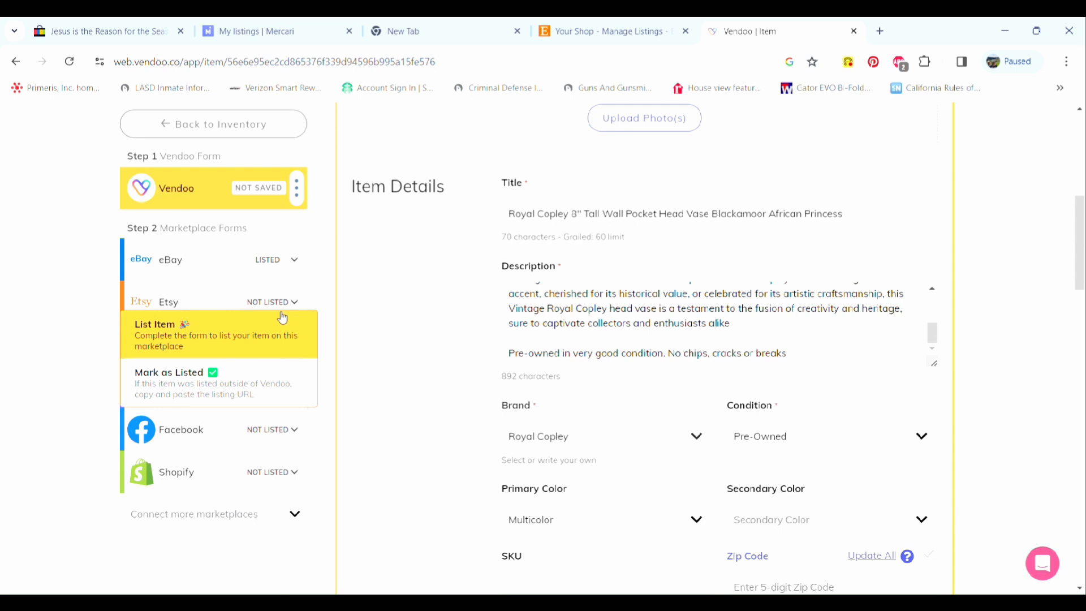
click(172, 335)
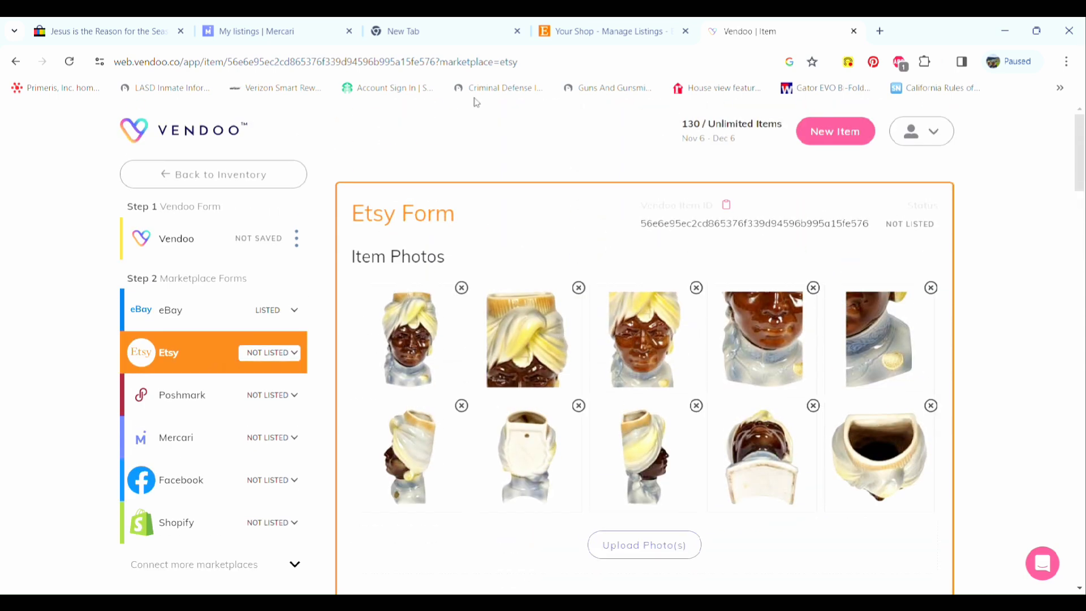
scroll(532, 259, down, 4)
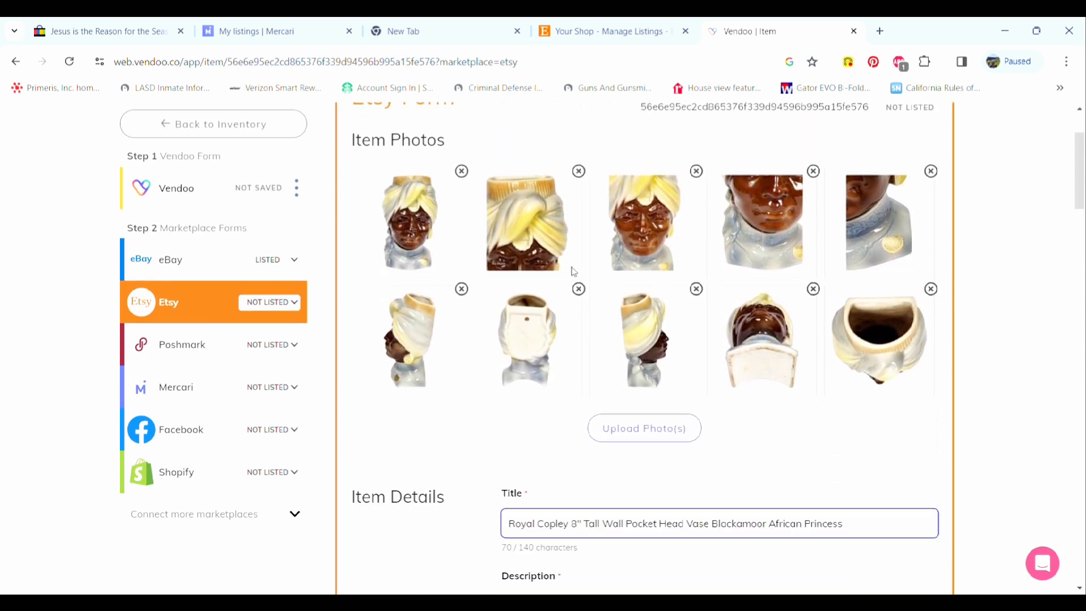
scroll(576, 273, down, 3)
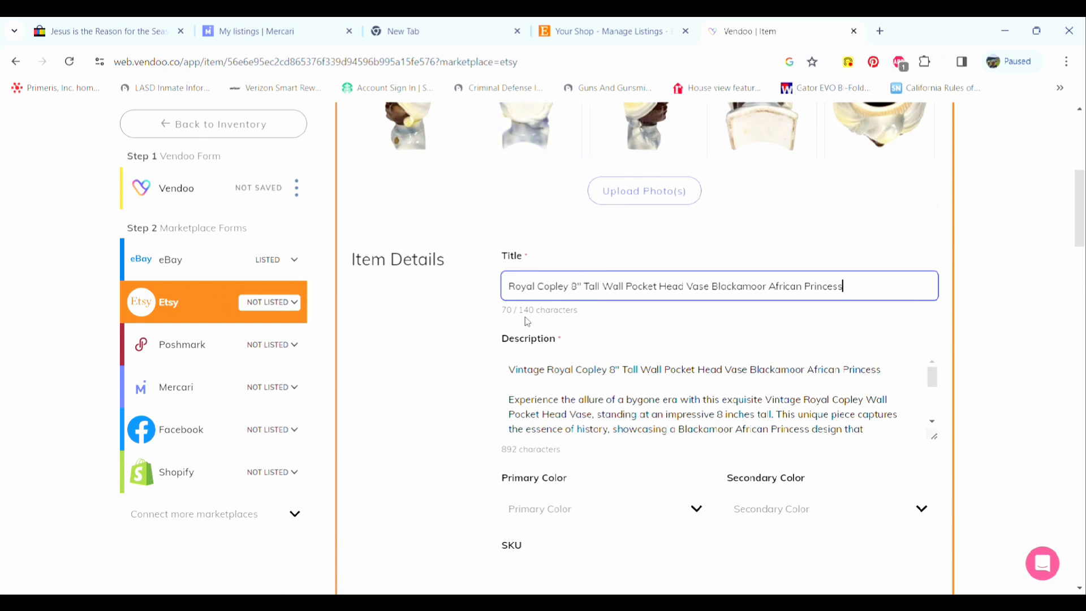
scroll(601, 379, down, 3)
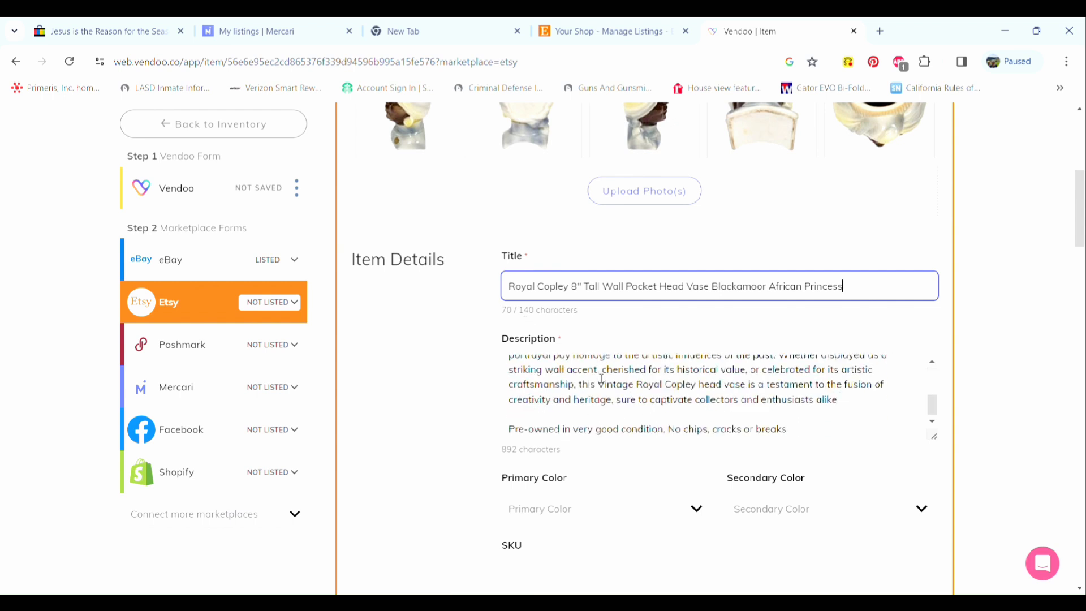
scroll(622, 401, down, 3)
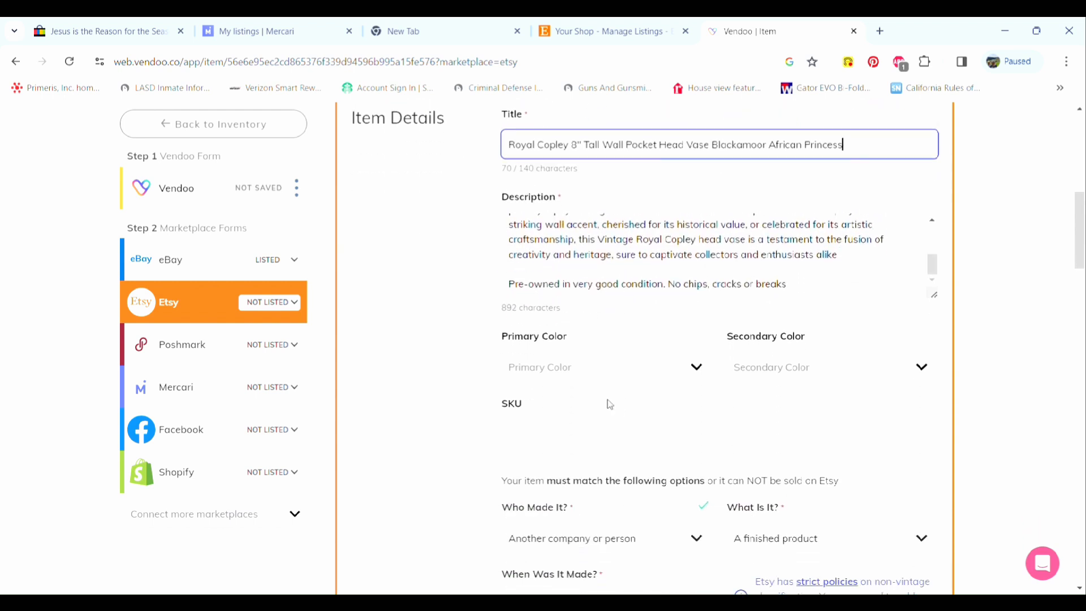
scroll(562, 389, down, 2)
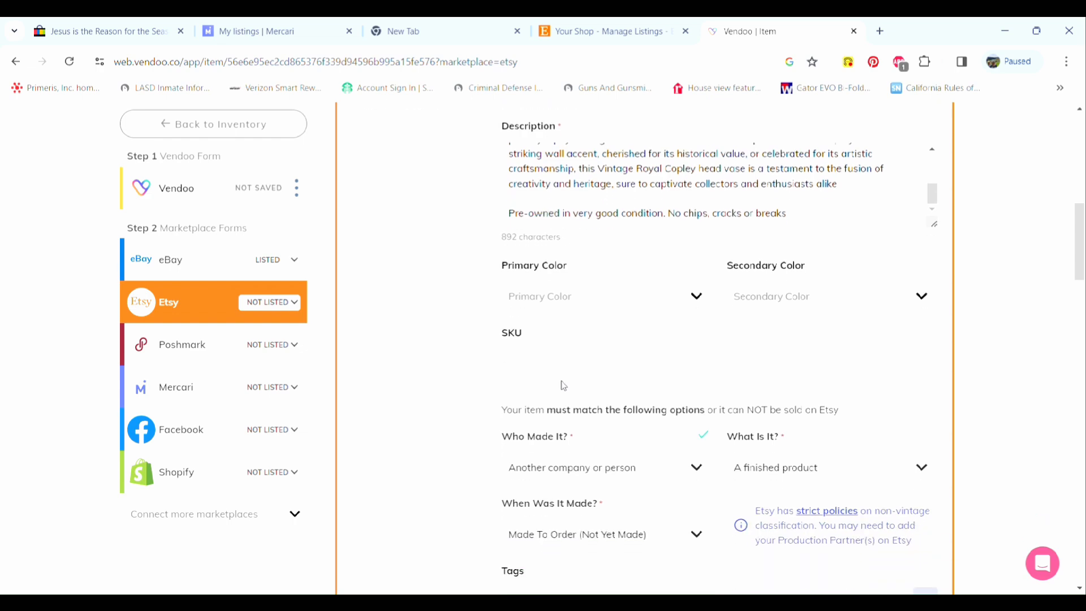
scroll(569, 308, up, 1)
scroll(581, 328, up, 5)
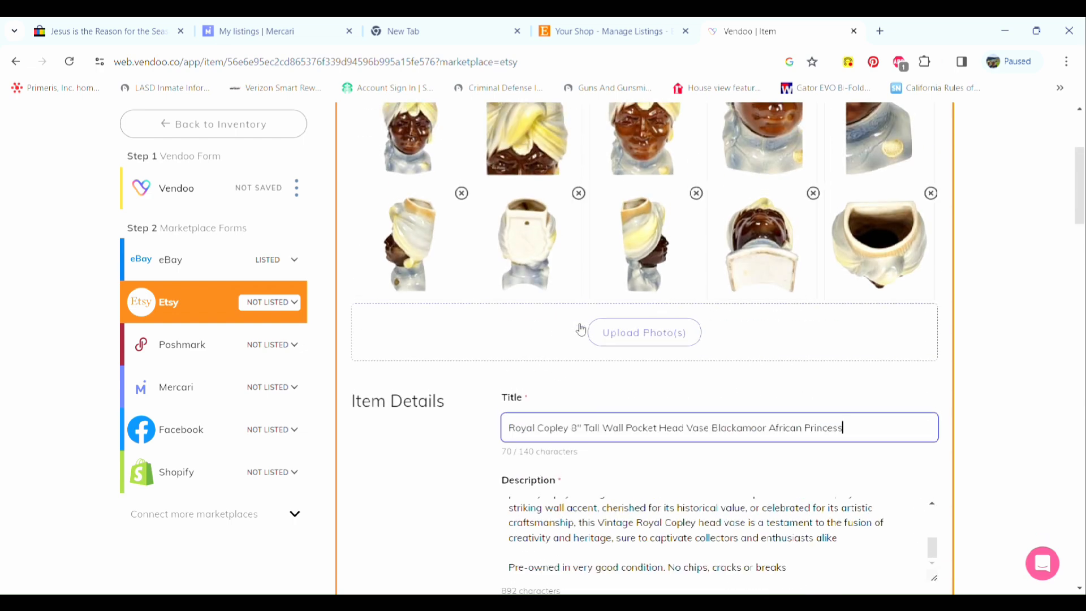
scroll(581, 330, up, 1)
- Set the primary color to Brown and the secondary color to Yellow in the Etsy form
scroll(581, 330, down, 6)
click(587, 304)
scroll(587, 396, down, 2)
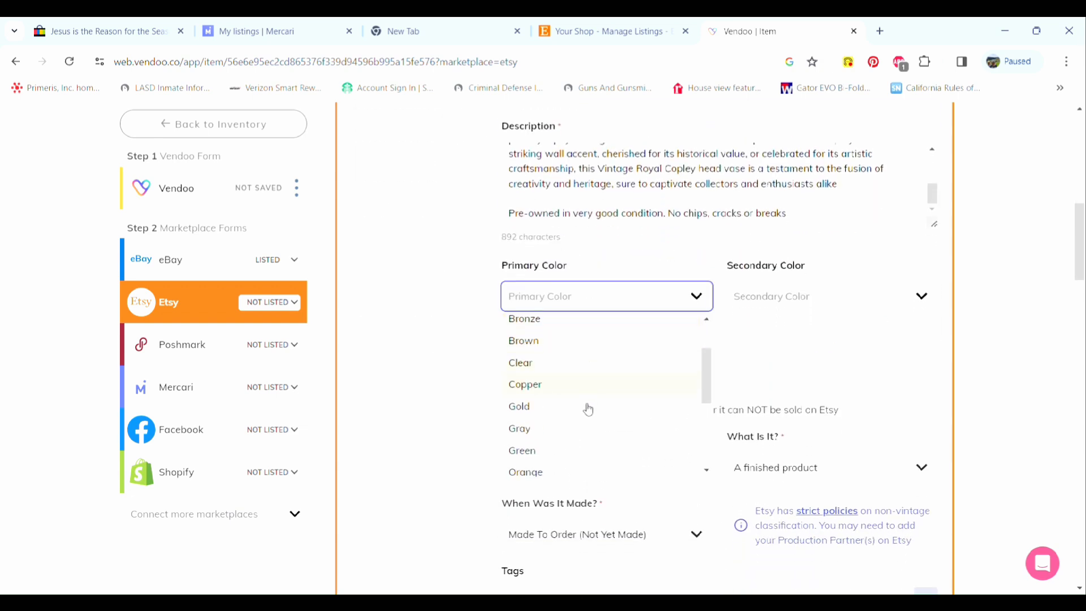
click(582, 342)
click(782, 303)
scroll(807, 402, down, 2)
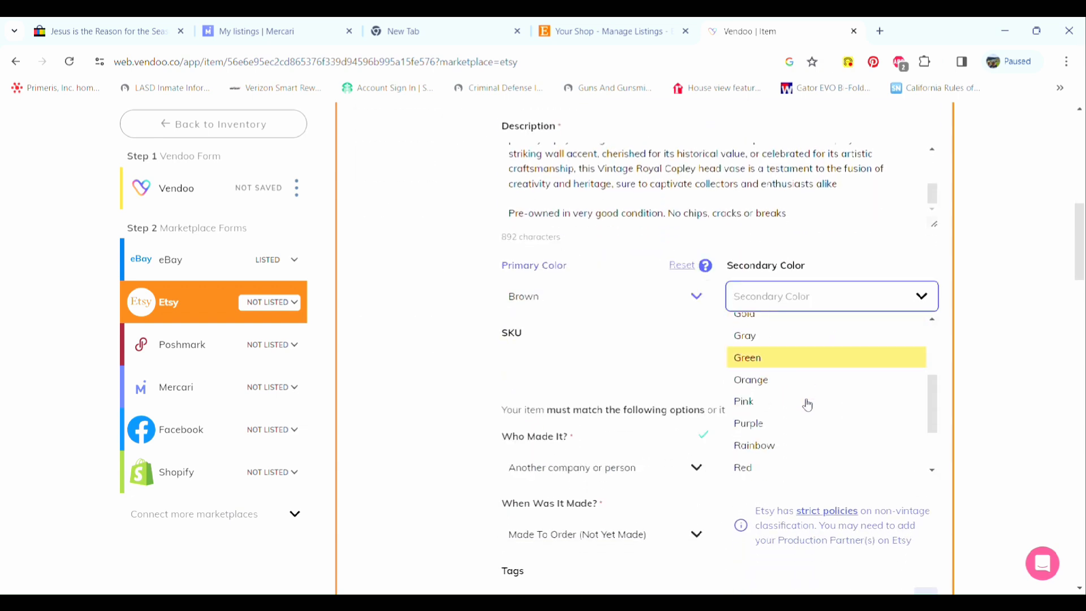
scroll(793, 466, down, 3)
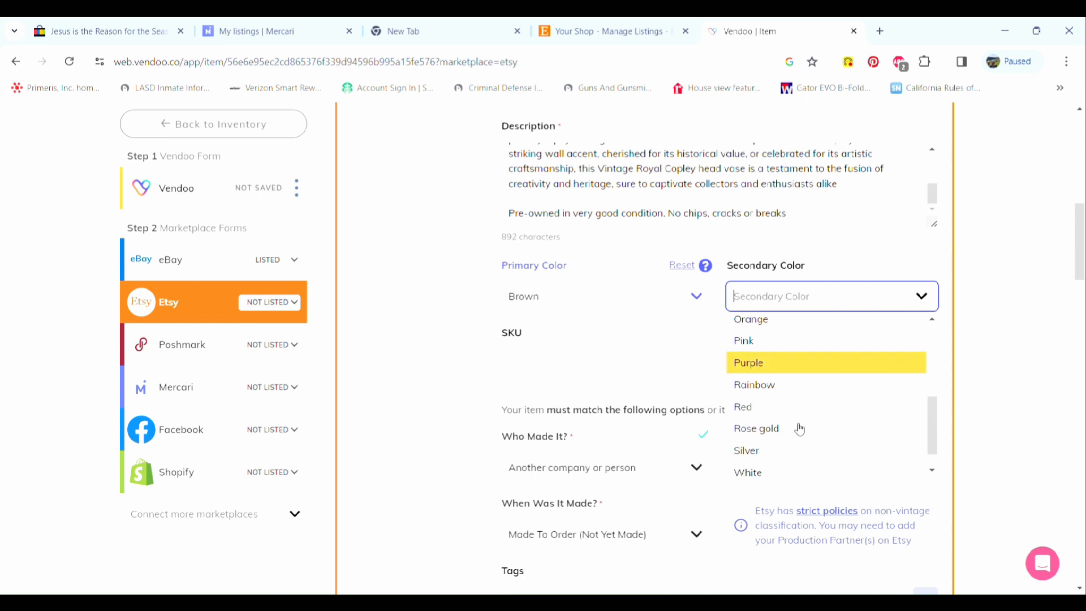
click(784, 478)
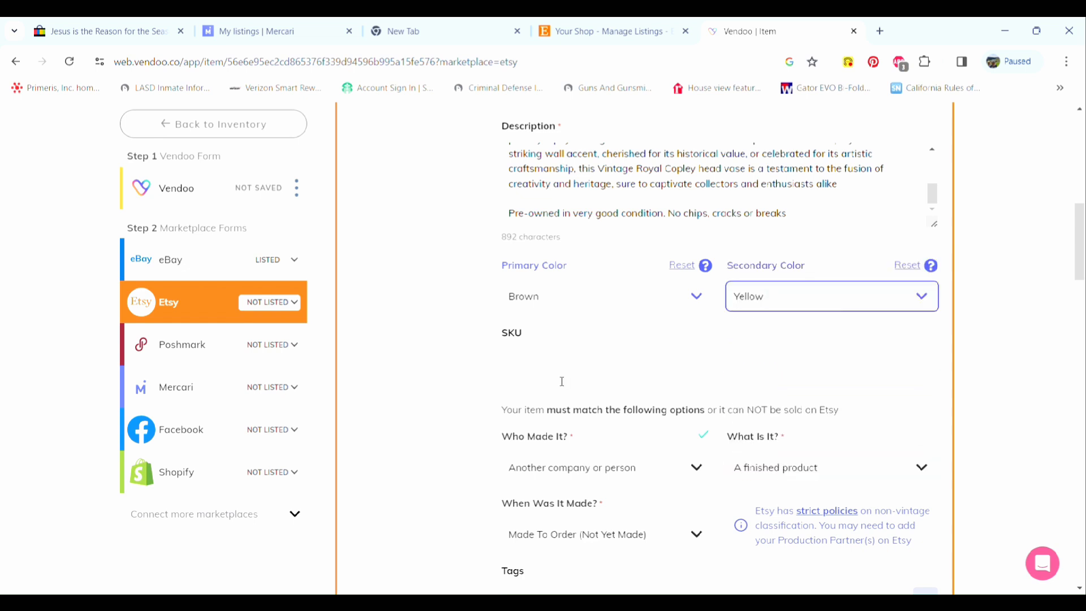
- Enter Shelf as the vase's SKU in the Etsy form
scroll(561, 377, down, 3)
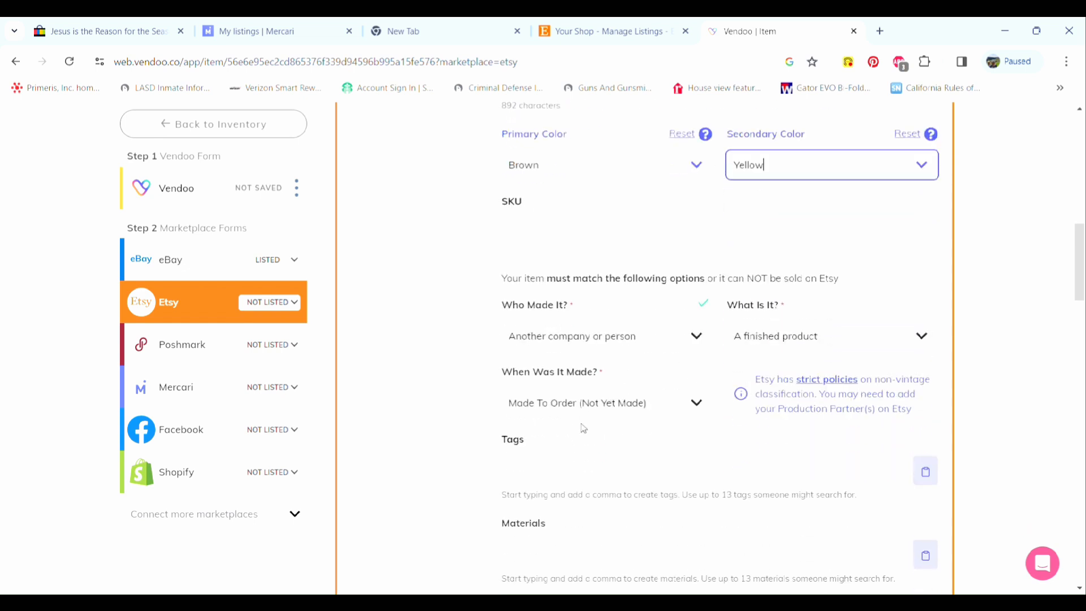
click(646, 229)
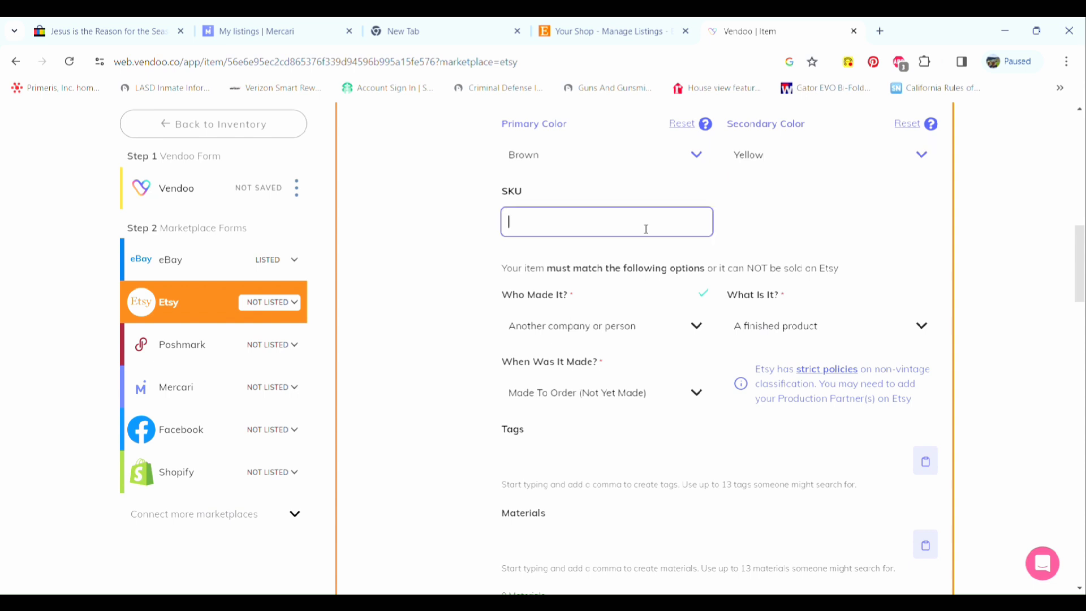
text(Shelf)
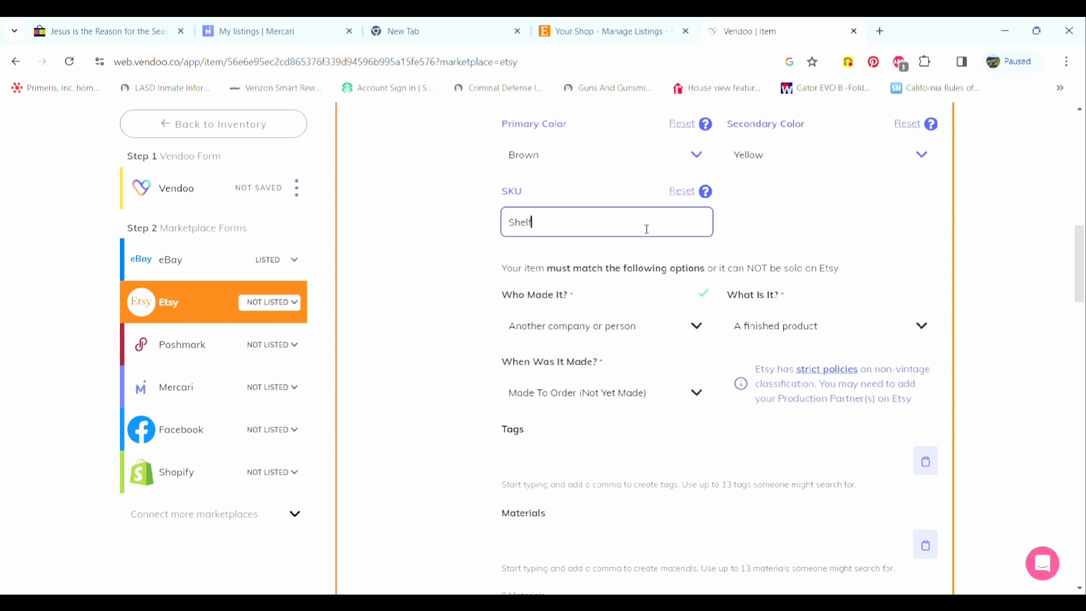
click(799, 215)
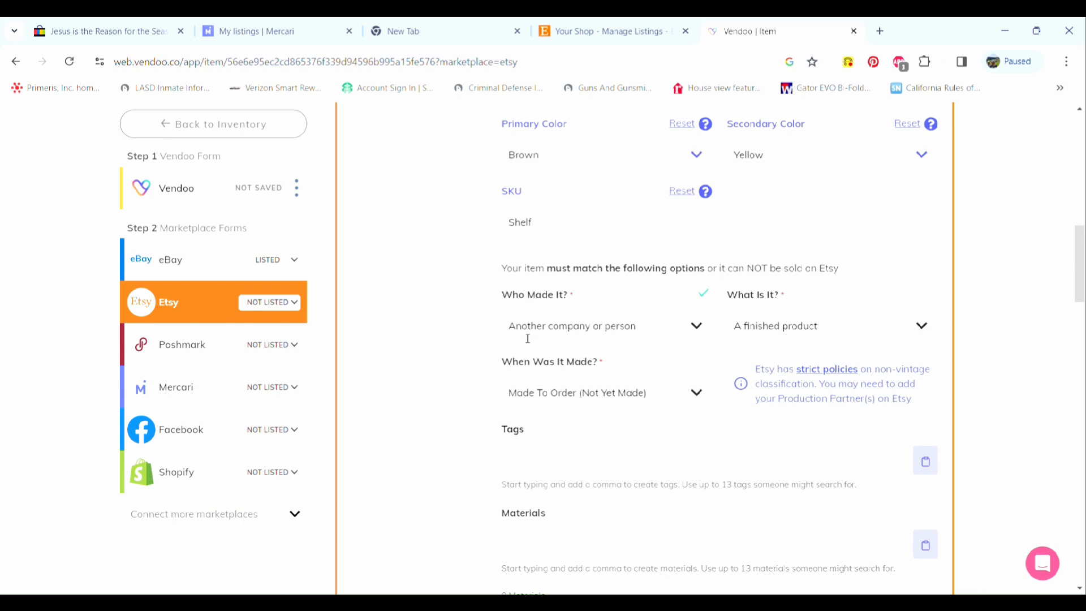
- Check the maker options, keeping Another company or person, and set when the vase was made to 1980s (Vintage)
click(678, 333)
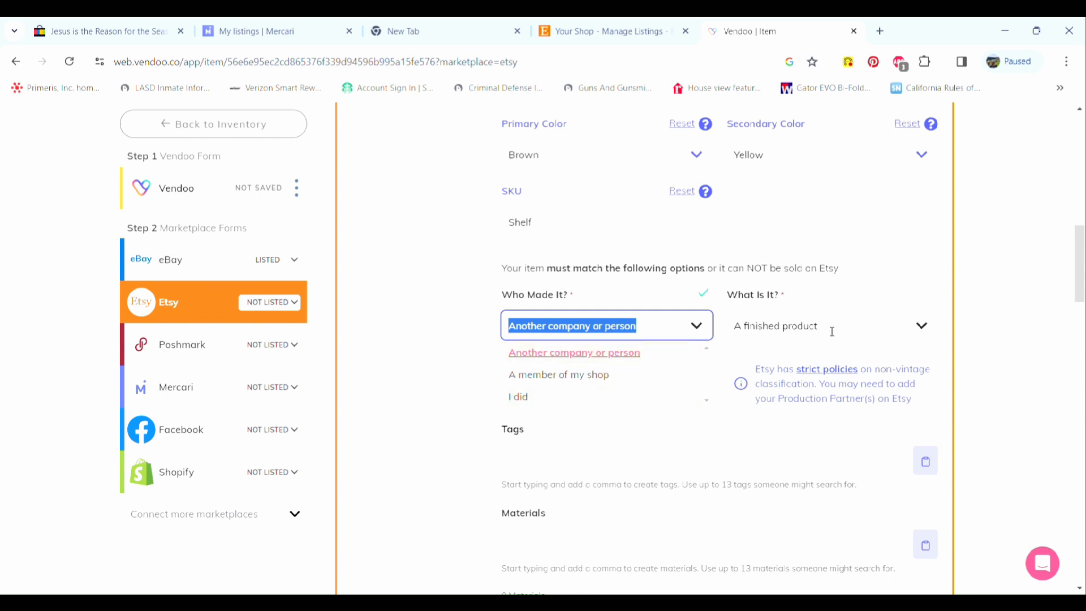
click(873, 262)
click(584, 403)
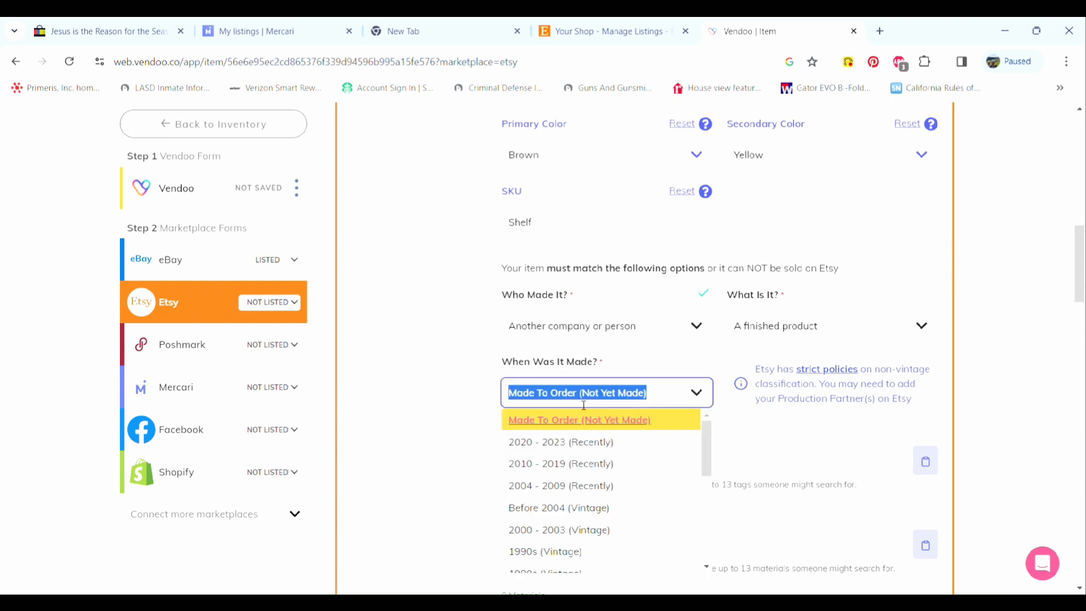
scroll(594, 492, down, 1)
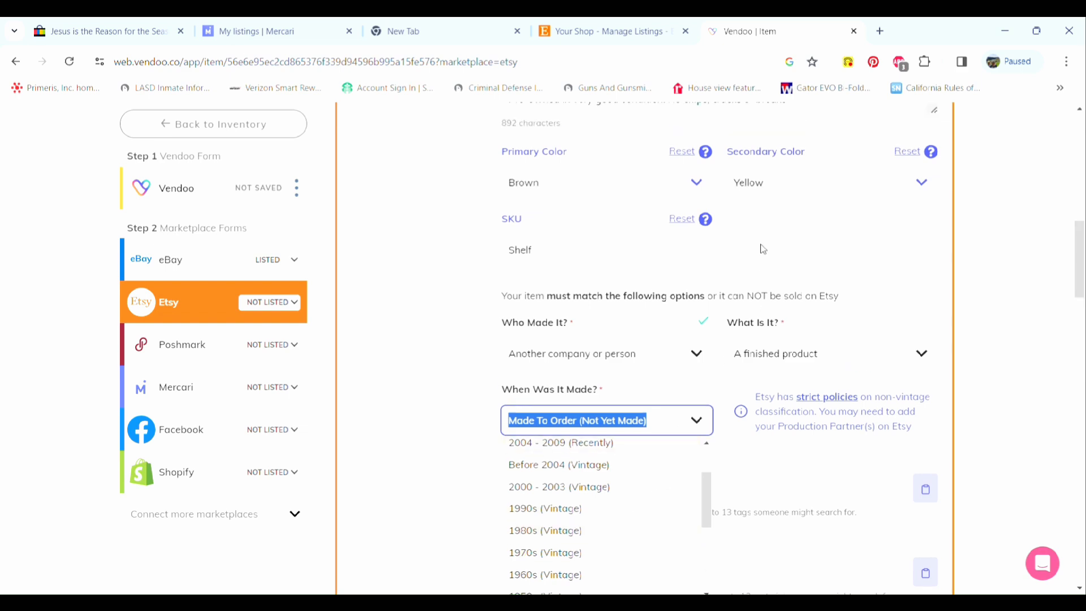
scroll(739, 412, up, 8)
scroll(768, 253, down, 6)
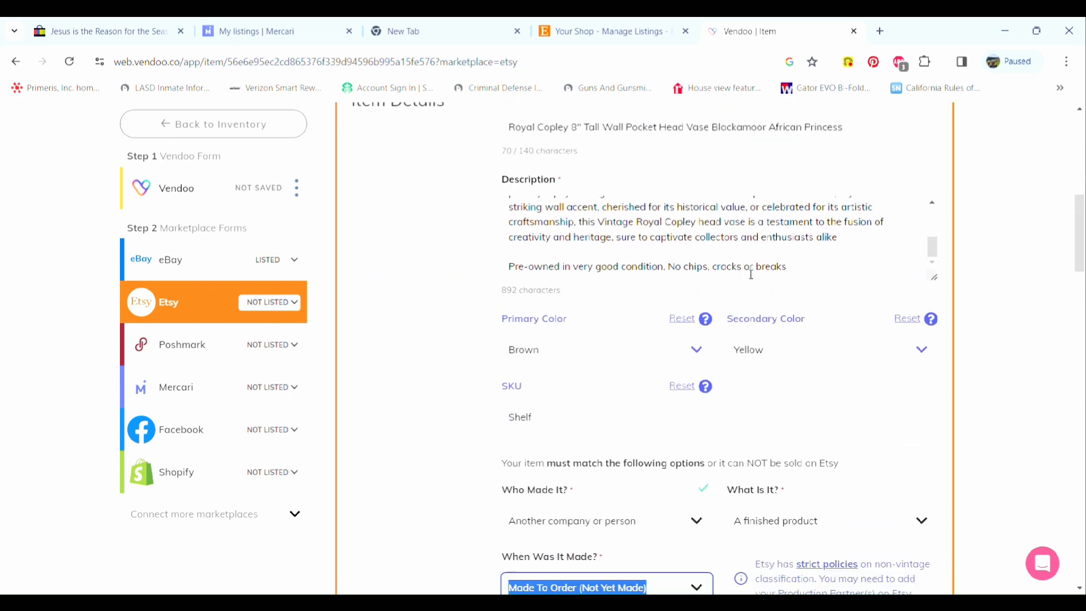
click(646, 479)
scroll(647, 481, down, 1)
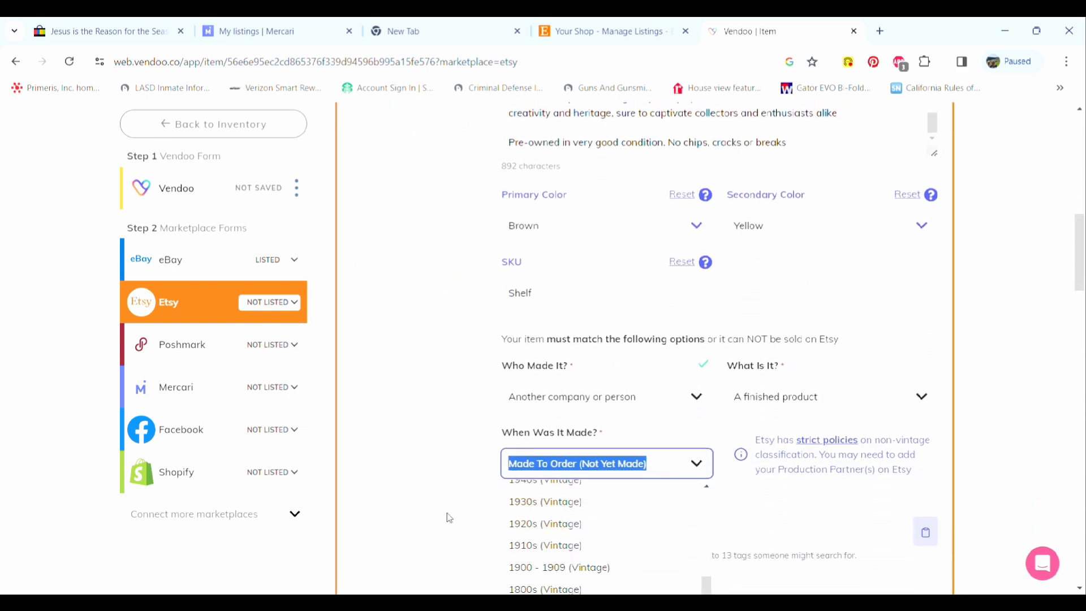
scroll(498, 503, down, 3)
scroll(591, 447, up, 3)
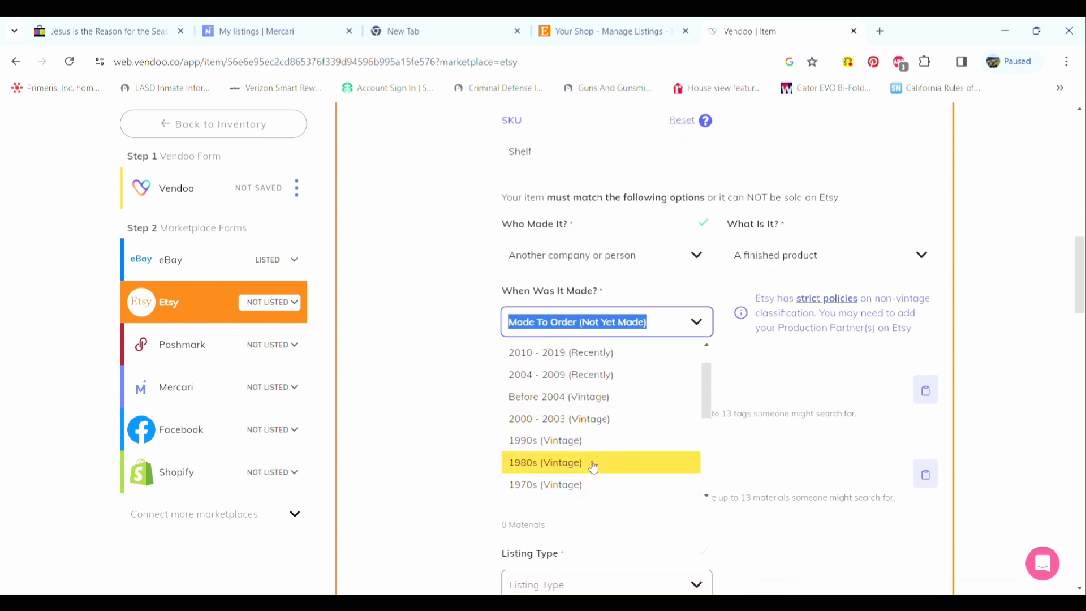
click(589, 462)
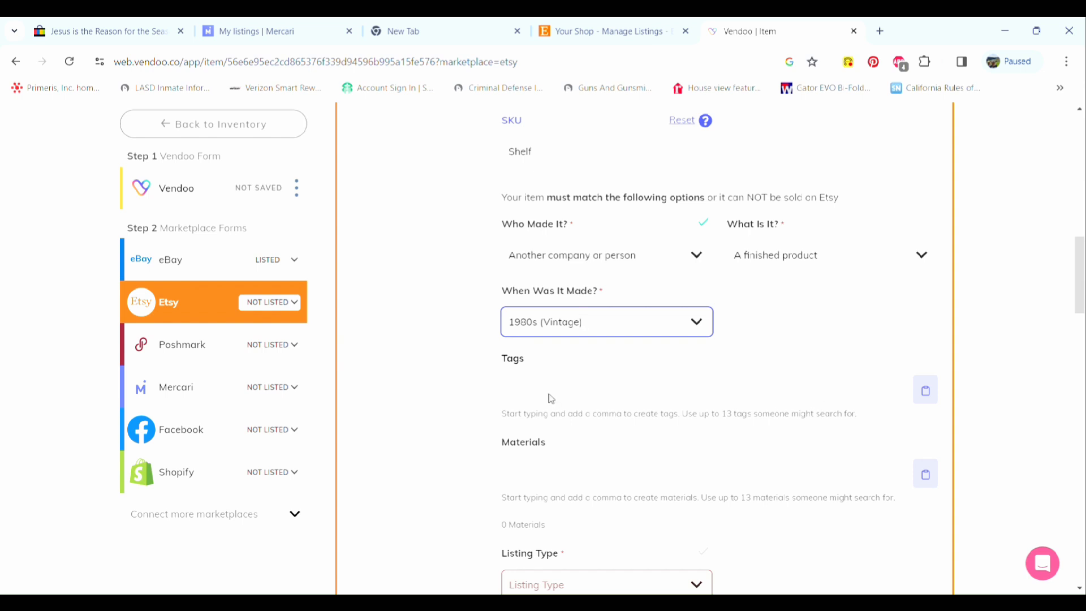
- Add Ceramic as a material and set the listing type to Physical Item
click(534, 479)
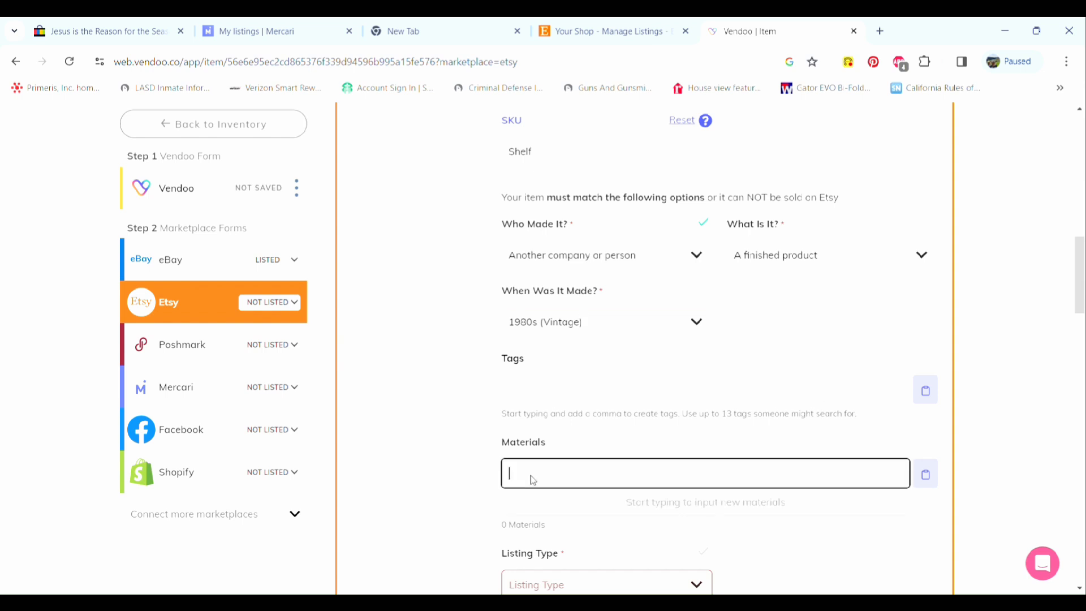
text(Cer)
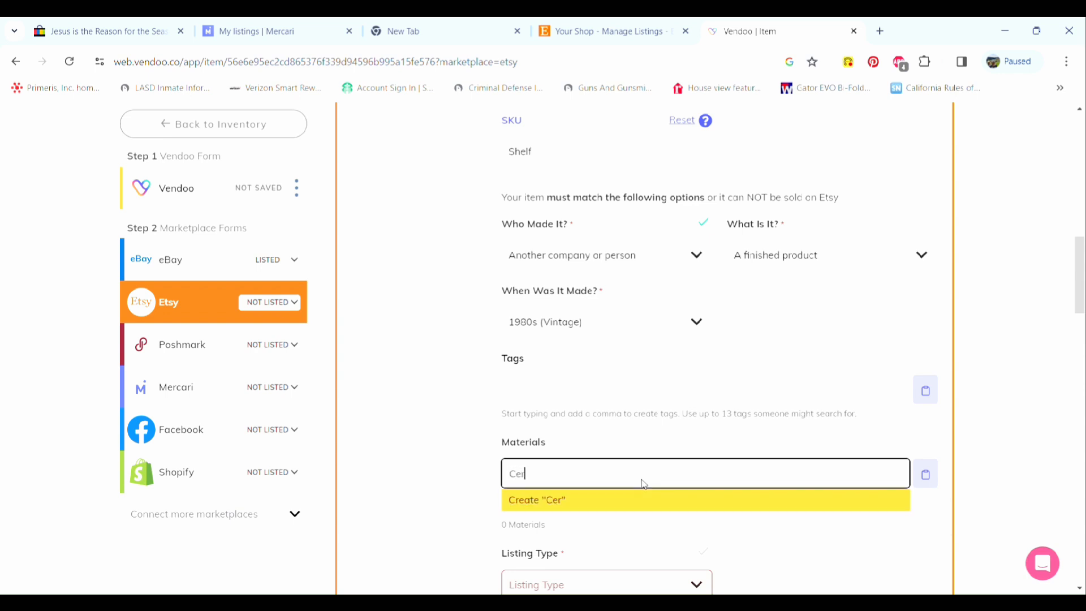
text(amic)
click(645, 501)
scroll(798, 473, down, 2)
click(648, 443)
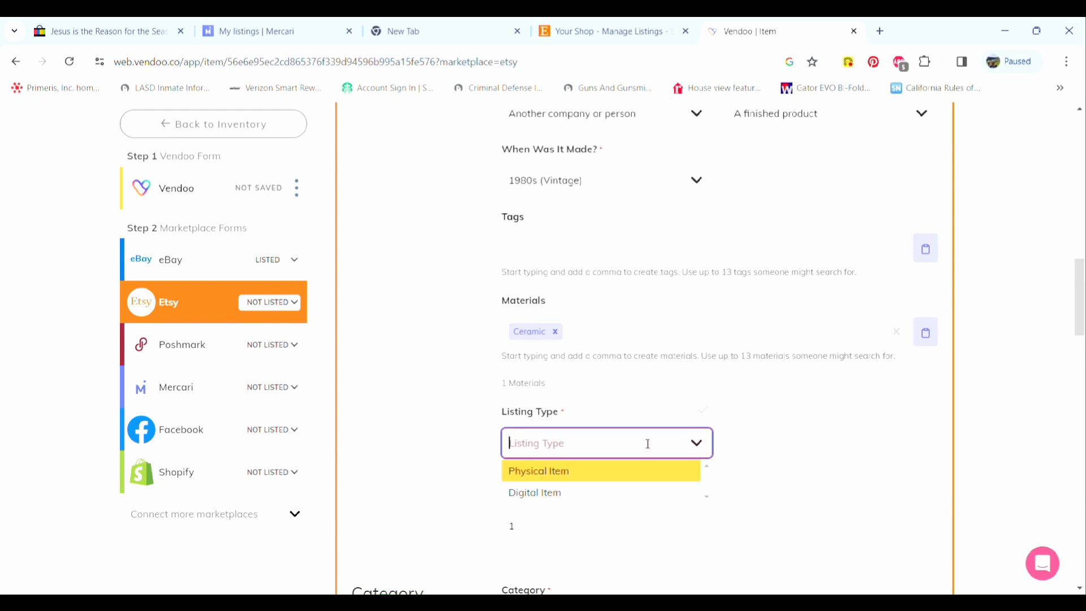
click(551, 476)
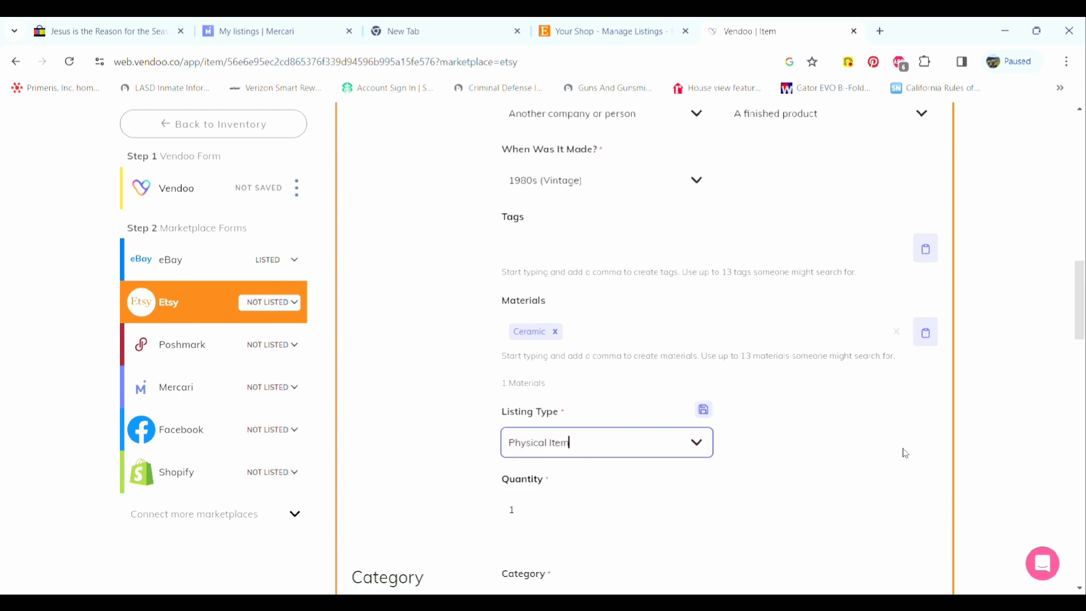
- Select Vases under Home & Living > Home Decor as the Etsy category
scroll(857, 460, down, 2)
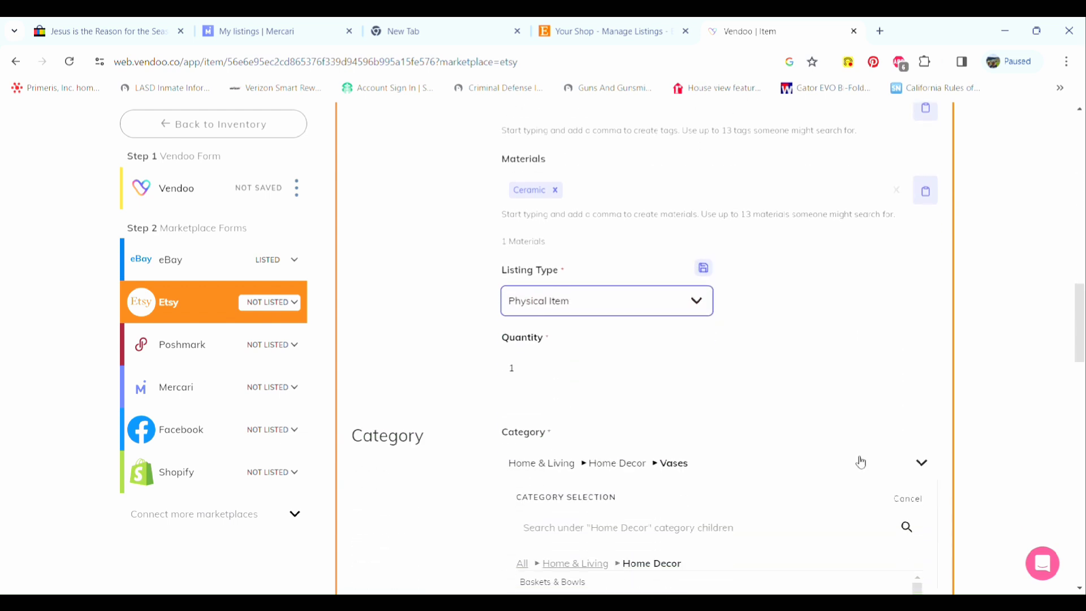
scroll(691, 446, down, 3)
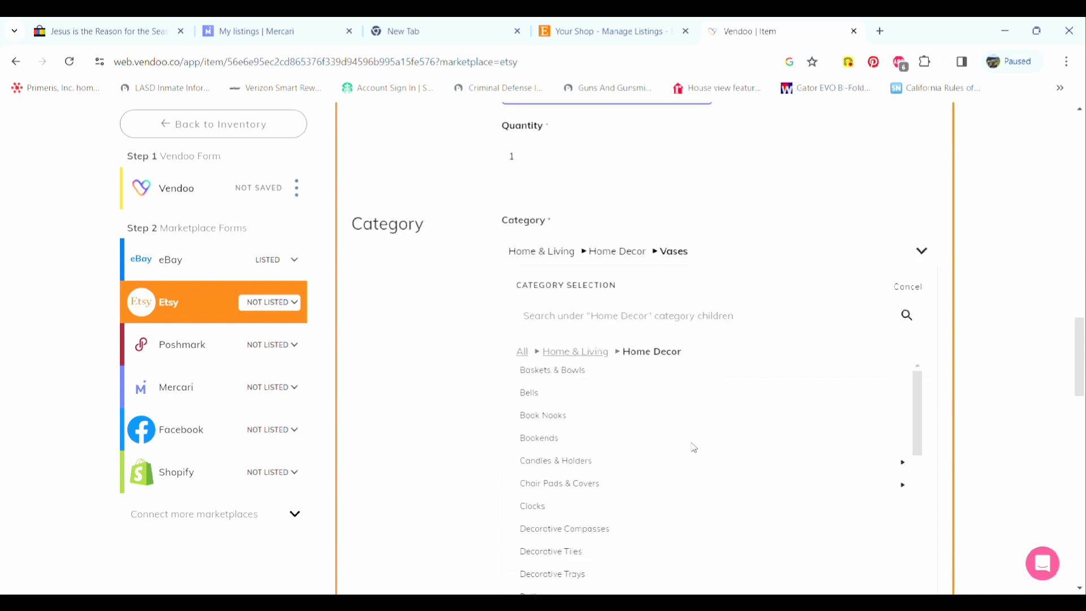
scroll(752, 453, down, 8)
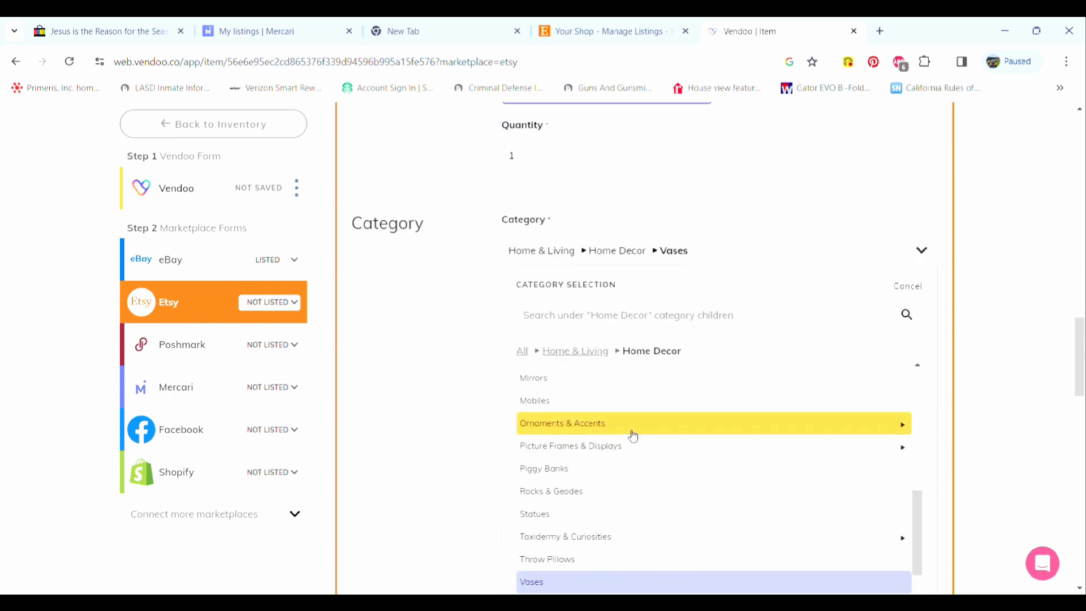
scroll(447, 487, down, 3)
click(620, 371)
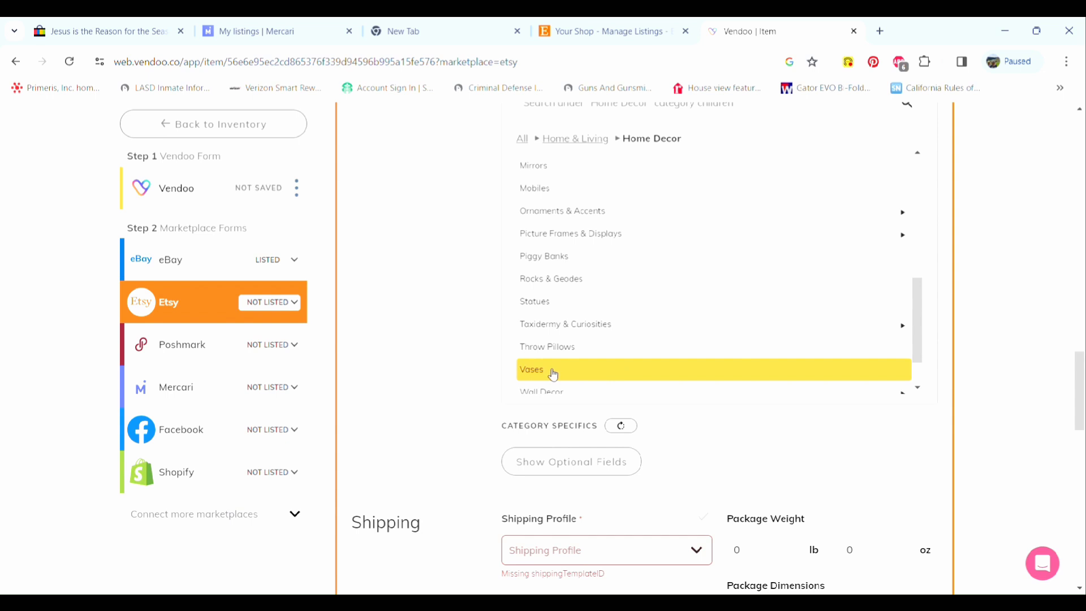
click(574, 376)
scroll(582, 267, up, 2)
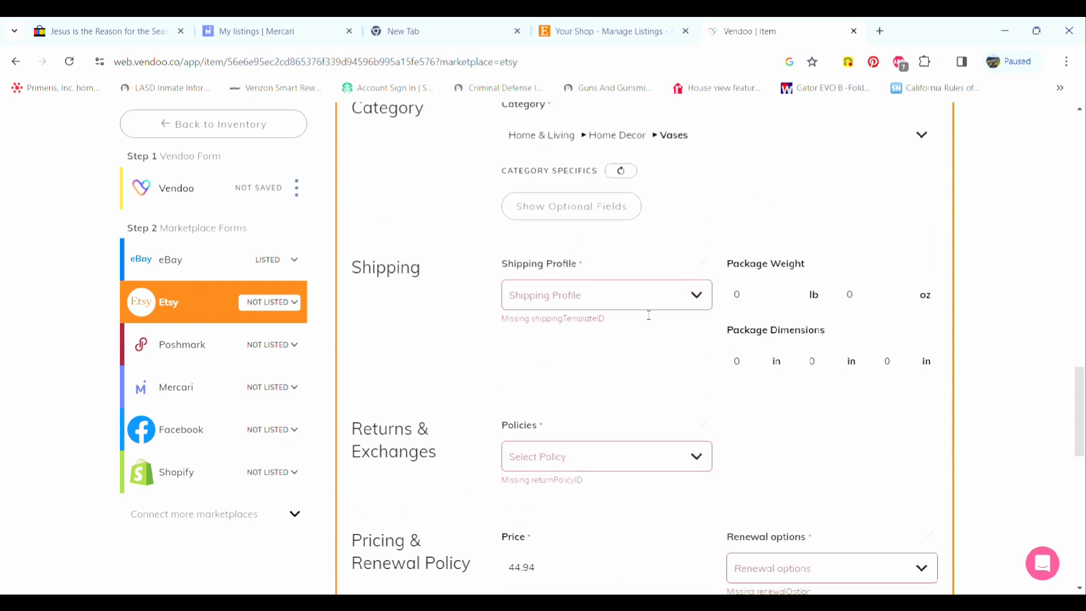
scroll(645, 345, up, 2)
- Set the shipping profile to Free Domestic Only and the returns policy to Accept Returns / No Exchanges / 14days
scroll(642, 376, down, 2)
click(657, 282)
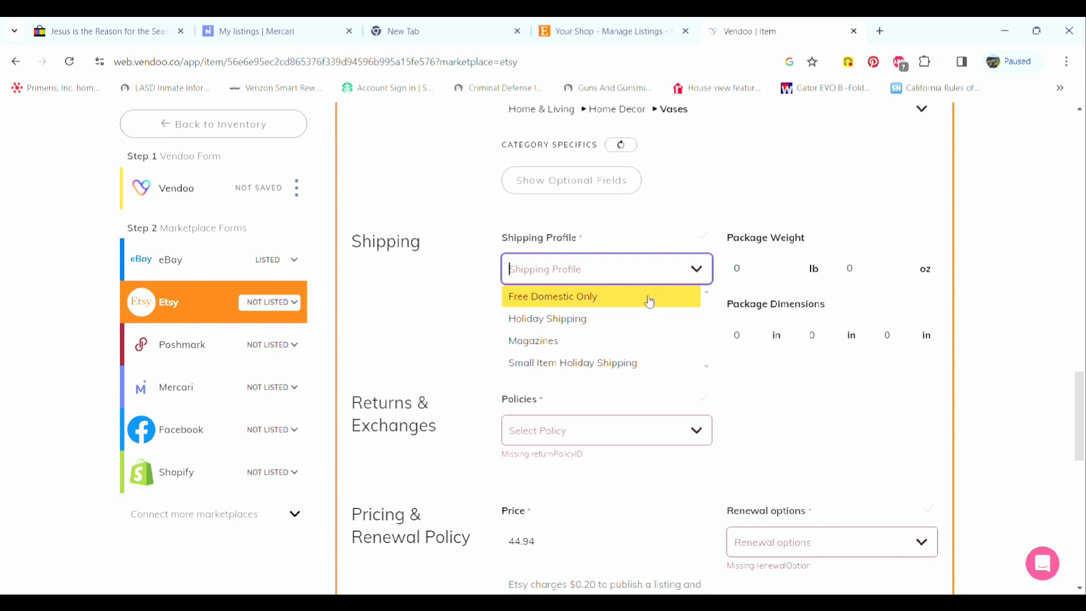
click(648, 297)
scroll(702, 407, down, 3)
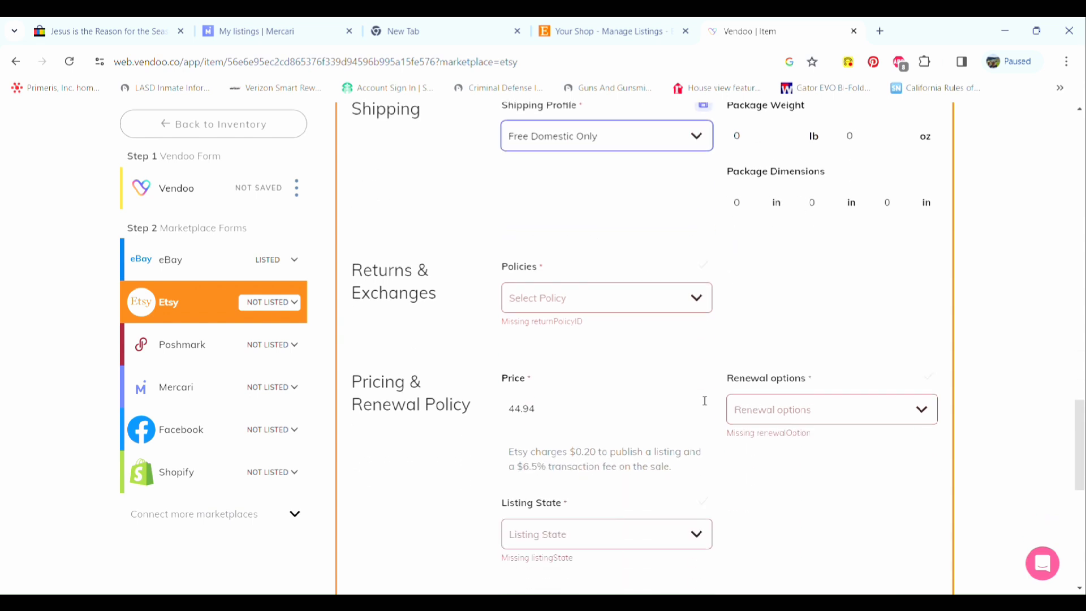
click(702, 297)
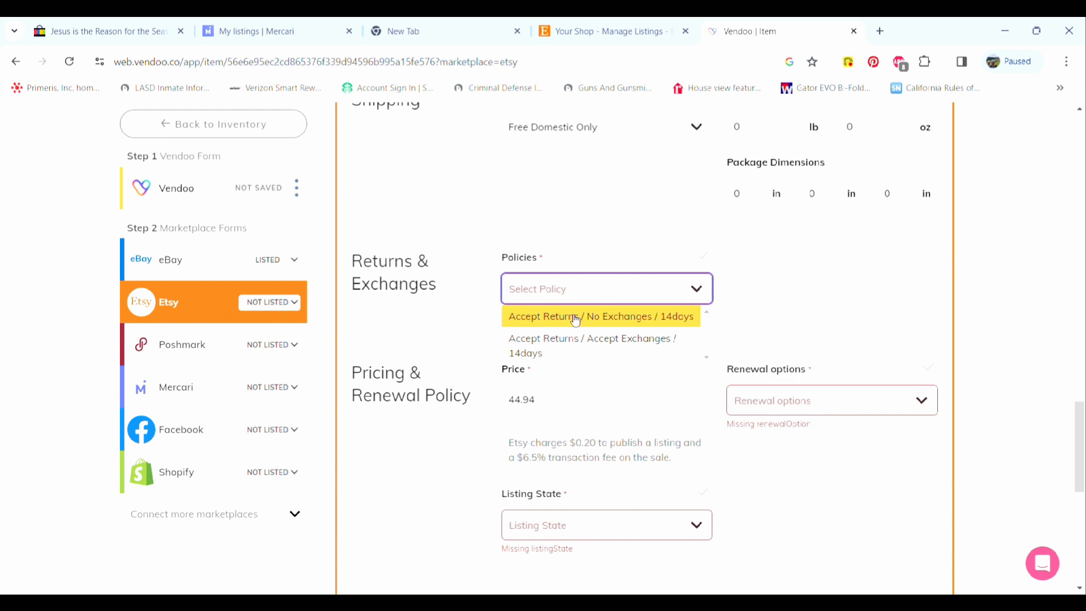
click(644, 317)
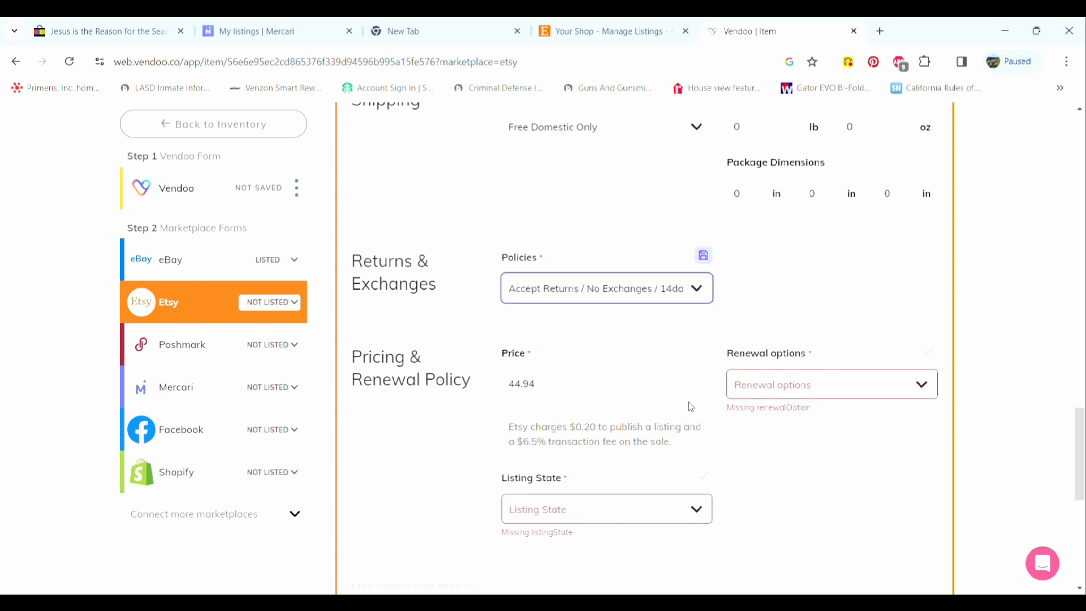
- Set the Etsy price to 60 and the renewal option to Automatic
click(569, 384)
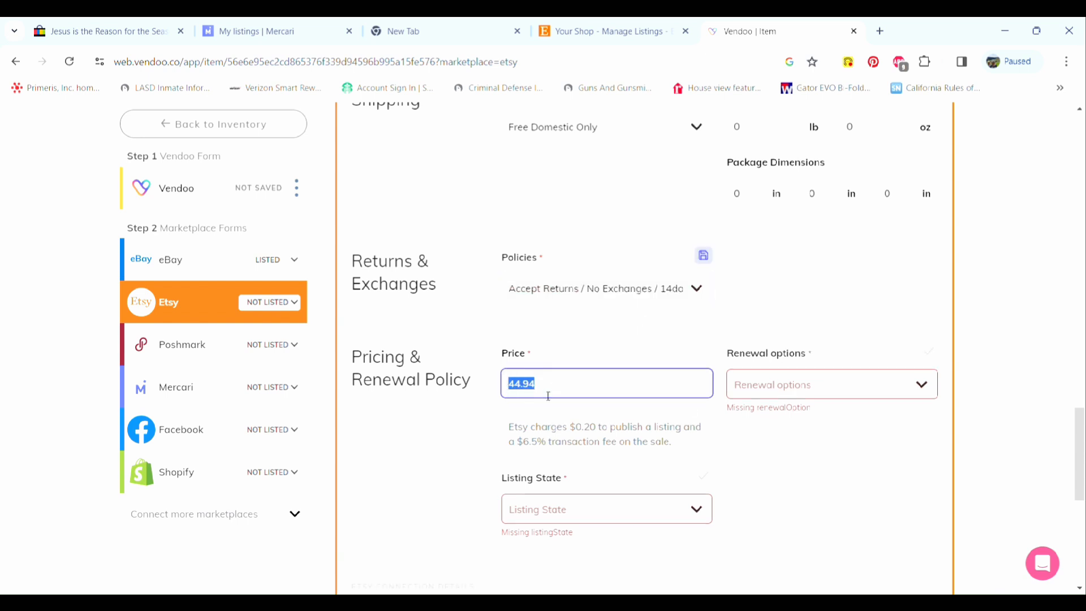
text(60)
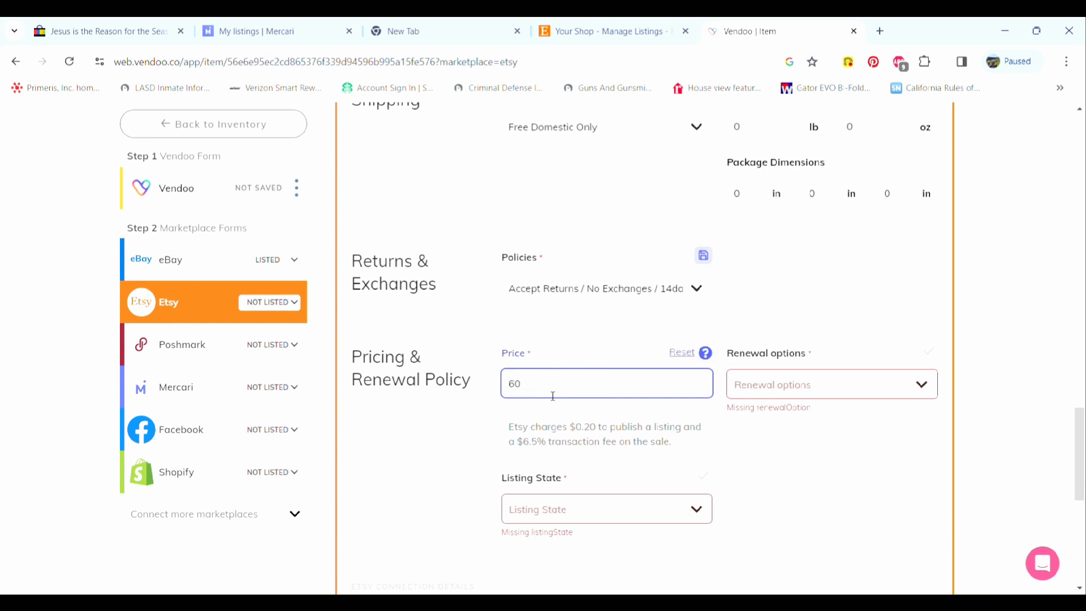
drag(739, 401, 748, 397)
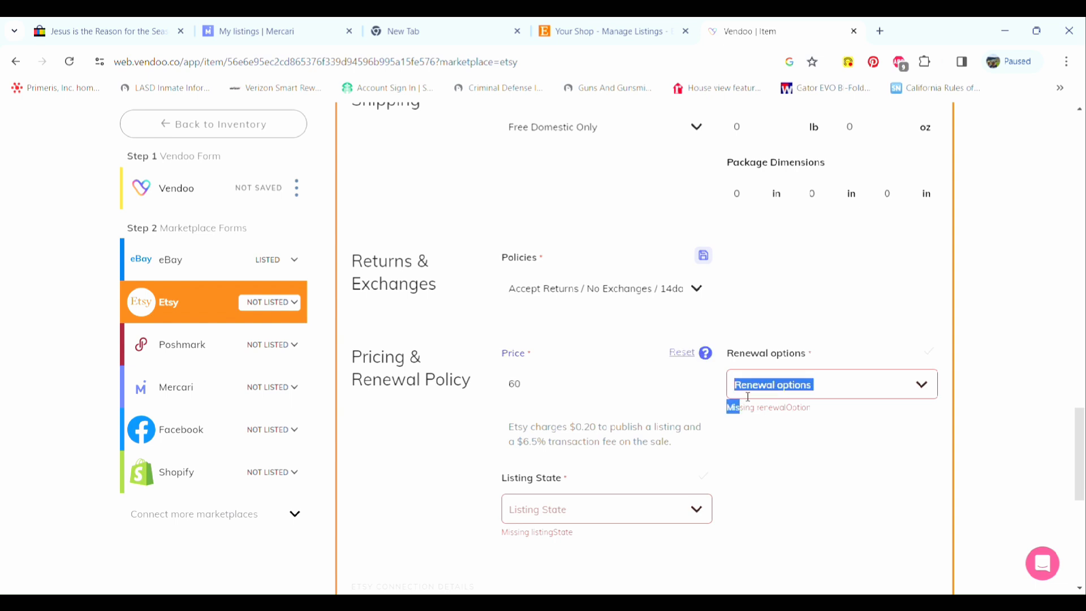
click(823, 377)
click(834, 419)
- Set the listing state to Live Listing and publish the vase on Etsy
scroll(683, 488, down, 1)
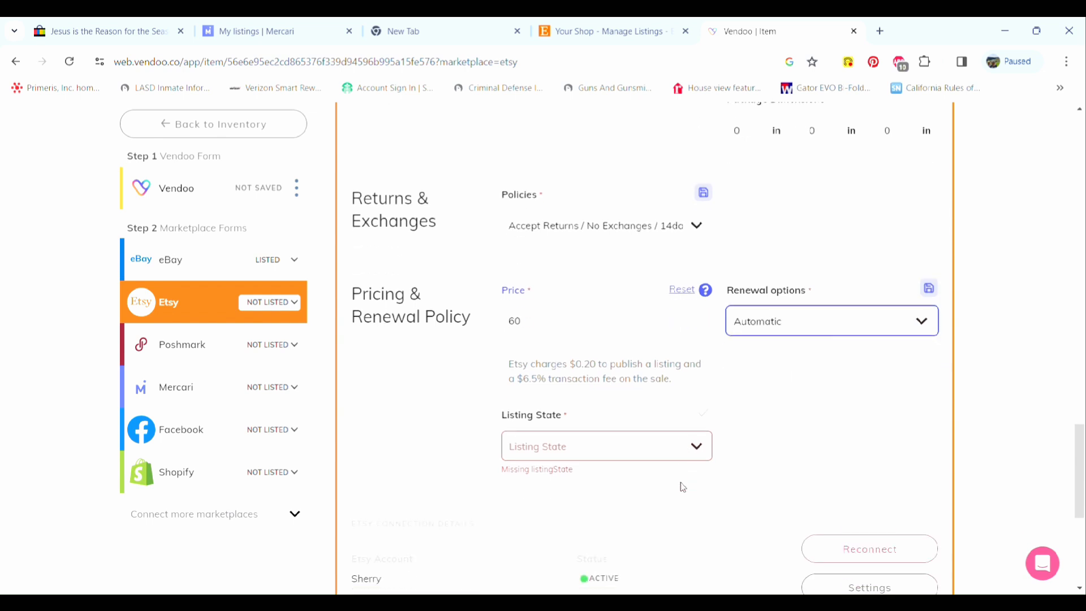
click(684, 438)
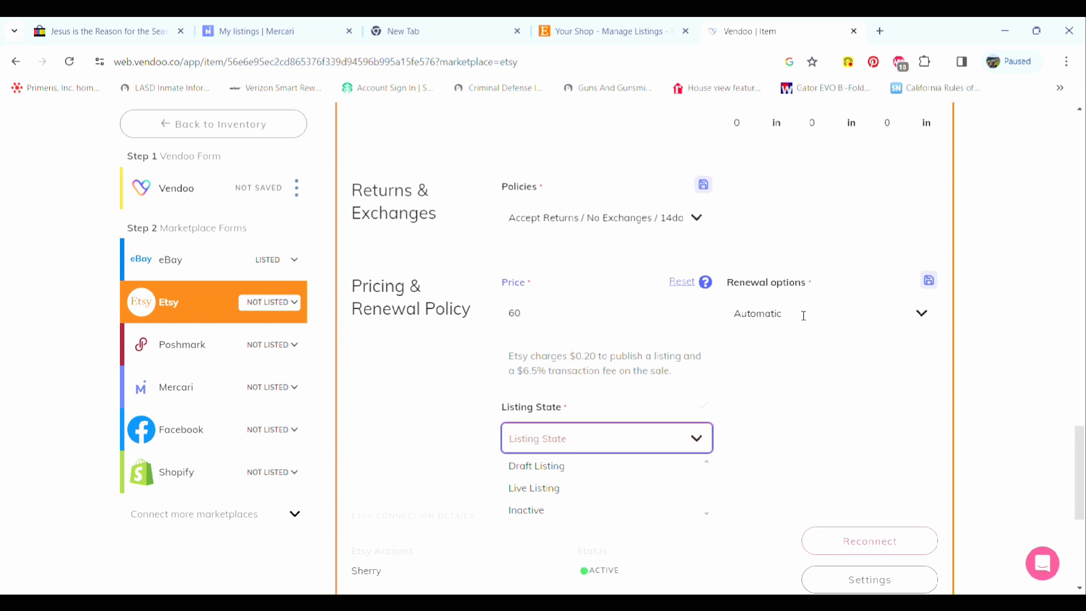
click(582, 497)
scroll(762, 429, down, 3)
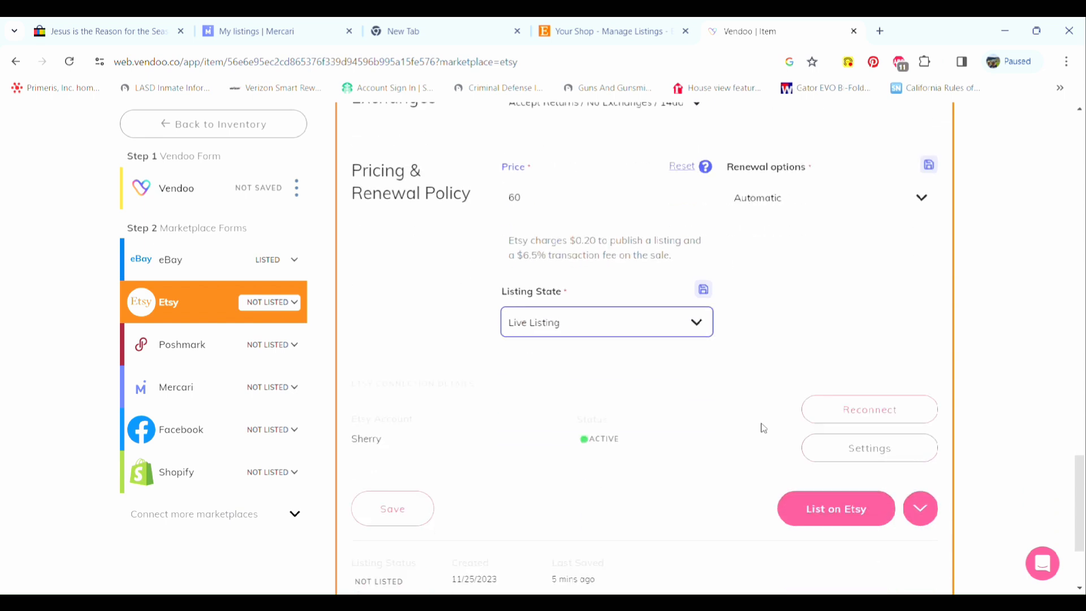
click(837, 484)
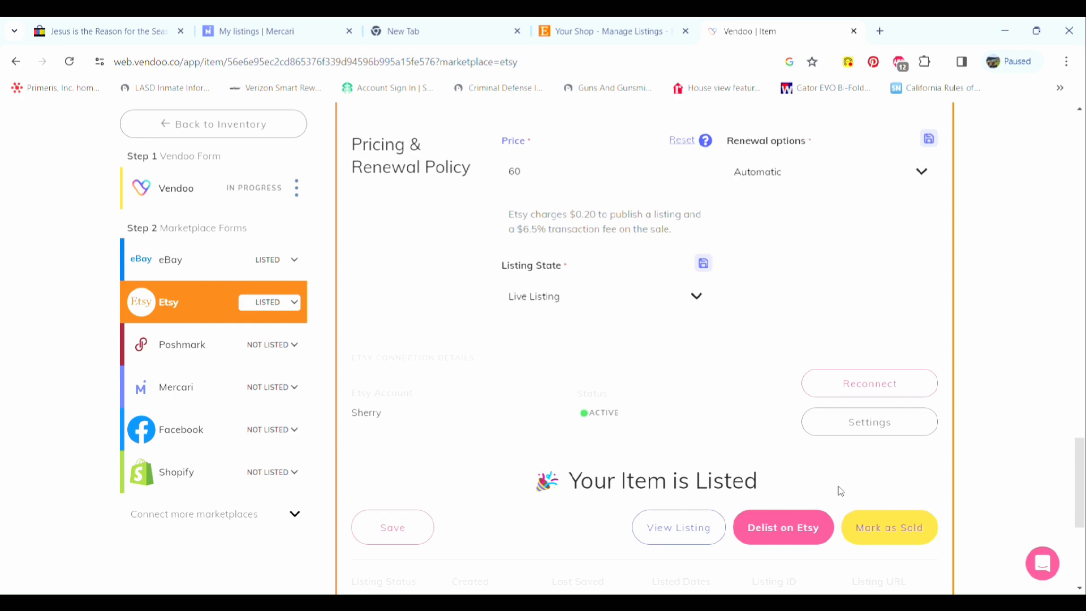
- Switch to the Etsy shop's listings manager and check the Royal Copley vase listing there
click(615, 29)
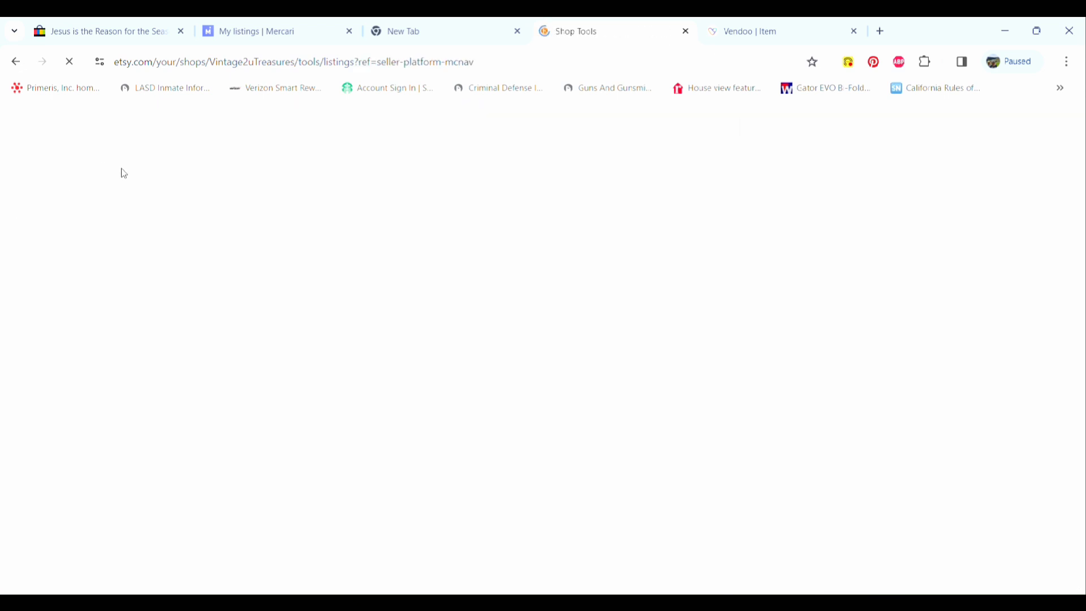
scroll(614, 373, down, 3)
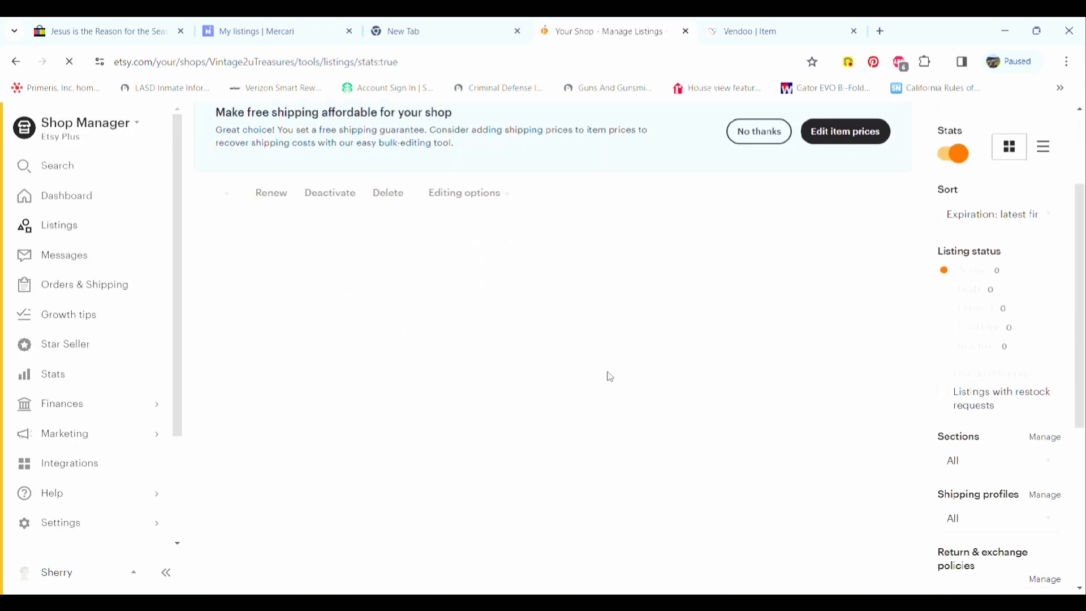
scroll(232, 336, up, 3)
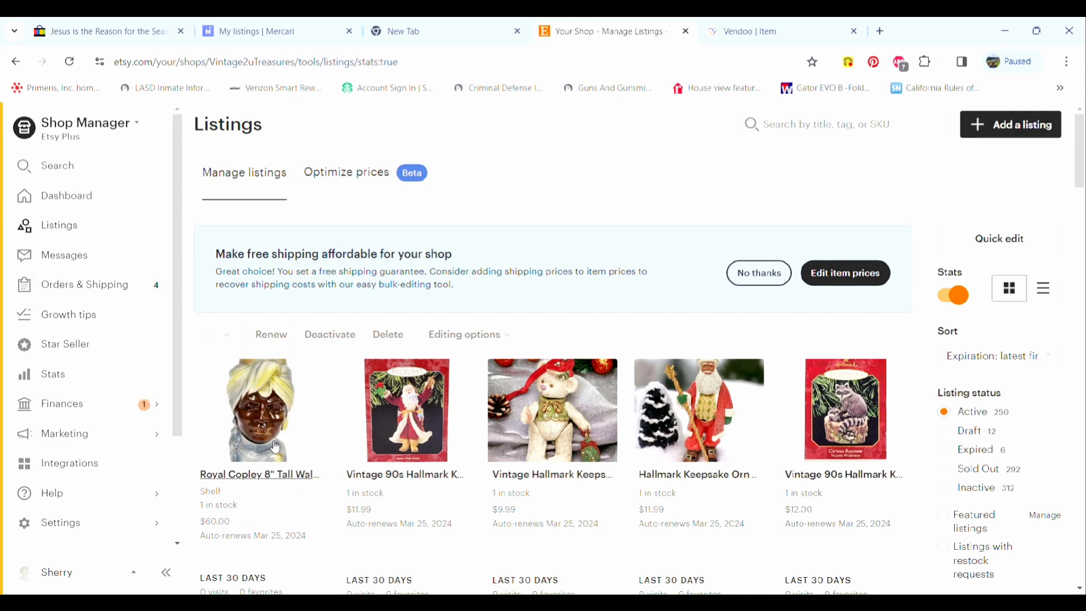
scroll(301, 453, down, 1)
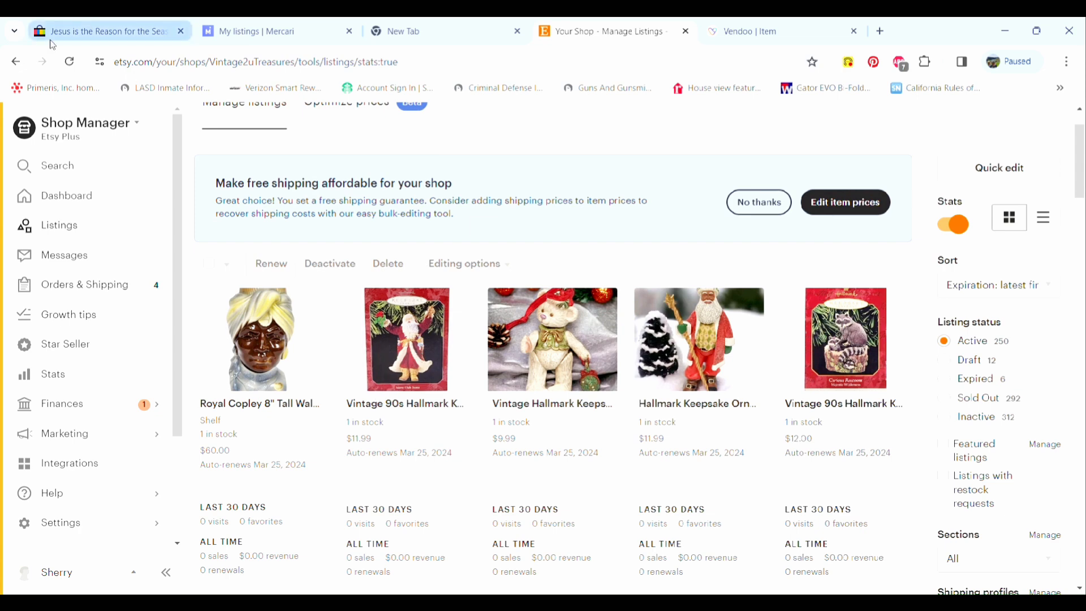
- Switch back to the Vendoo item and open its Mercari form
click(19, 66)
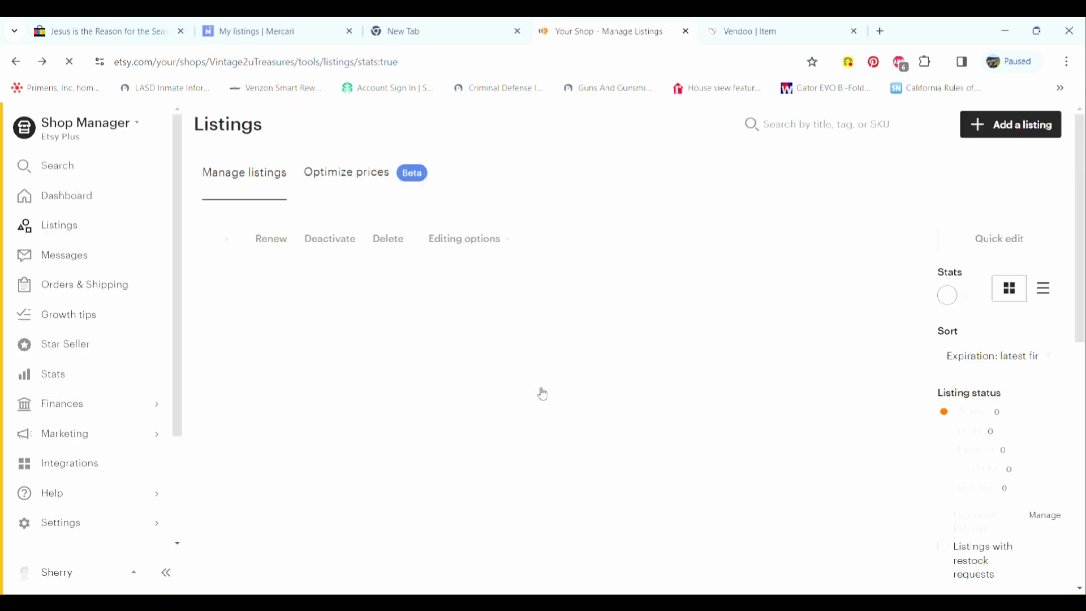
click(783, 40)
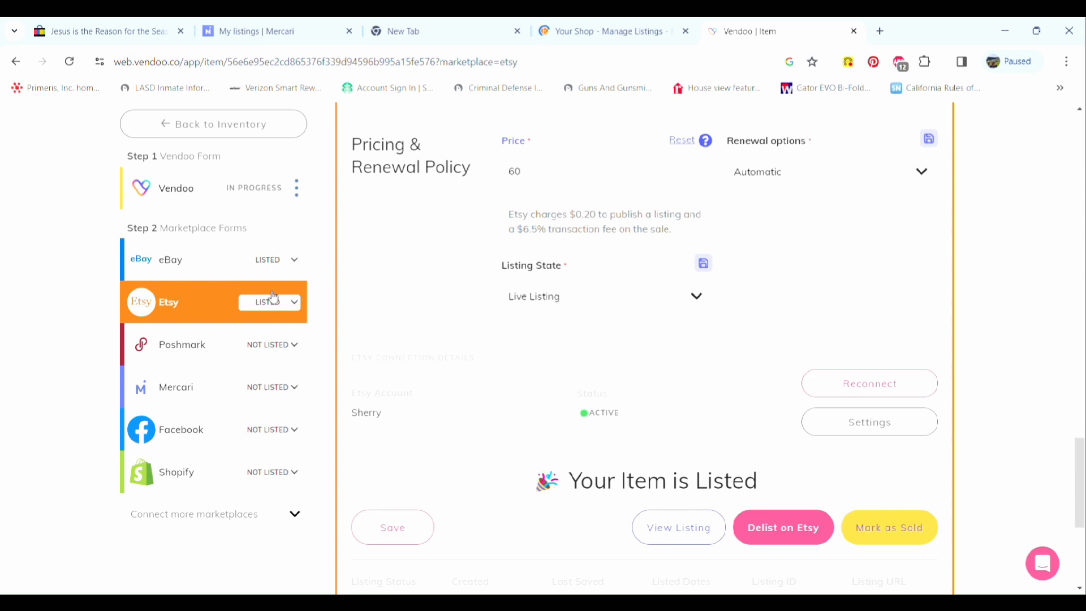
click(279, 388)
click(260, 439)
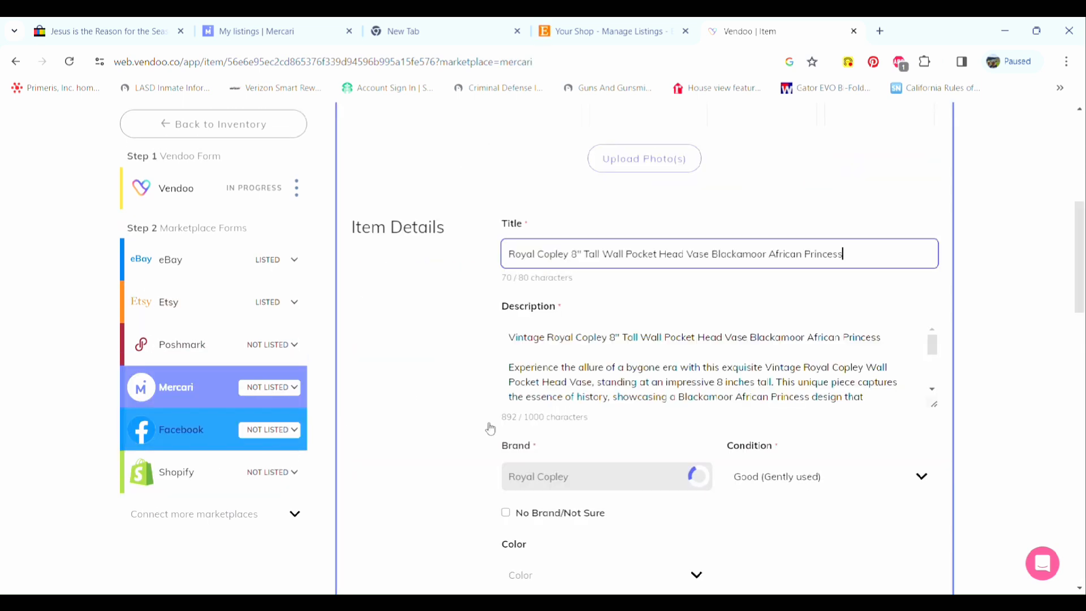
- Mark the vase's brand as No Brand/Not Sure in the Mercari form
scroll(753, 416, down, 2)
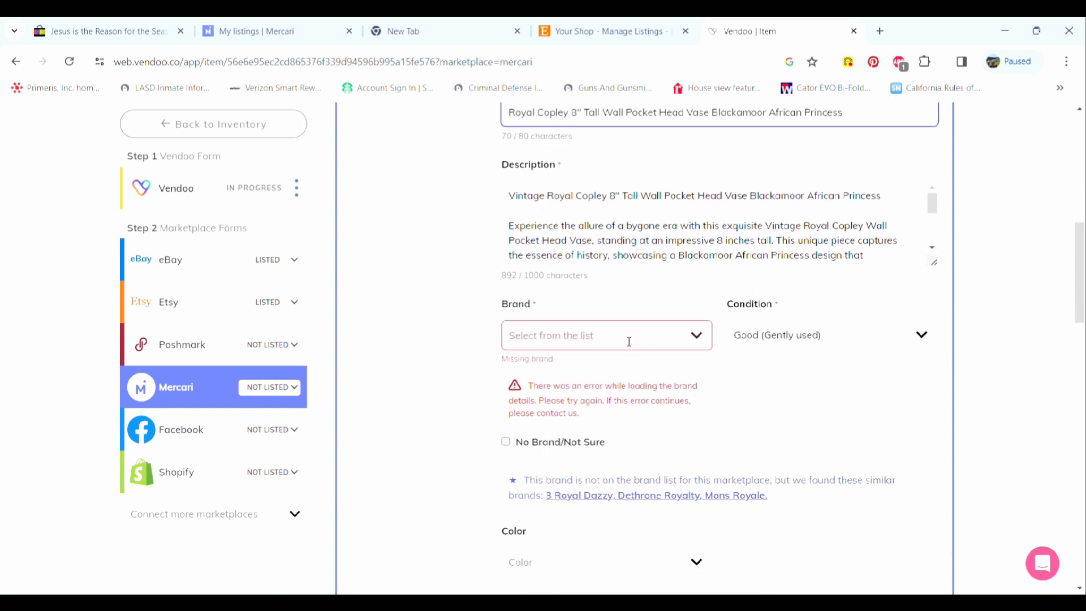
click(629, 342)
click(772, 392)
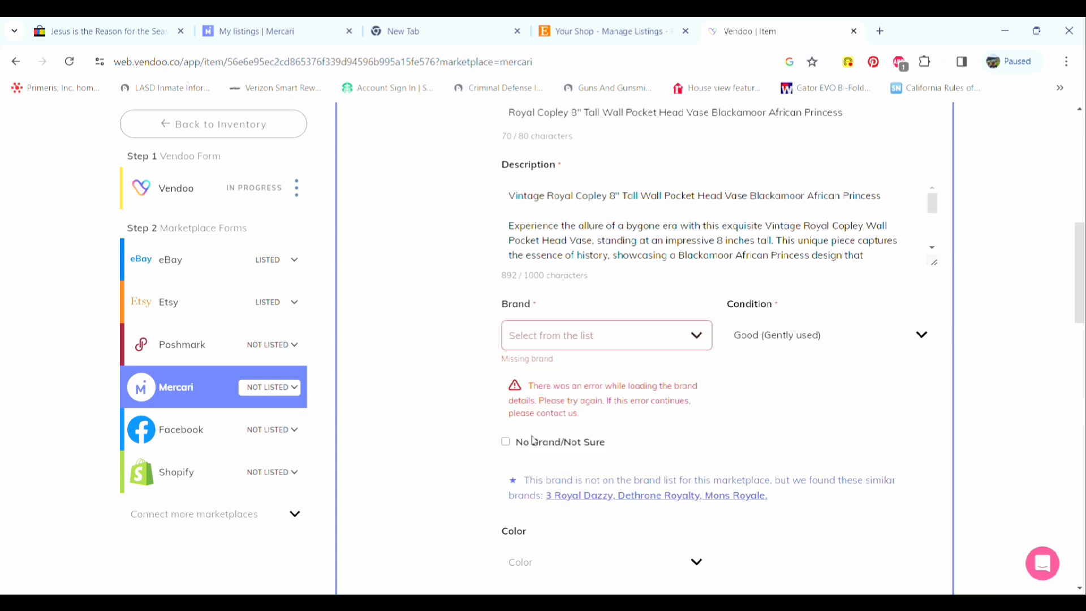
click(506, 442)
scroll(735, 412, down, 1)
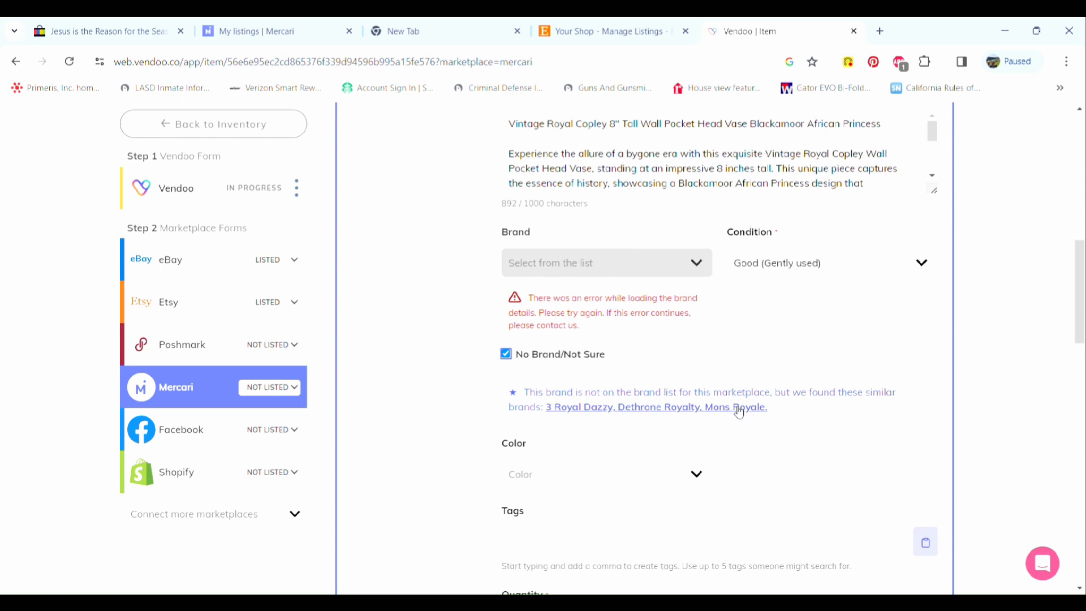
scroll(738, 412, down, 1)
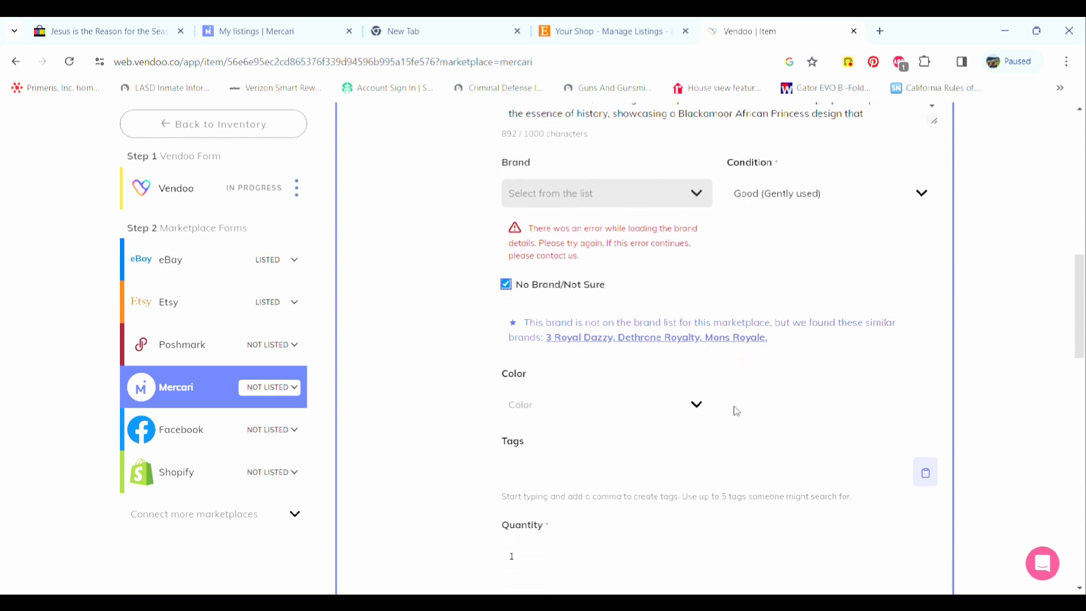
click(554, 409)
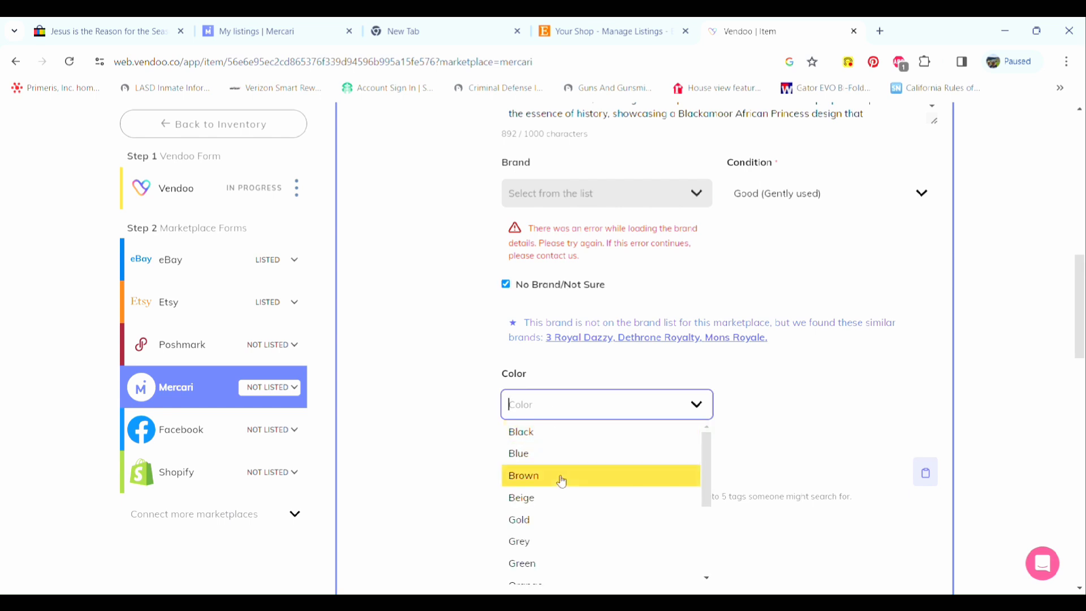
click(783, 408)
- Add the tag Vintage to the Mercari form
scroll(787, 410, down, 1)
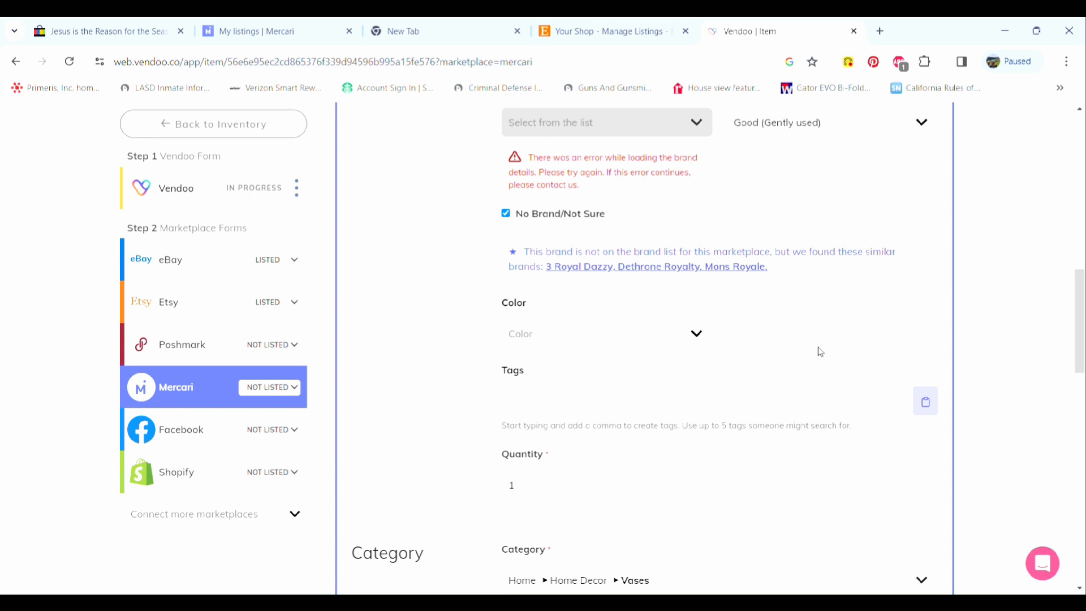
scroll(817, 351, down, 1)
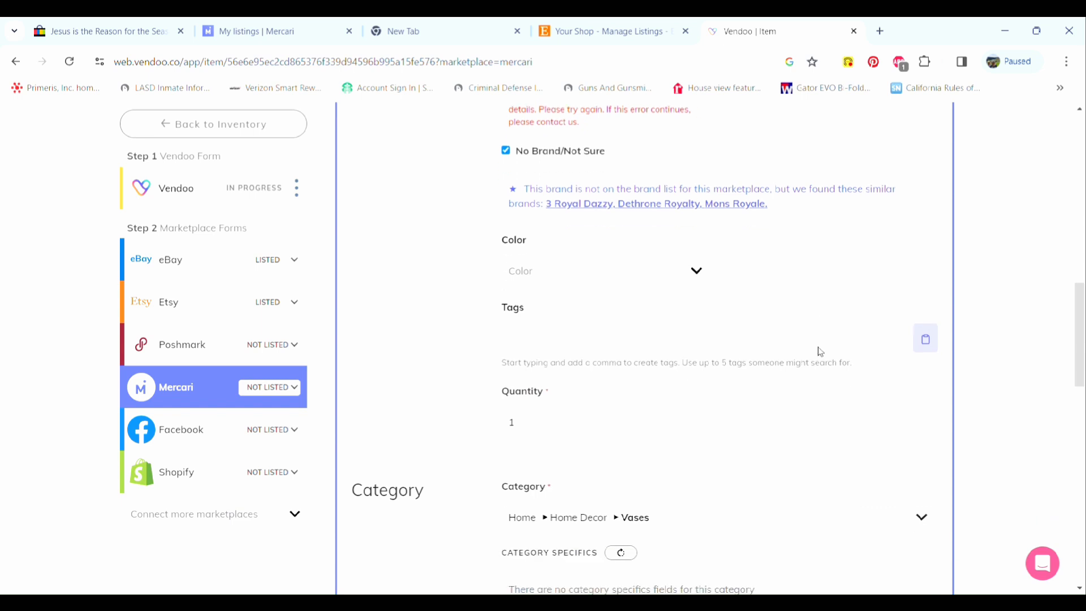
click(535, 337)
text(Vitna)
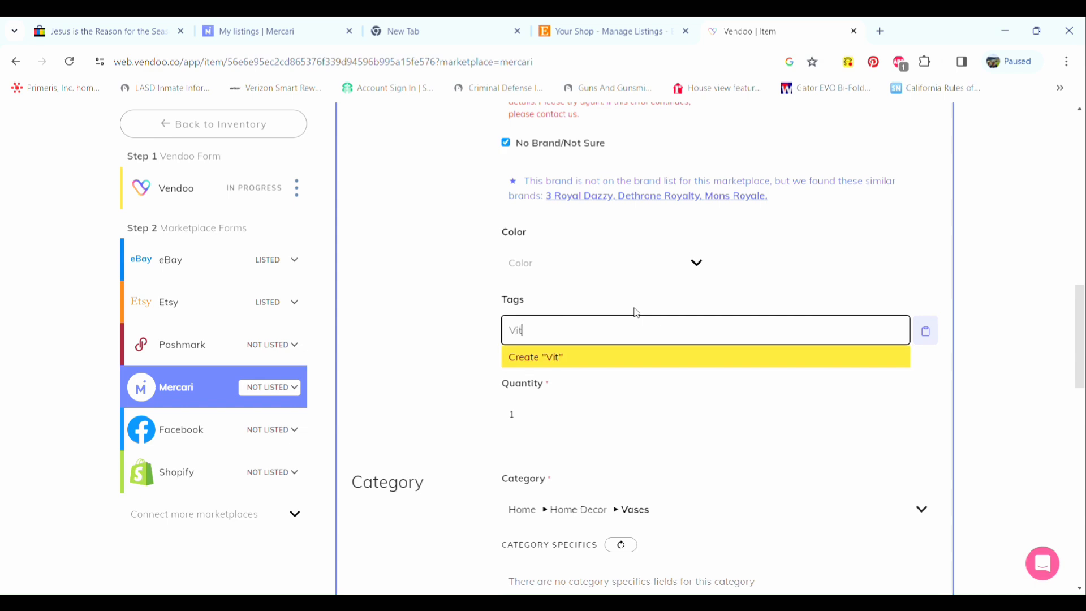
key(BackSpace)
key(BackSpace)
key(BackSpace)
text(ntage)
key(Return)
- Add the further tags Copley and vase to the Mercari form
scroll(637, 268, up, 2)
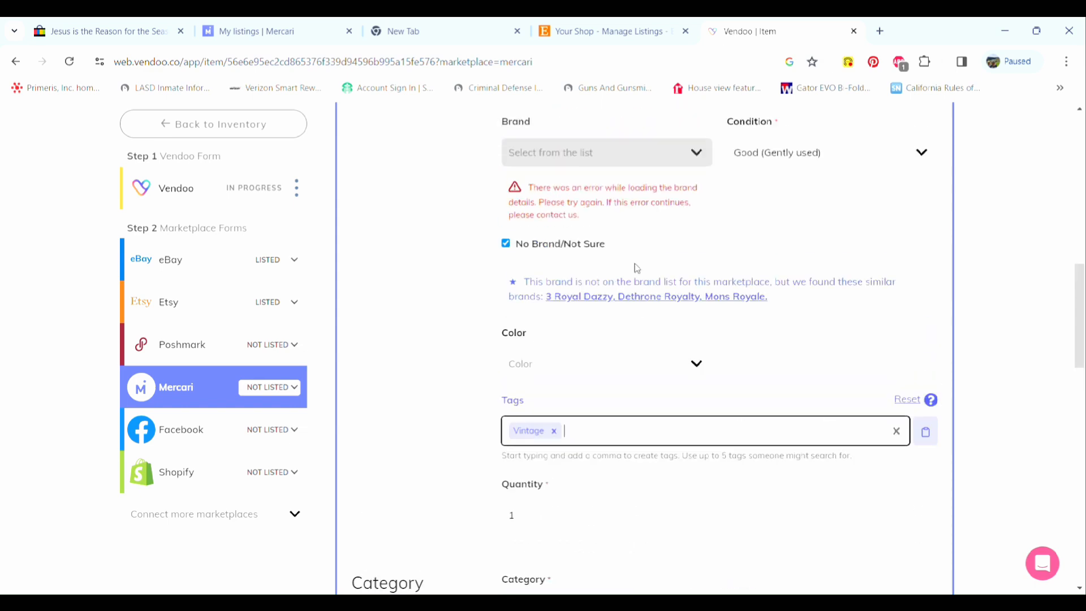
scroll(637, 269, up, 6)
scroll(687, 329, down, 7)
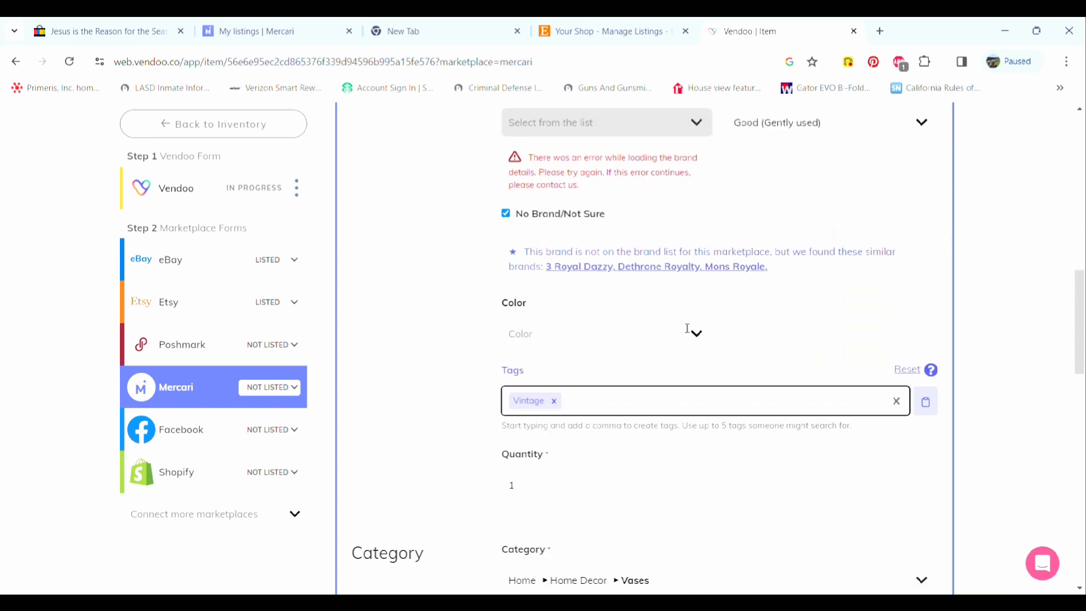
text(Copley)
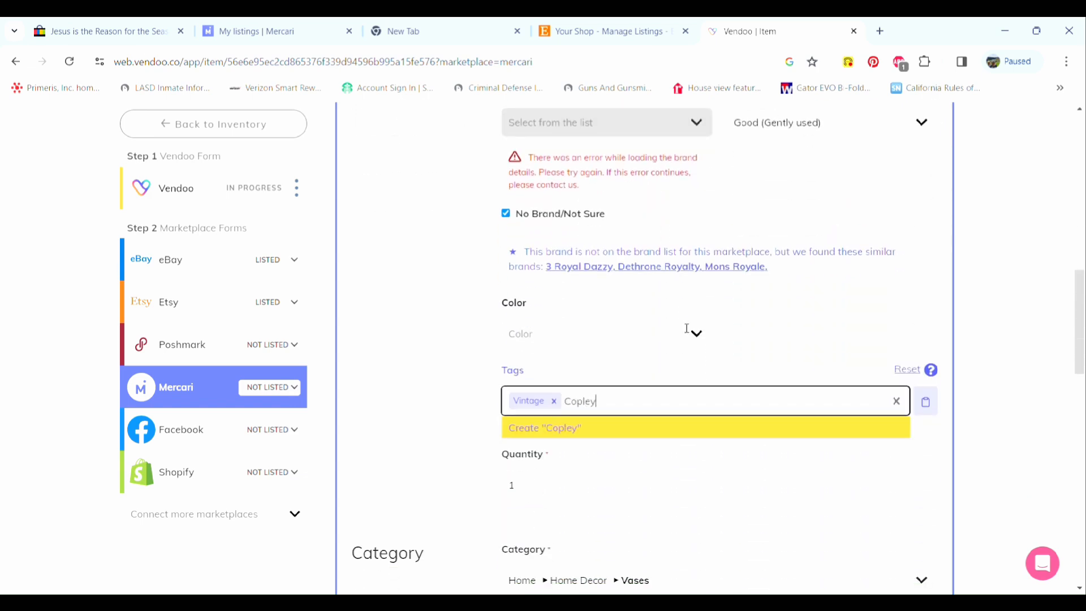
key(Return)
text(vase)
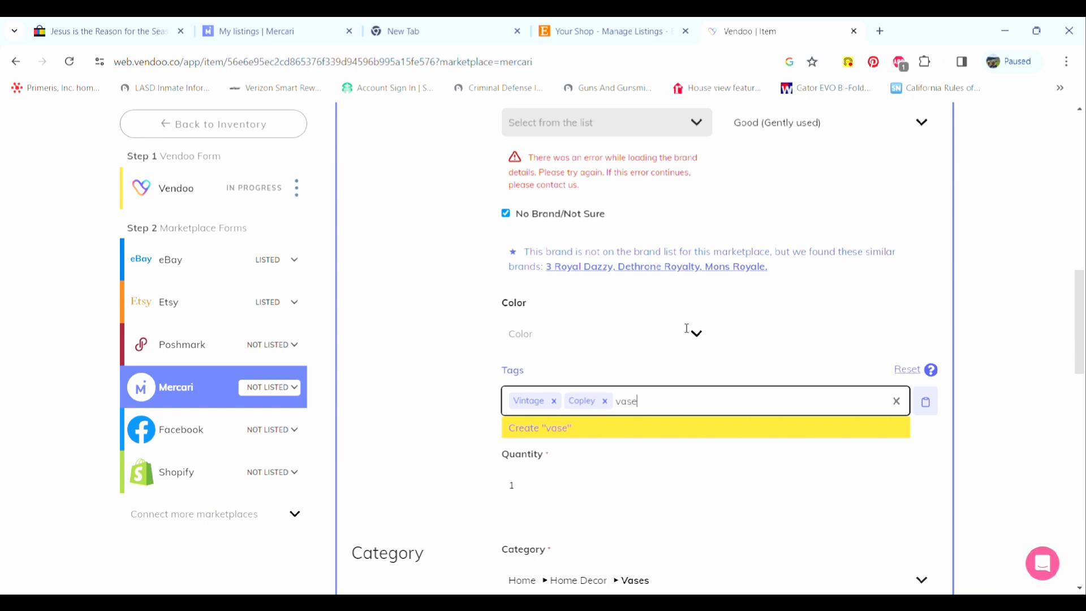
key(Return)
- Enter the ships-from zip code and set who pays for shipping to I'll pay
scroll(687, 329, down, 6)
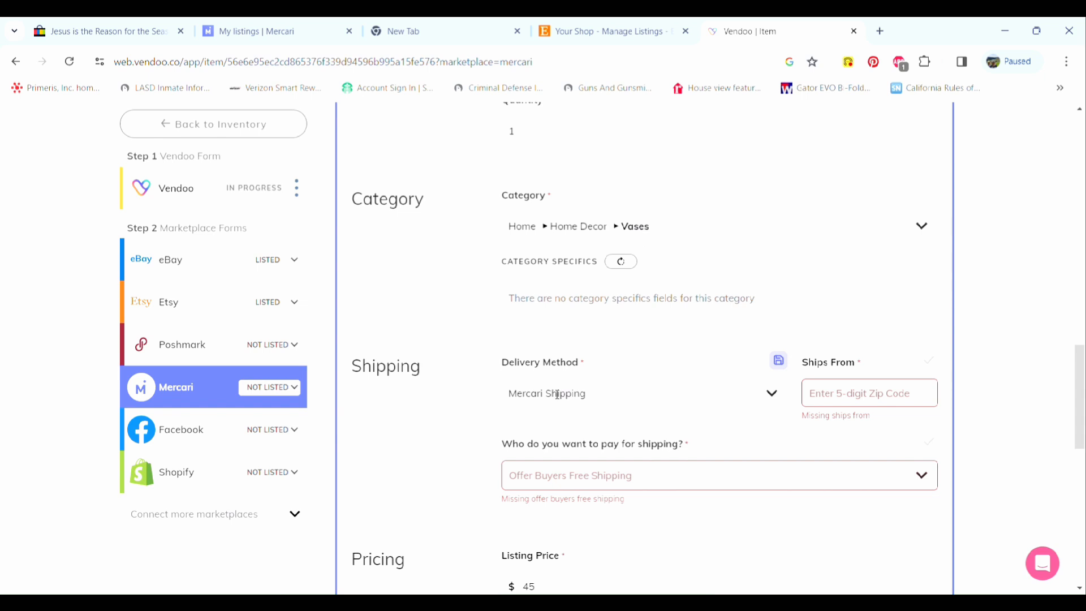
click(874, 394)
text(85748)
click(907, 185)
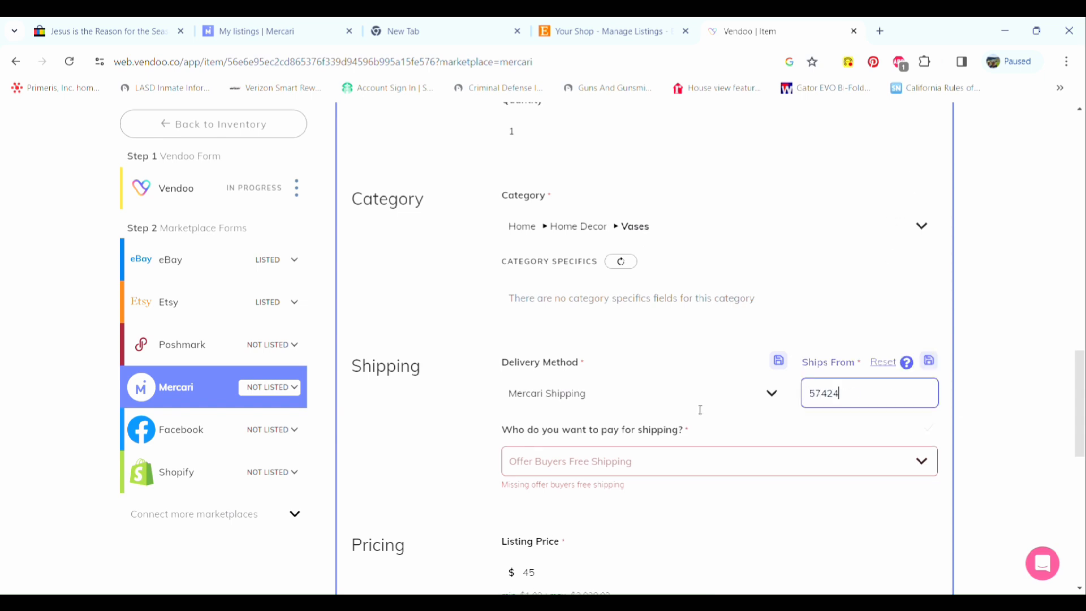
click(631, 473)
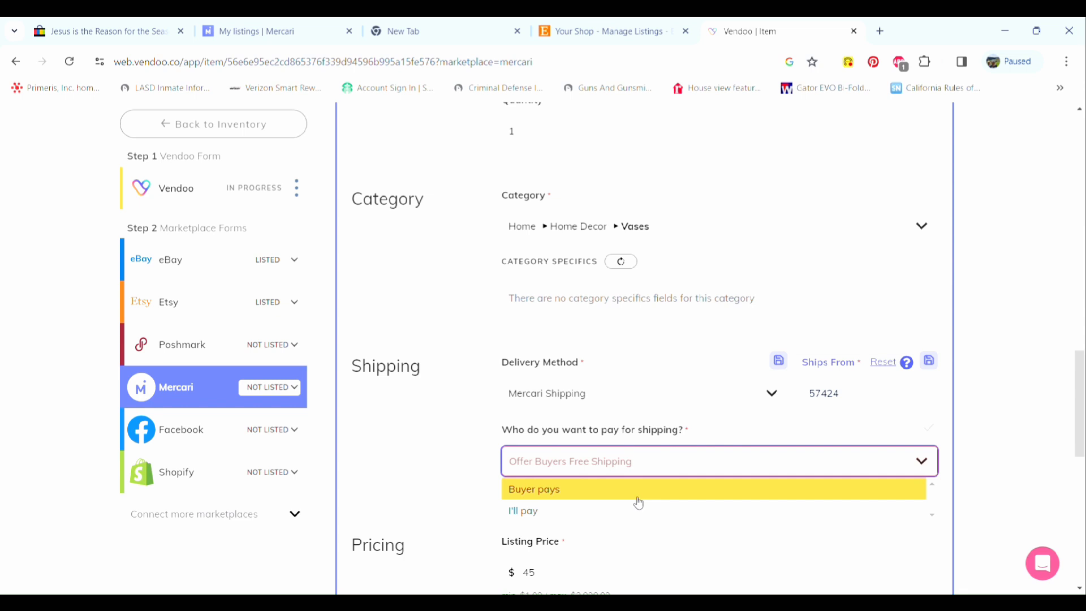
scroll(657, 479, down, 1)
scroll(657, 480, down, 1)
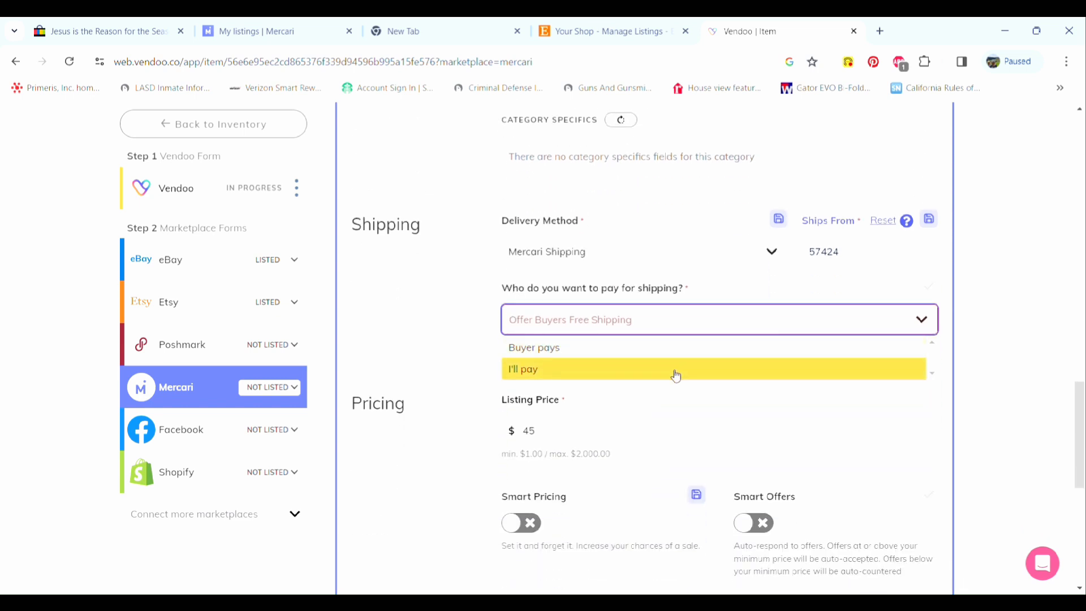
click(676, 376)
- Set the Mercari listing price to $50
drag(533, 458, 508, 468)
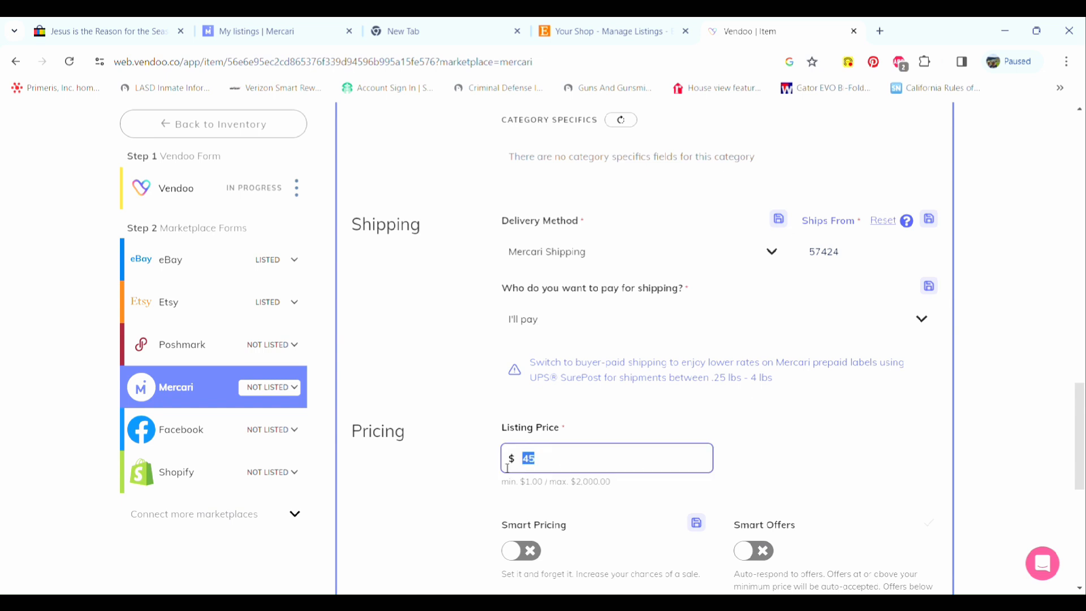
text(55)
key(BackSpace)
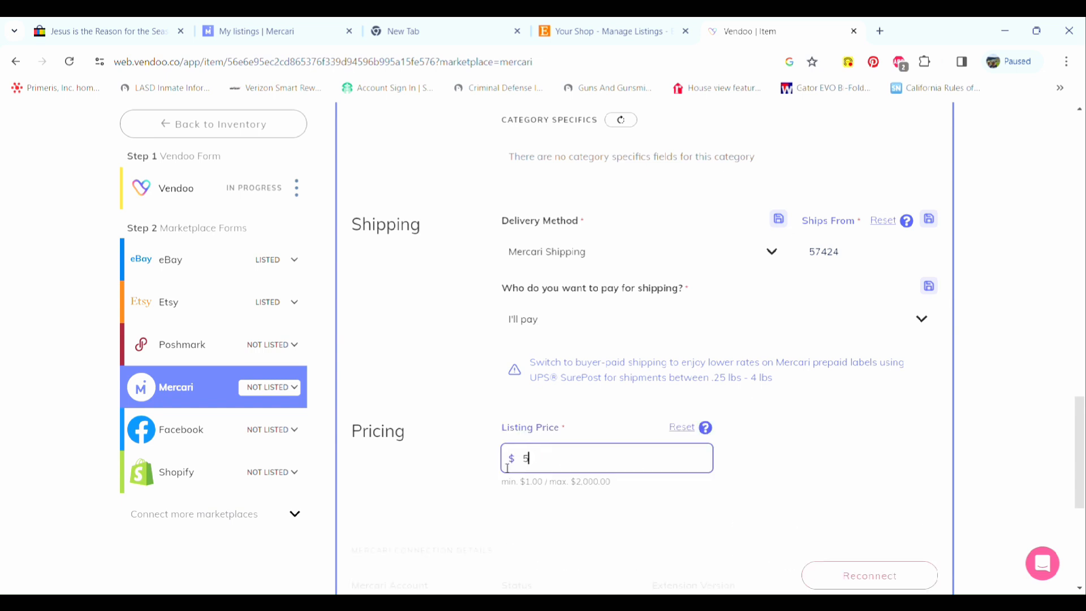
text(0)
click(826, 461)
- List the vase on Mercari with Smart Pricing and Smart Offers left off
scroll(831, 461, down, 2)
scroll(830, 460, down, 1)
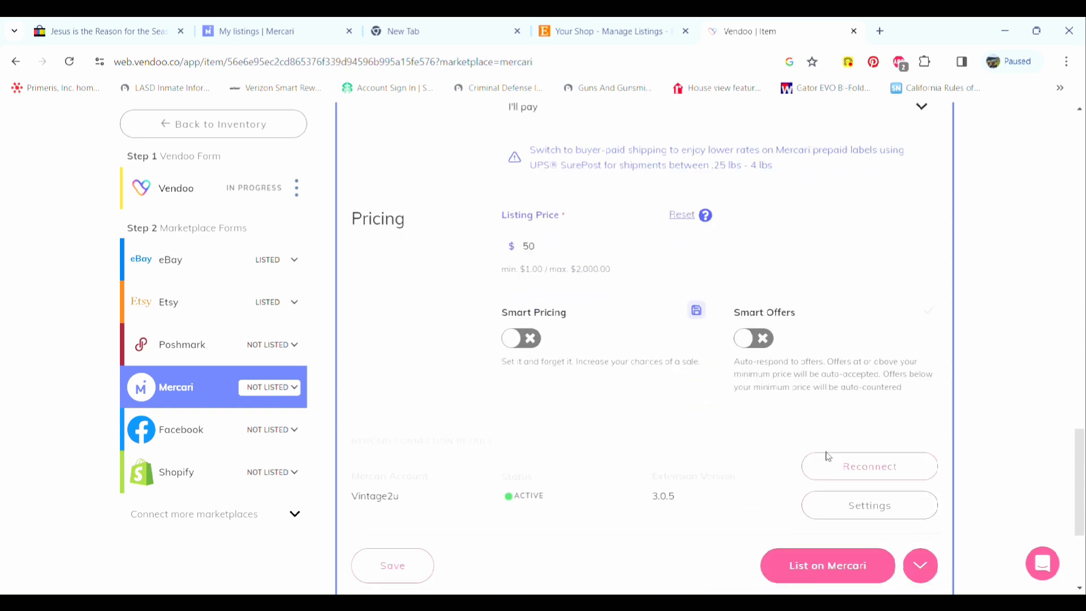
click(846, 566)
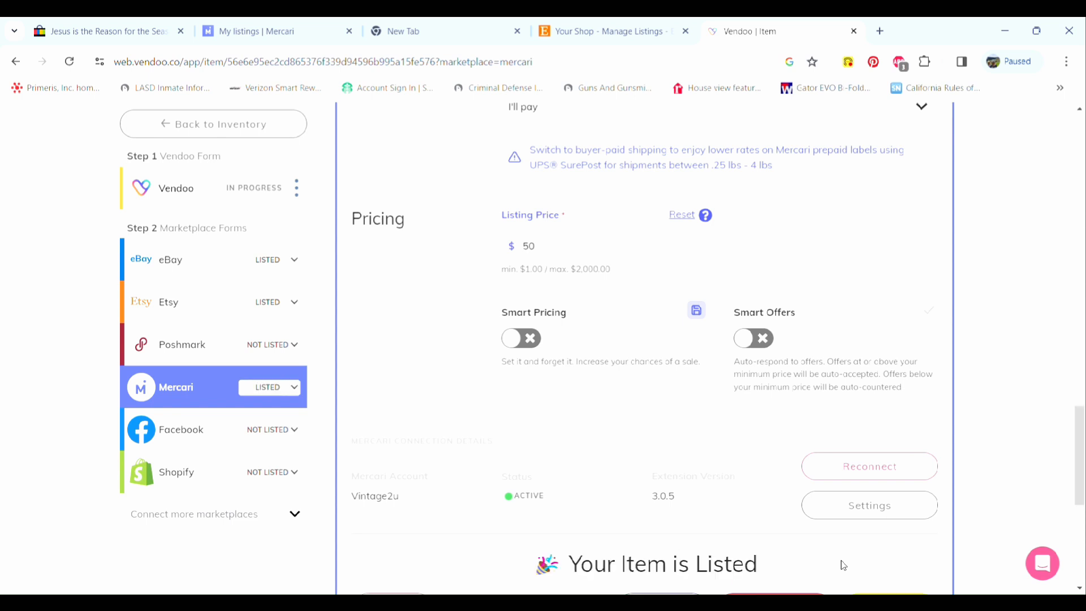
- Switch to Mercari and check the Royal Copley vase among the active listings
click(284, 32)
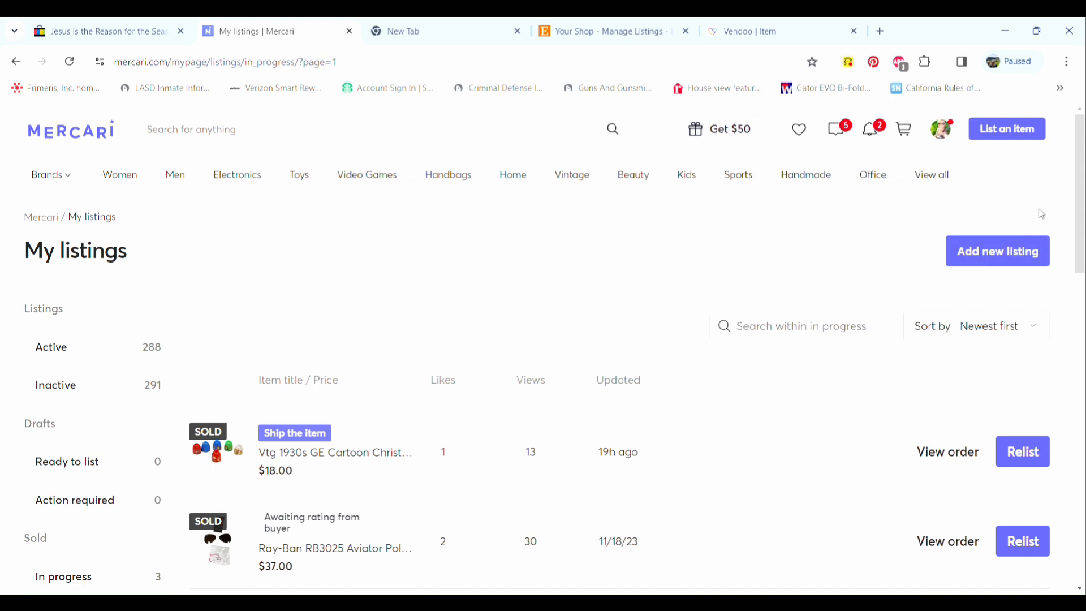
click(943, 129)
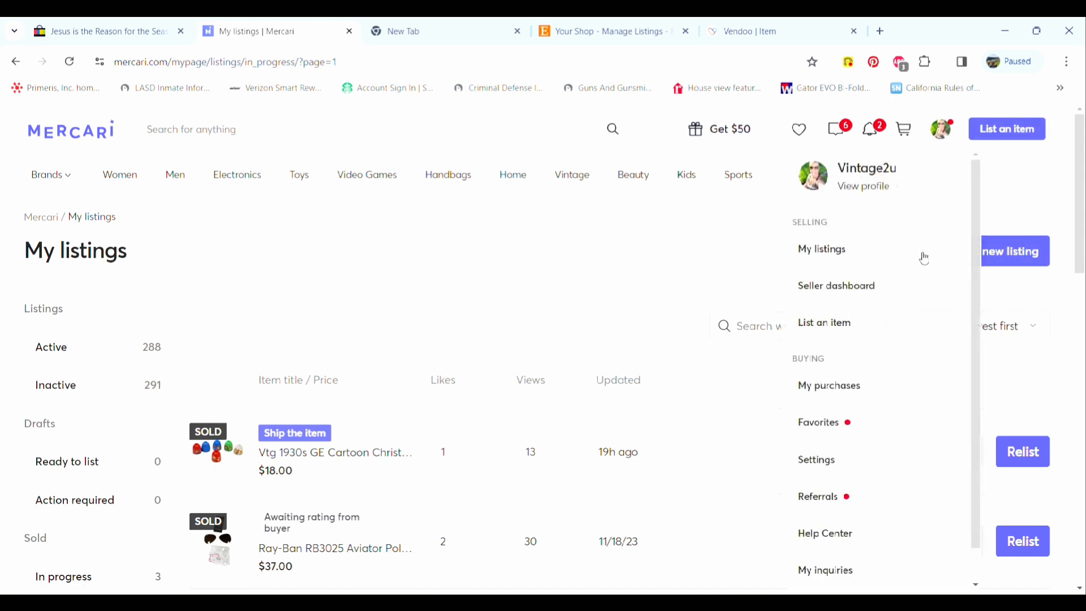
click(841, 252)
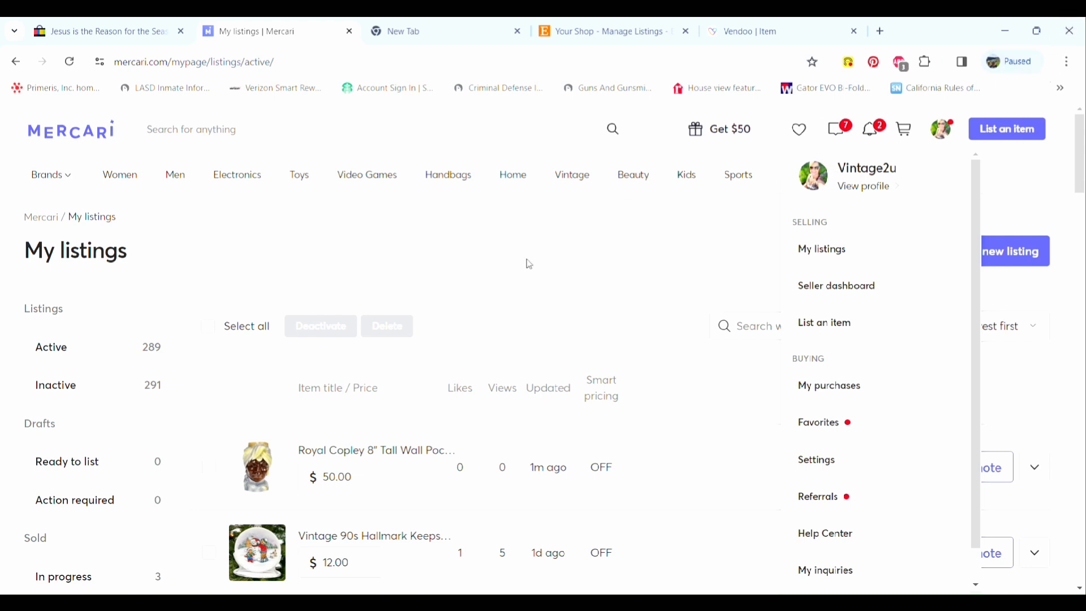
- Return to the Vendoo inventory and examine the vase's marketplace marks and the available multi actions
click(749, 32)
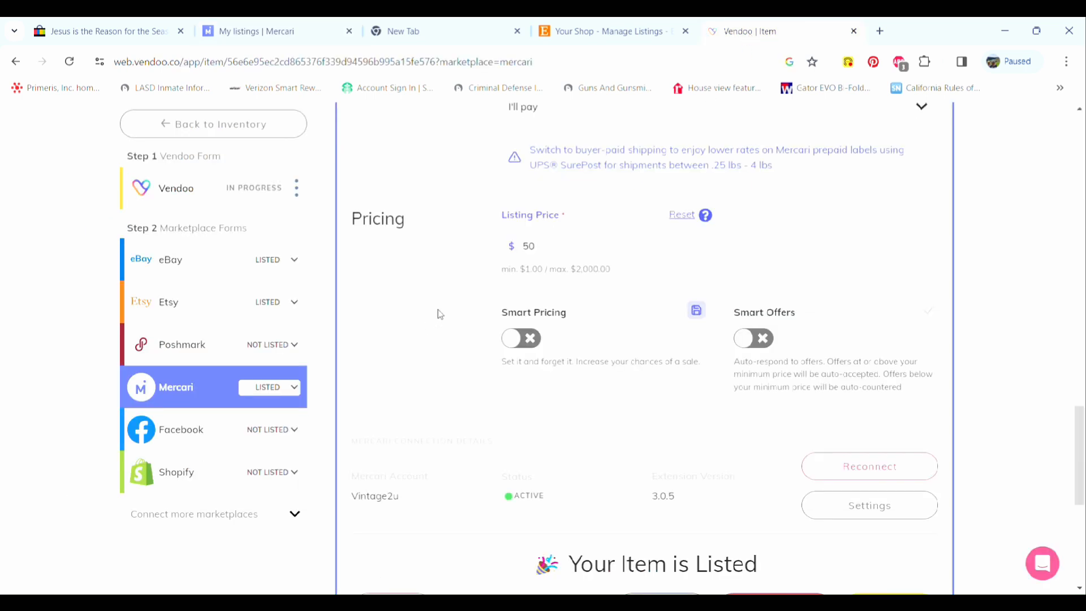
click(231, 127)
scroll(613, 368, down, 5)
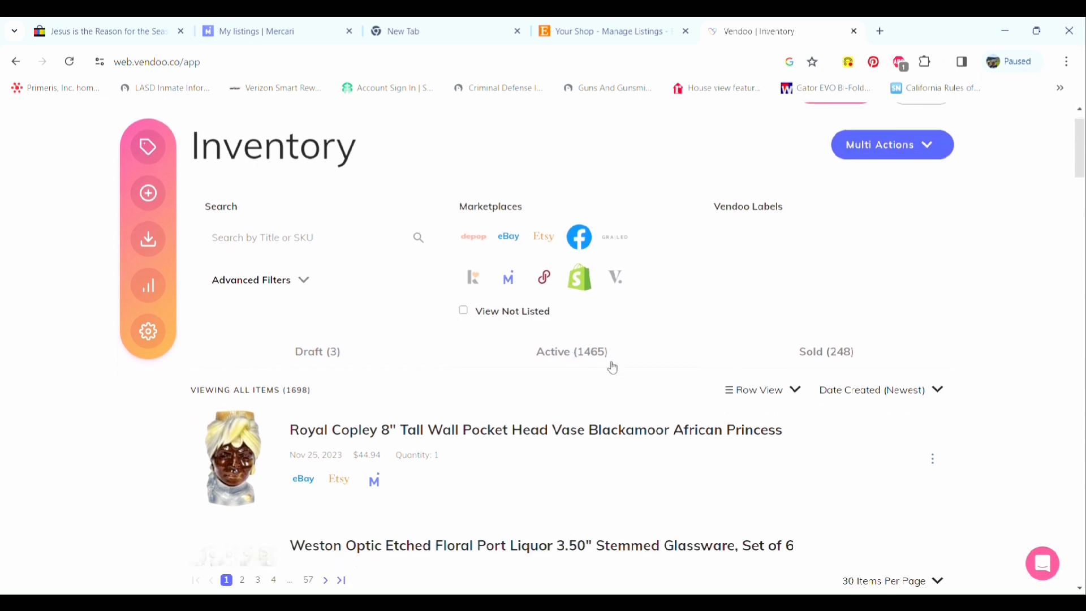
scroll(844, 269, up, 5)
click(893, 192)
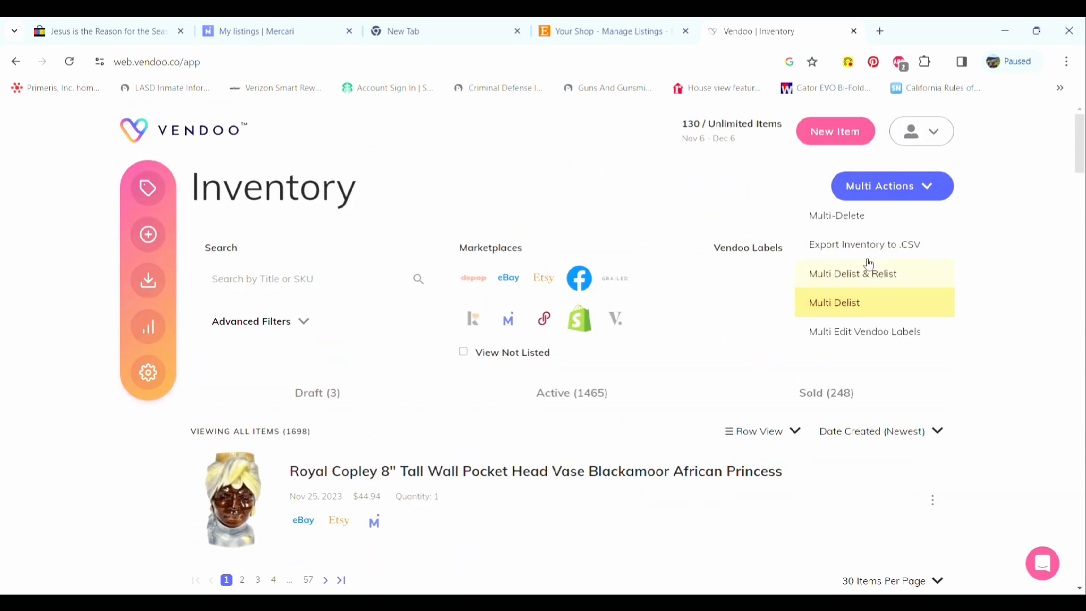
click(865, 186)
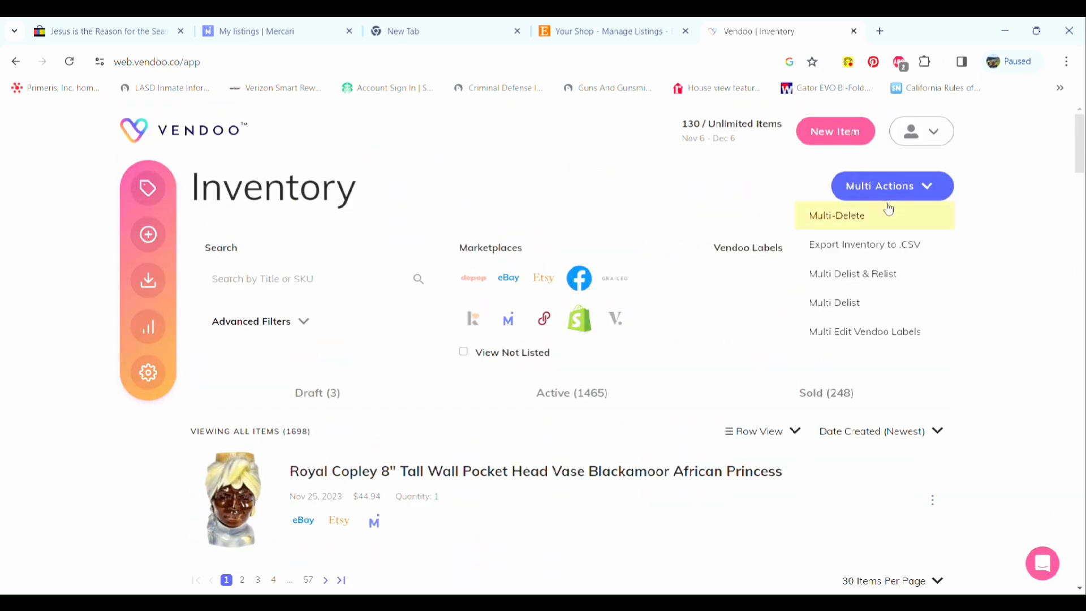
- Open Vendoo's marketplace connections settings and review the connection status of each marketplace
mouse_move(932, 139)
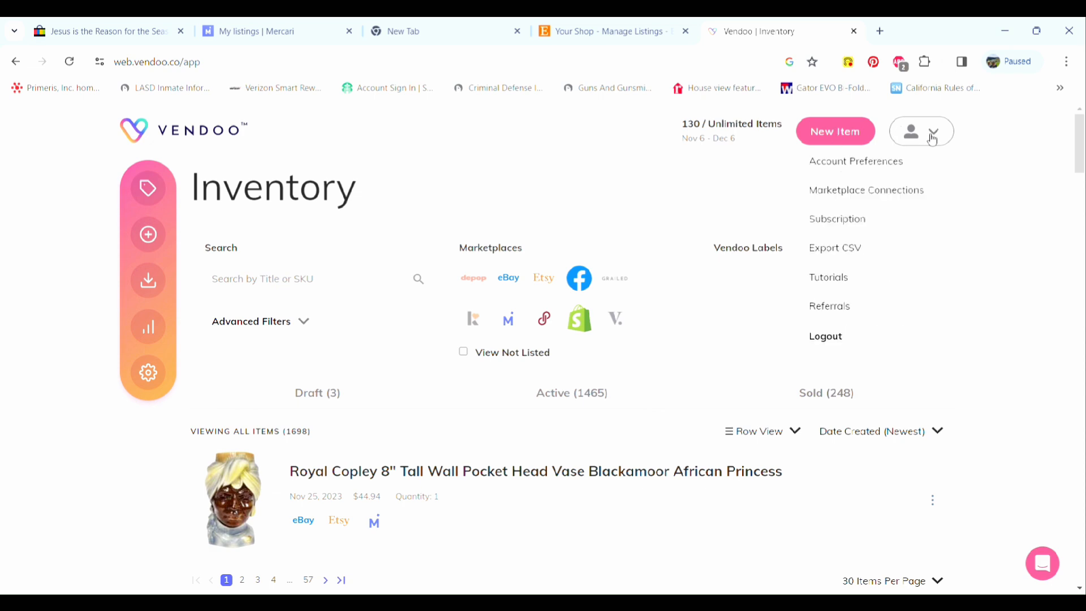
click(897, 193)
scroll(467, 310, down, 4)
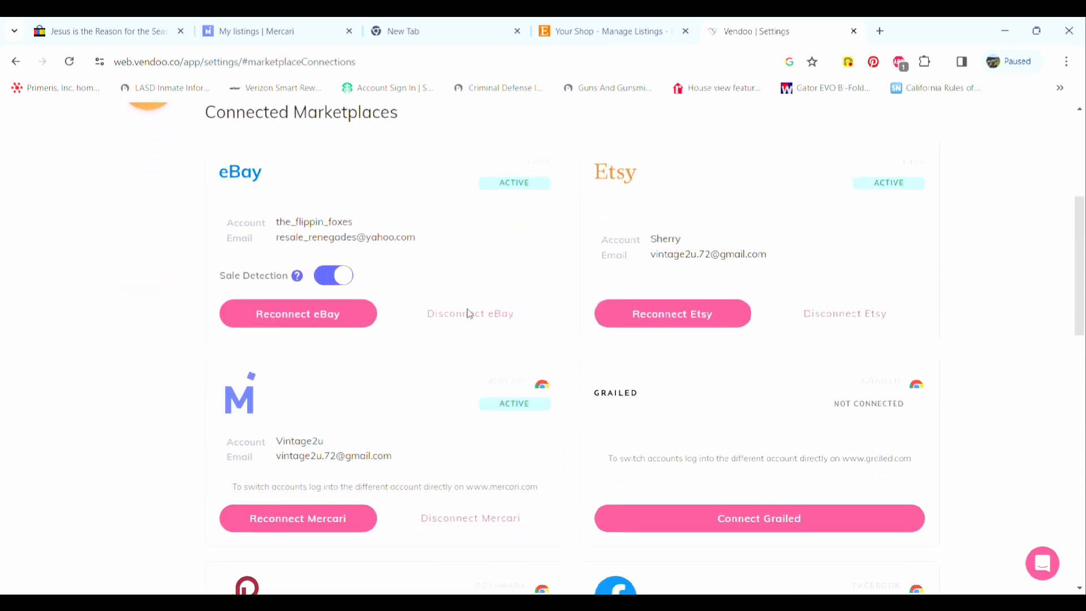
scroll(469, 313, up, 1)
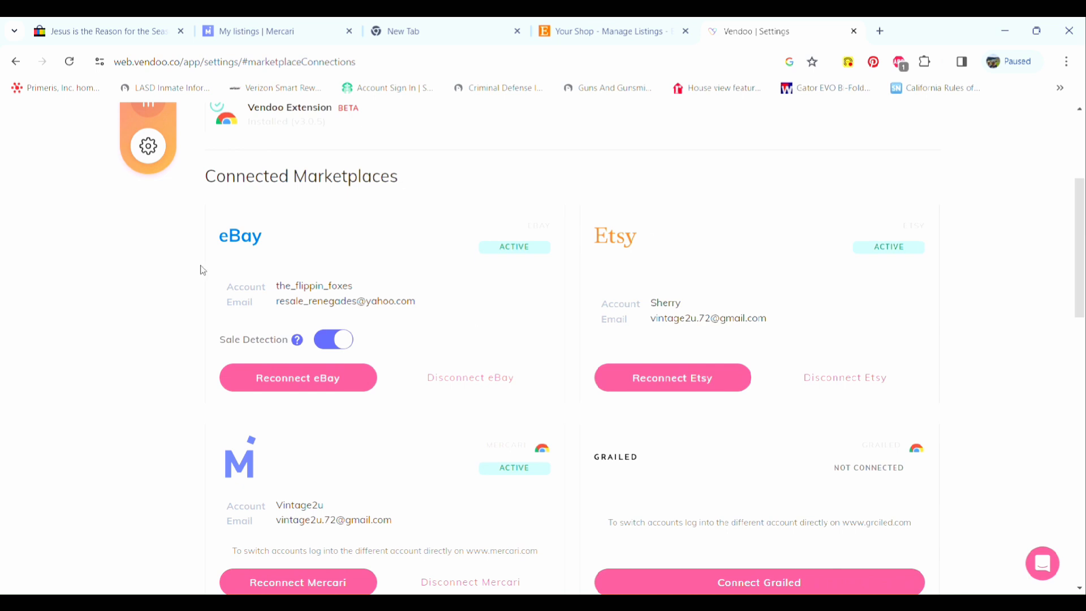
scroll(604, 353, down, 2)
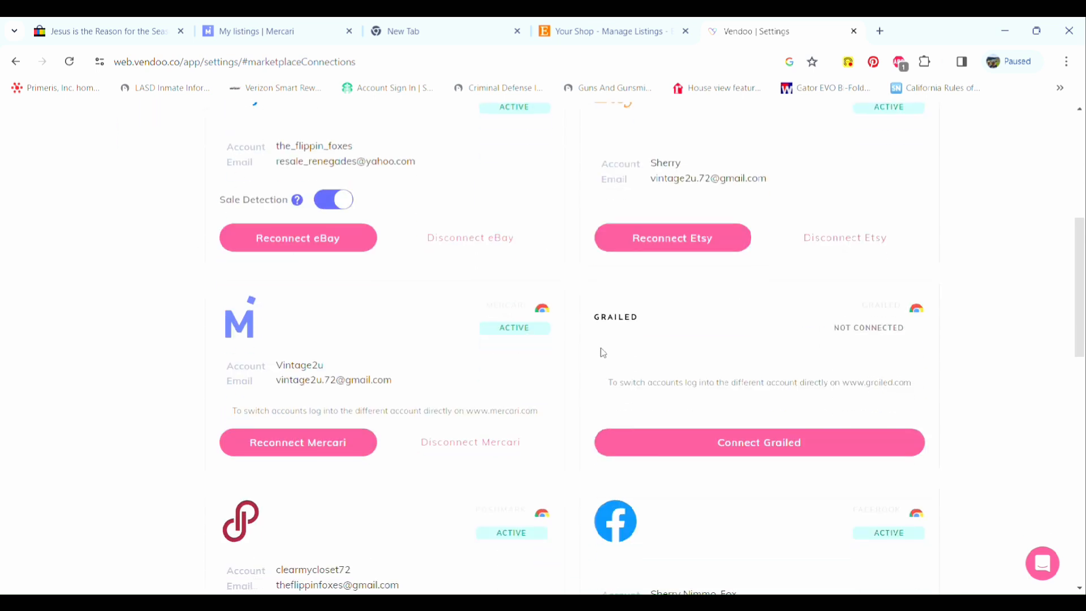
scroll(419, 426, down, 3)
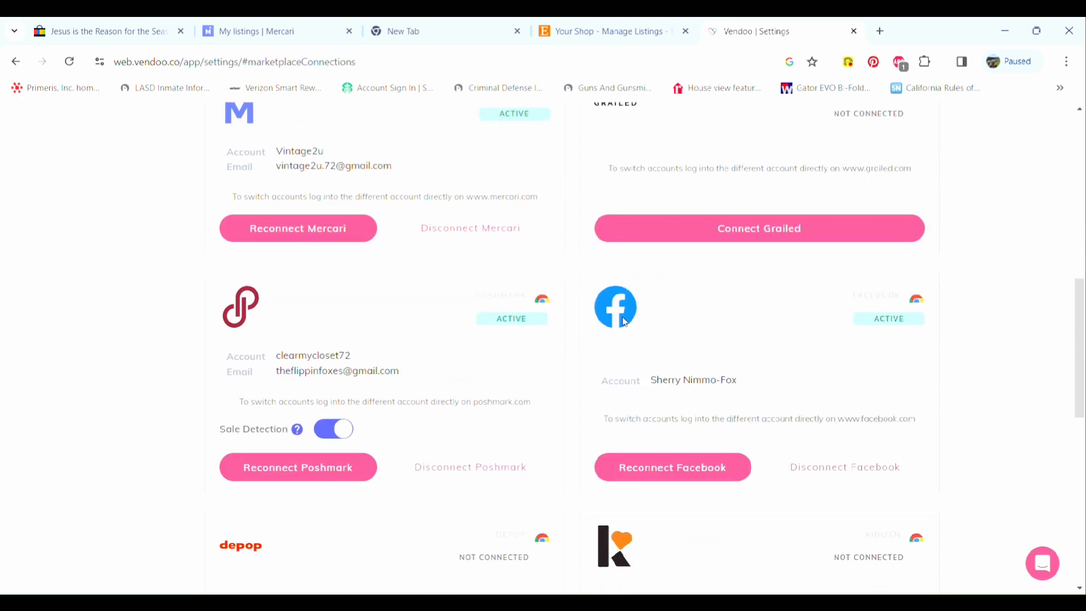
- Review the remaining marketplace connections, including Depop, Kidizen, Shopify and Vestiaire Collective, and the SellHound integration
scroll(554, 339, down, 4)
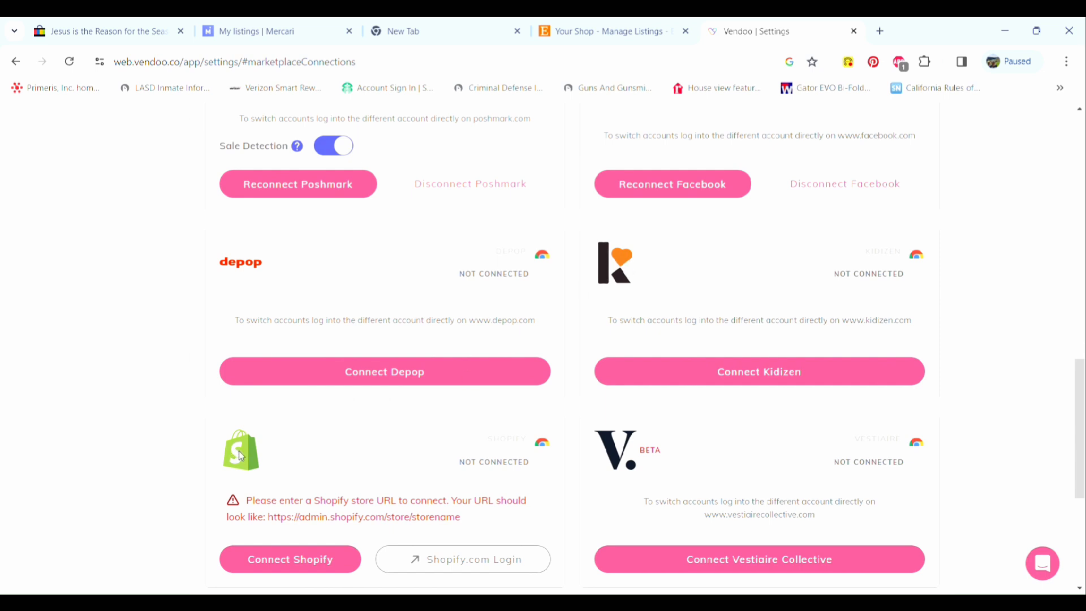
scroll(656, 458, down, 2)
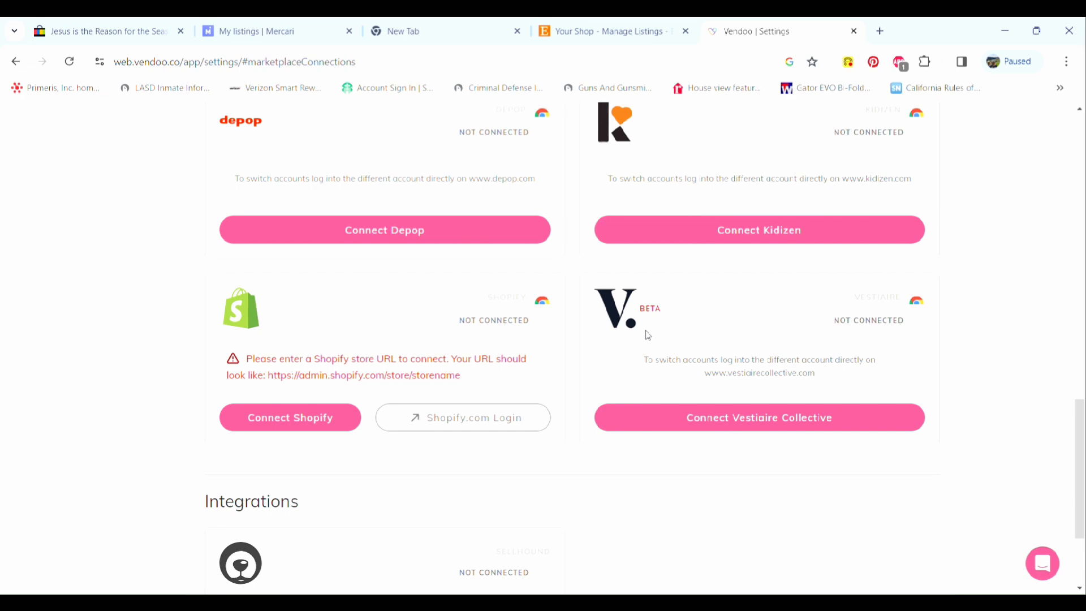
scroll(622, 368, down, 3)
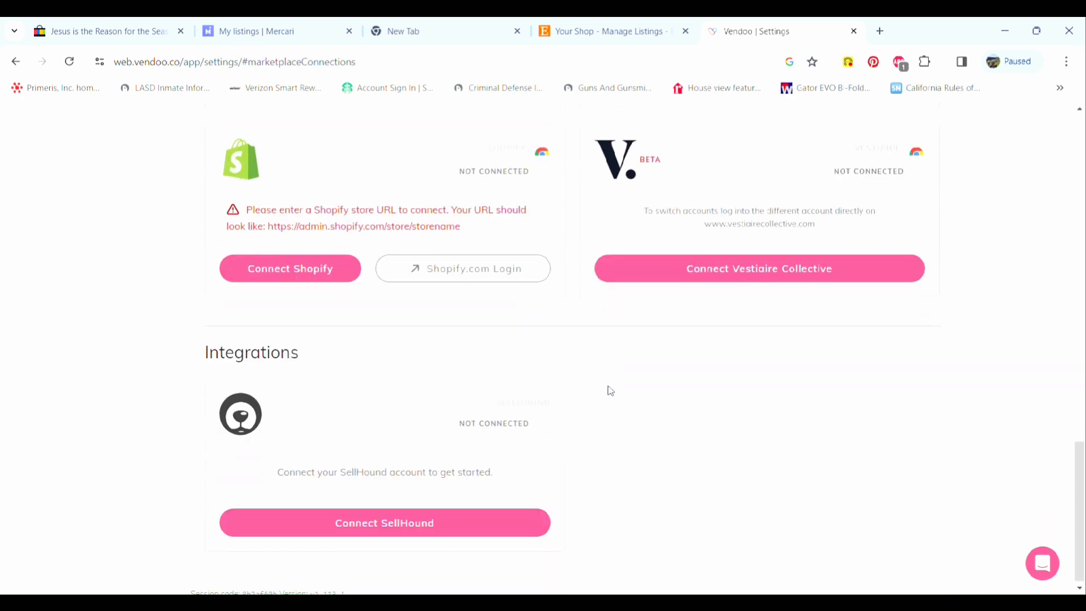
scroll(611, 390, up, 1)
scroll(610, 391, up, 5)
scroll(611, 390, down, 6)
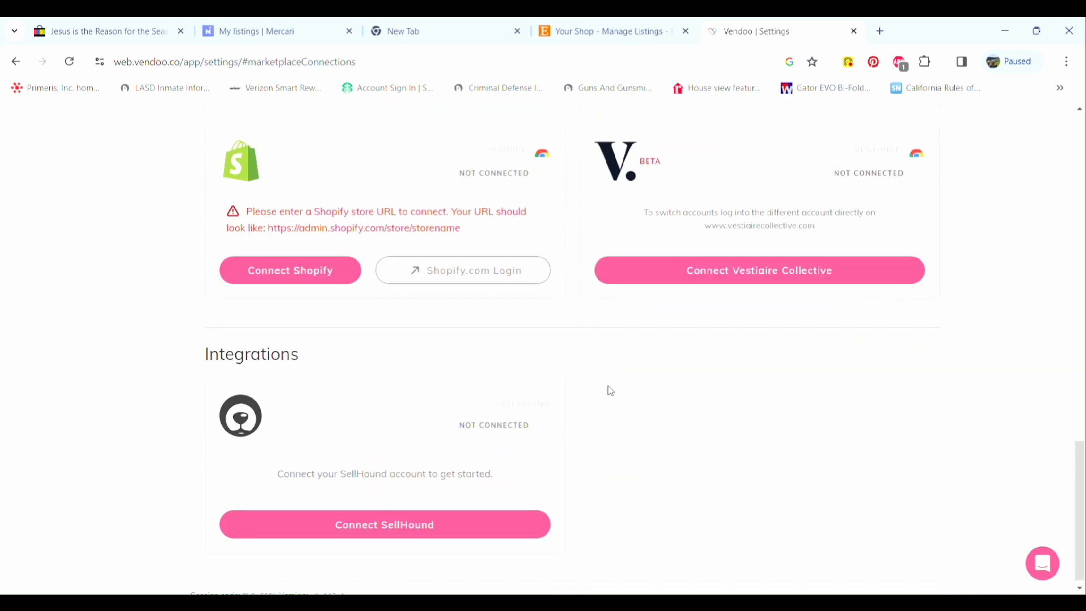
- Check which connected marketplaces offer the Sale Detection option, comparing eBay, Etsy, Mercari, Poshmark and Facebook
scroll(611, 390, up, 3)
scroll(611, 390, up, 5)
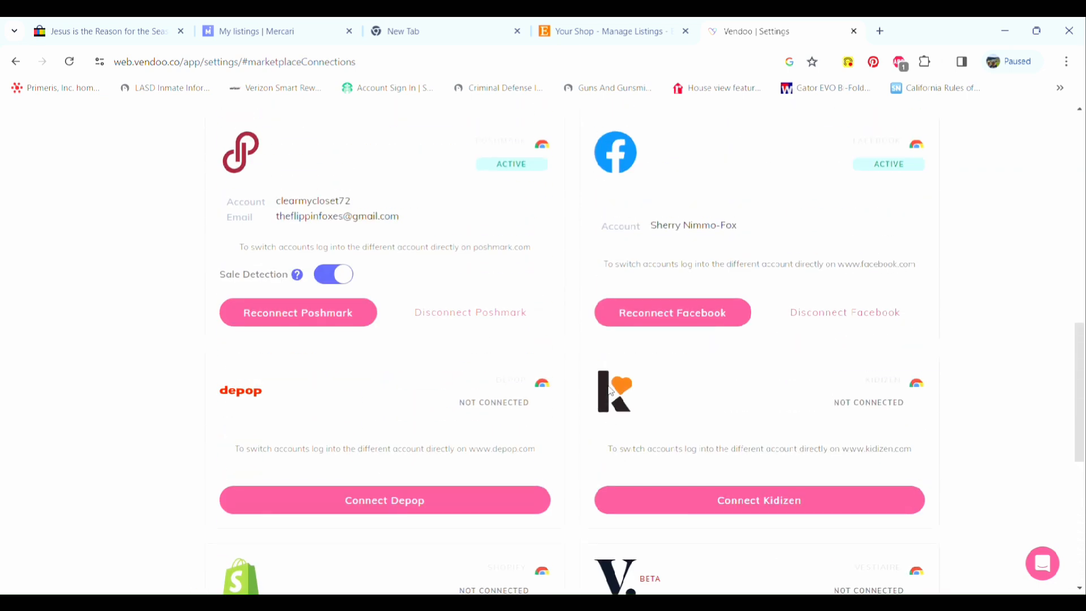
scroll(611, 391, up, 4)
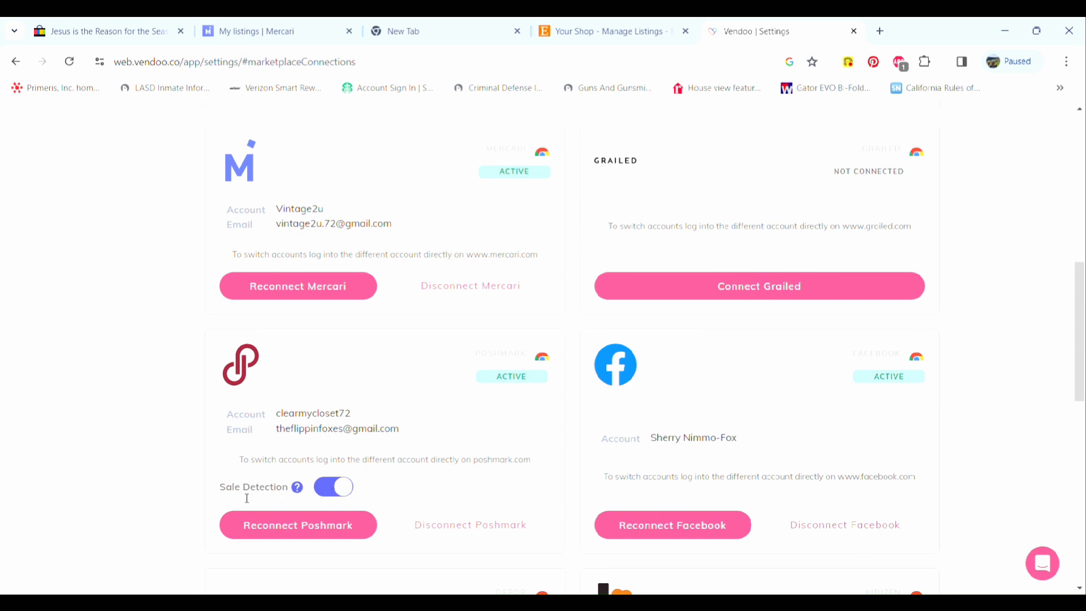
scroll(343, 487, up, 3)
scroll(340, 486, up, 2)
scroll(338, 487, down, 8)
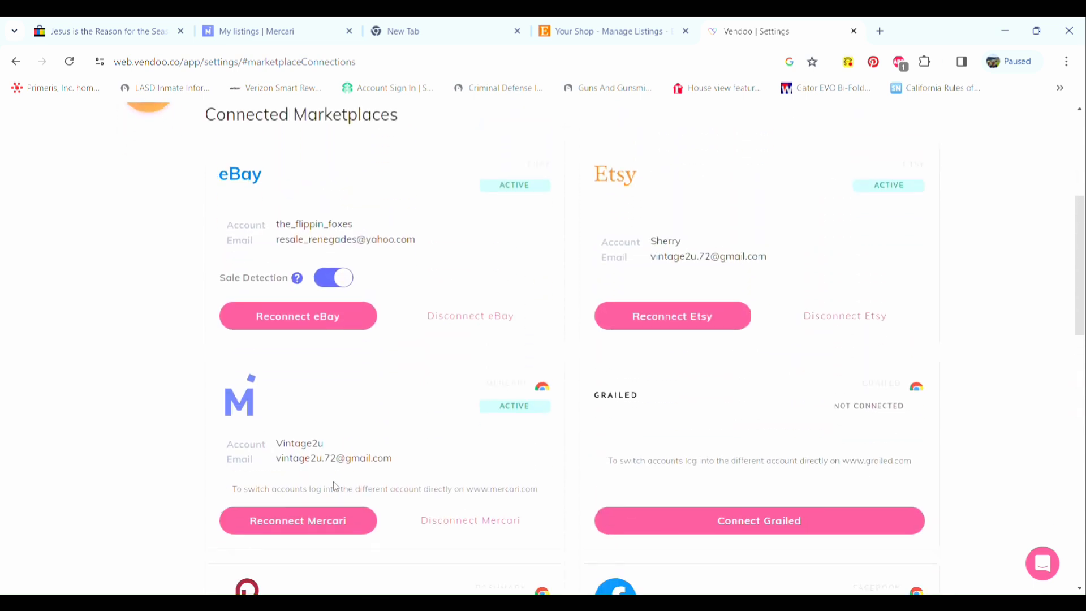
scroll(335, 486, down, 1)
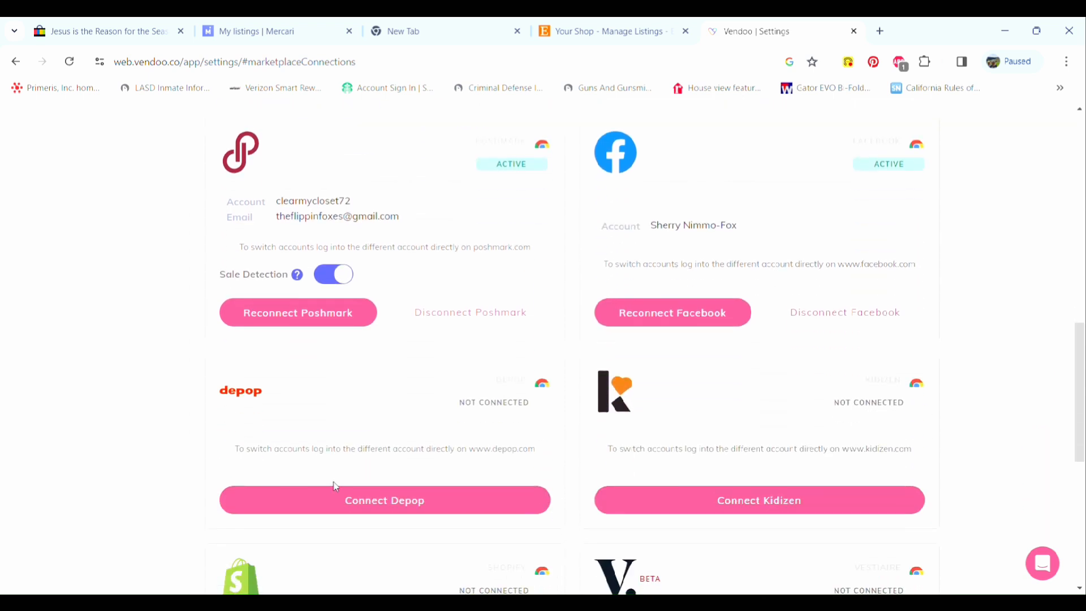
scroll(378, 376, up, 3)
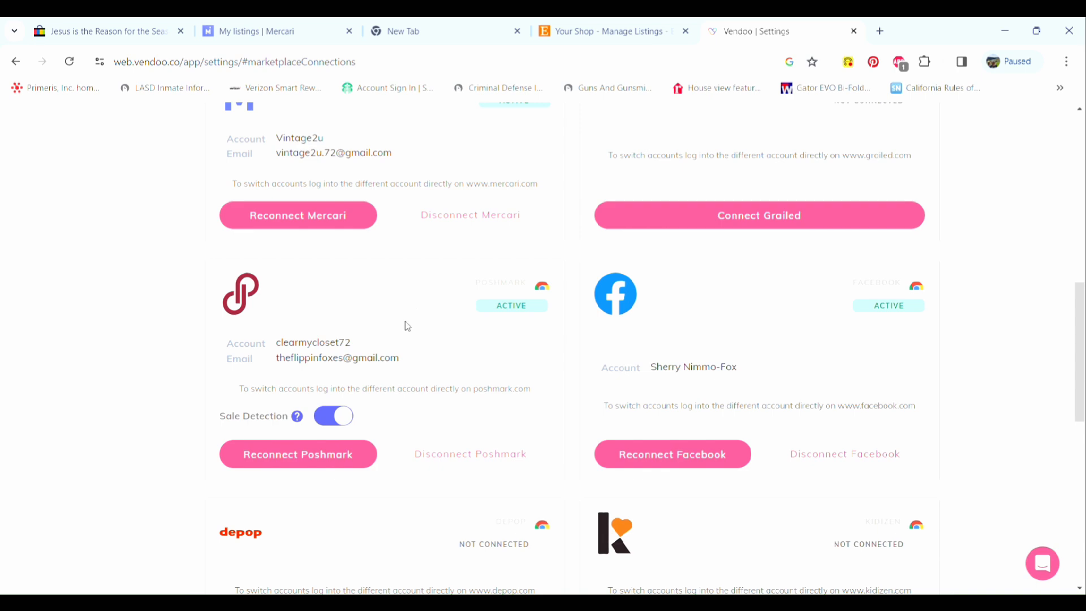
scroll(577, 354, up, 7)
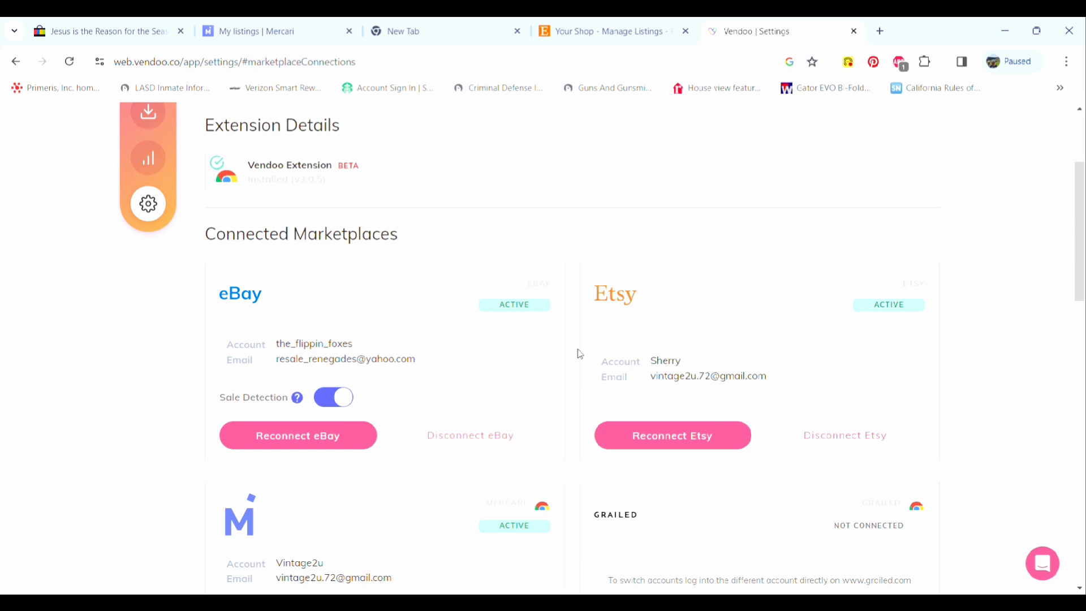
scroll(258, 214, up, 3)
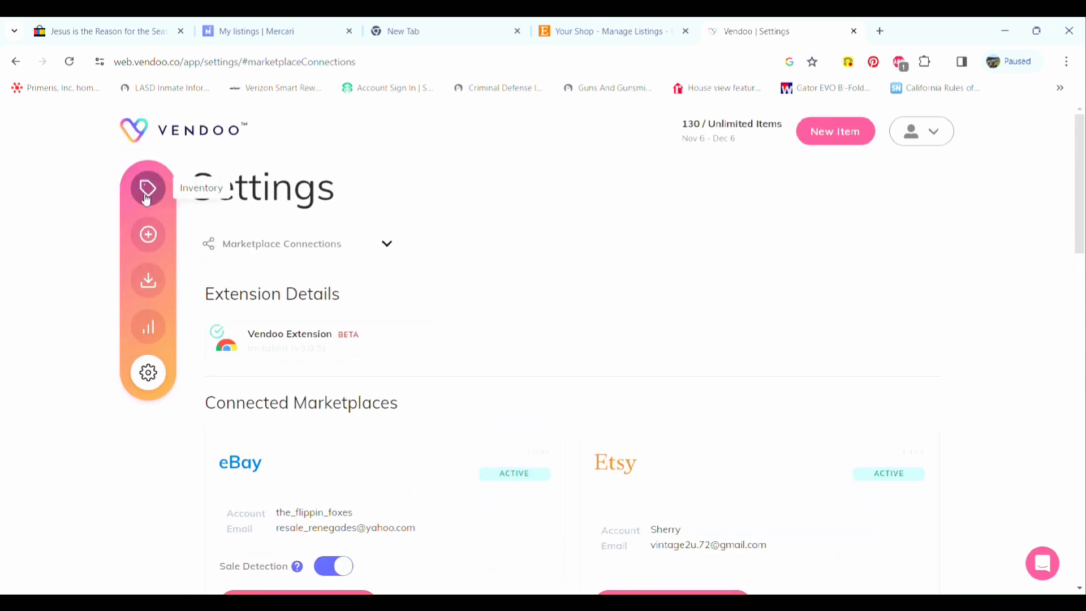
- Open the Royal Copley vase from the inventory and examine the listing status options for eBay and Mercari
click(146, 200)
scroll(281, 299, down, 4)
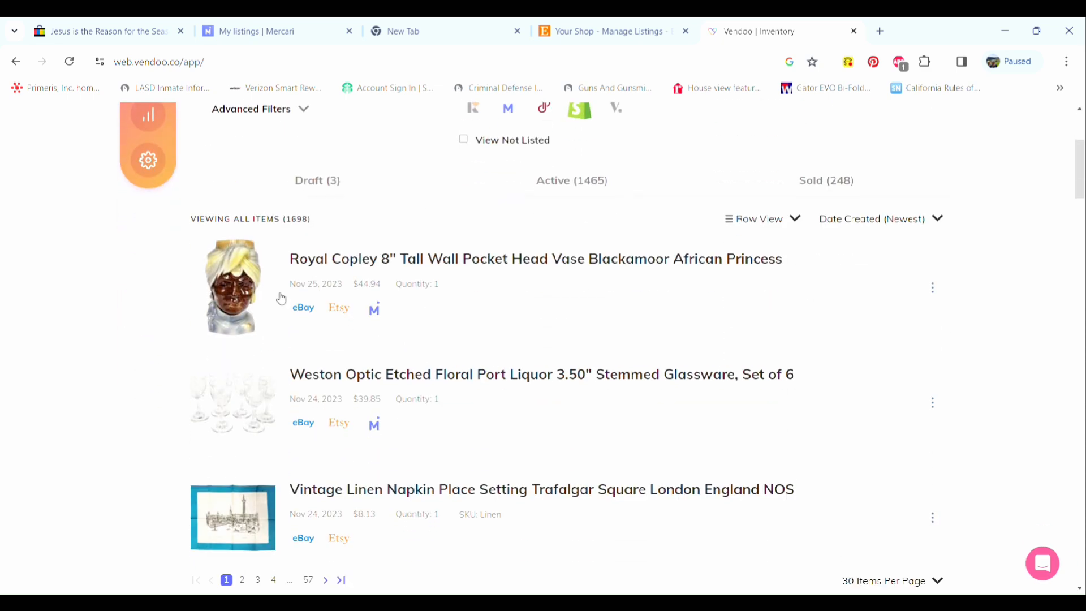
click(650, 337)
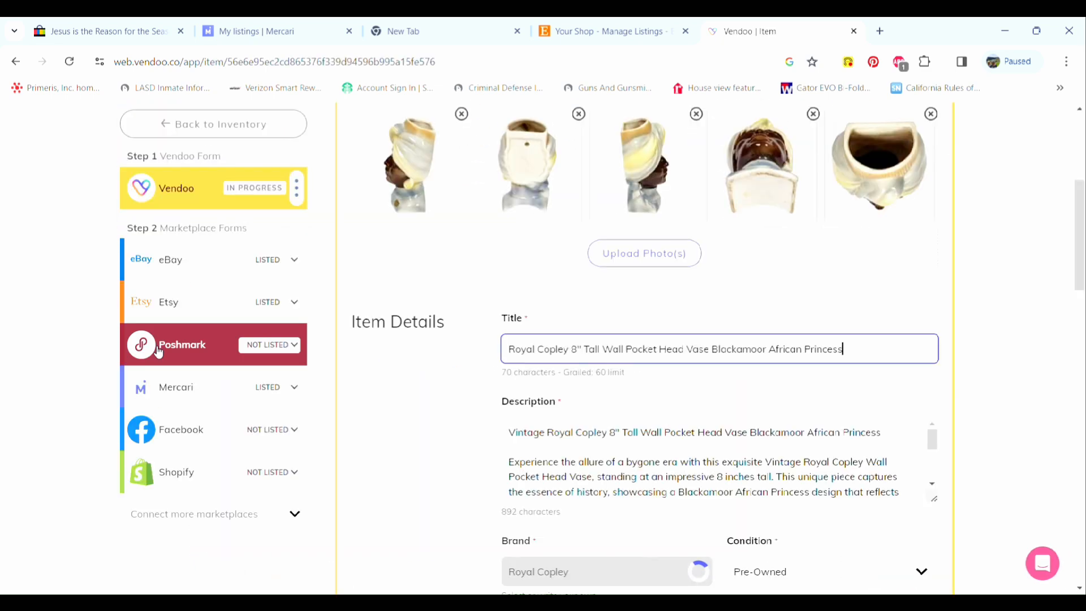
click(290, 263)
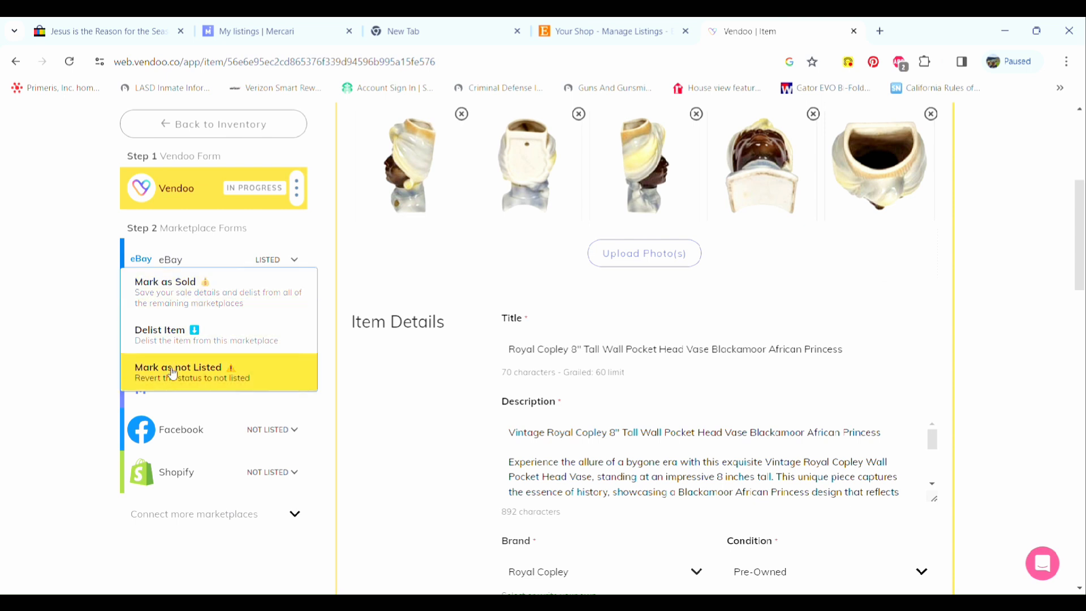
click(7, 382)
click(285, 394)
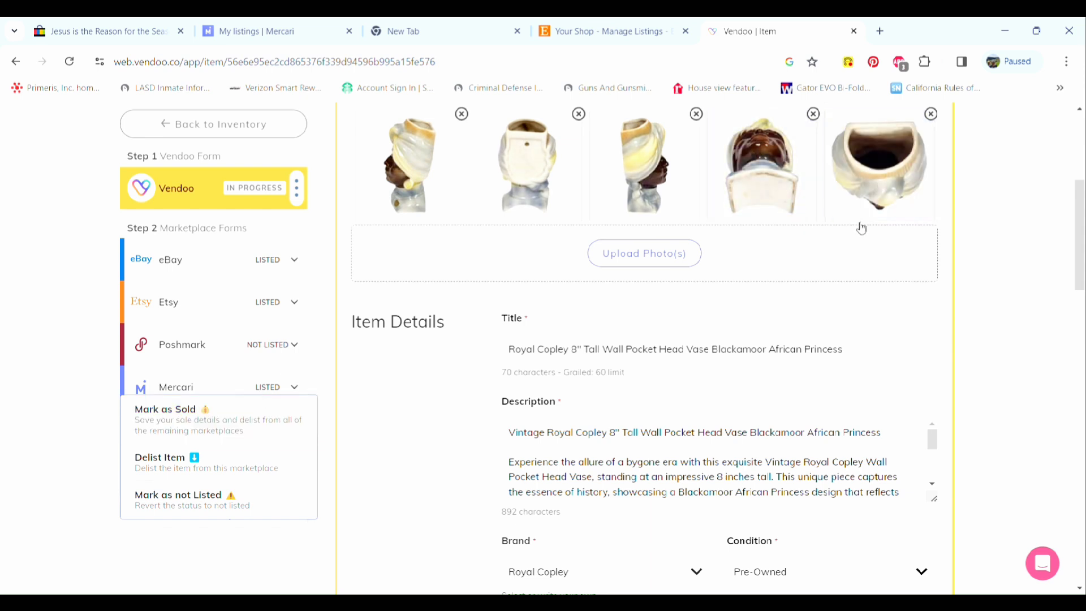
- Return from the vase's item form to the inventory and view the newest items
click(245, 127)
click(245, 127)
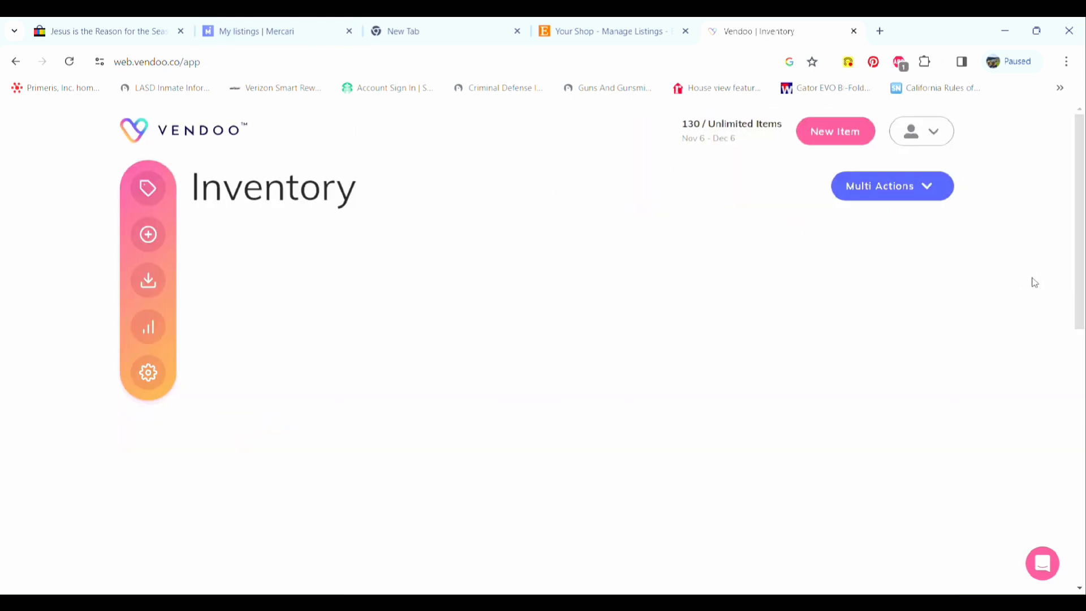
scroll(1034, 282, down, 3)
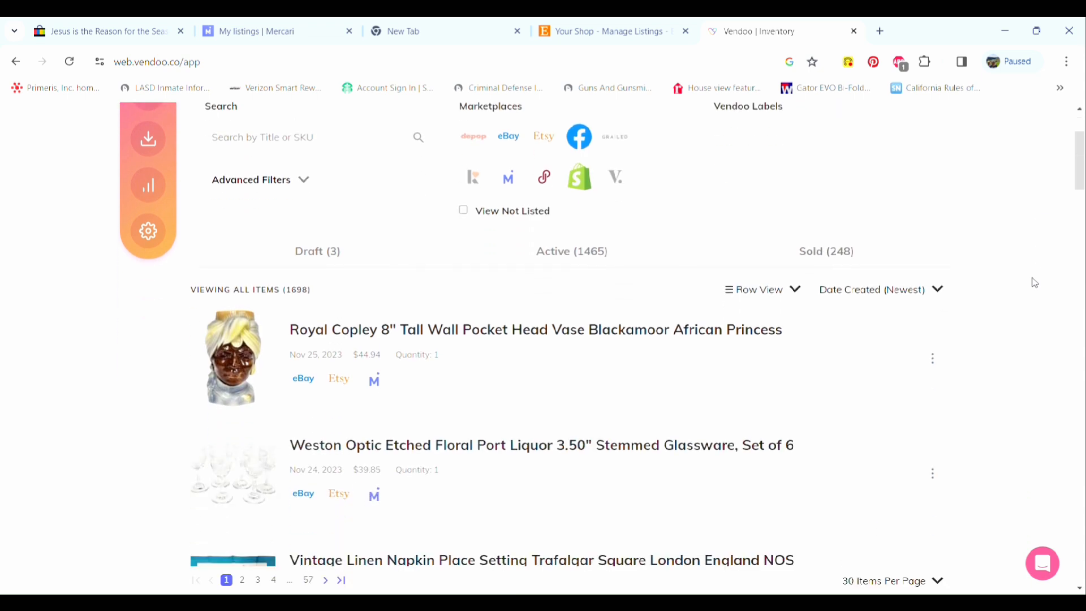